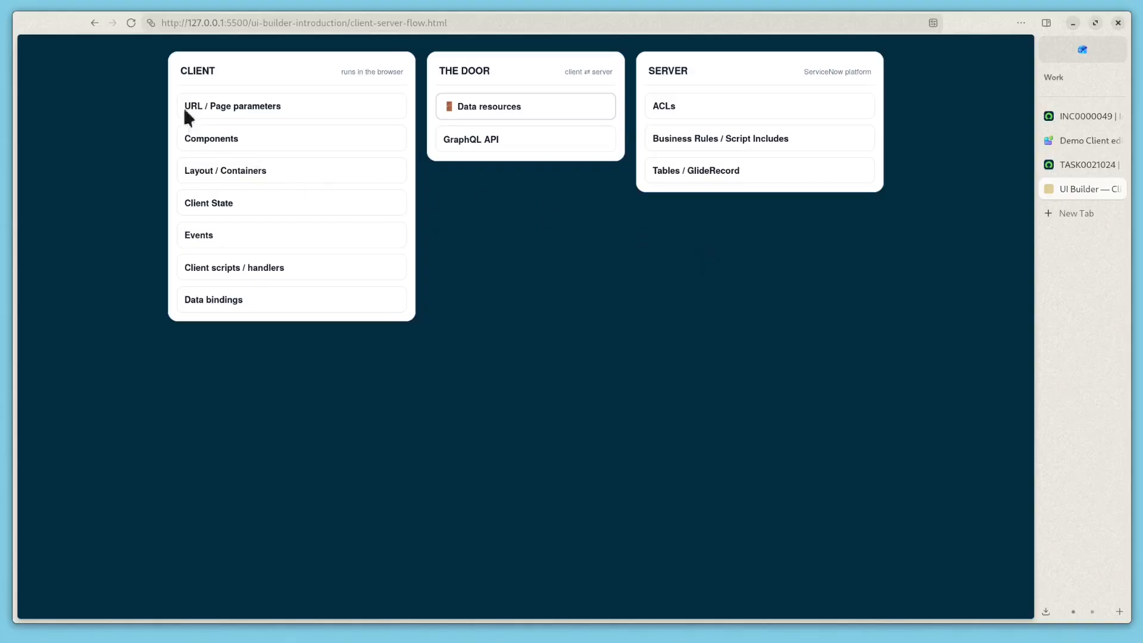
drag(181, 71, 188, 72)
drag(652, 73, 714, 79)
drag(440, 72, 473, 71)
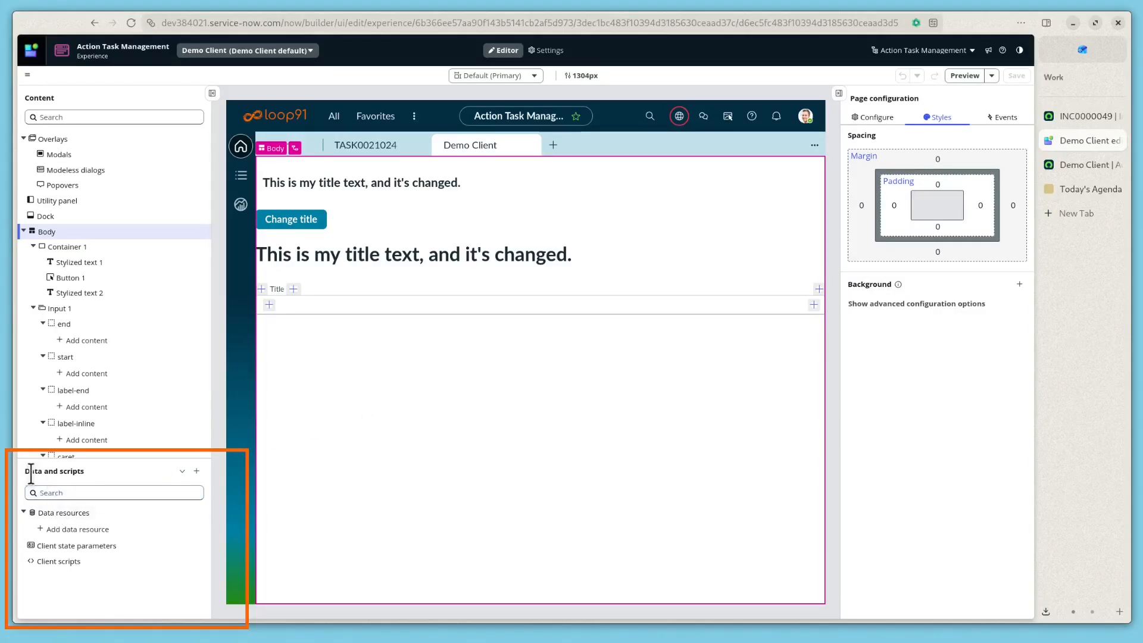
Step: Browse the available data resources and add a "Look up a single record" data resource to the Demo Client page
click(71, 530)
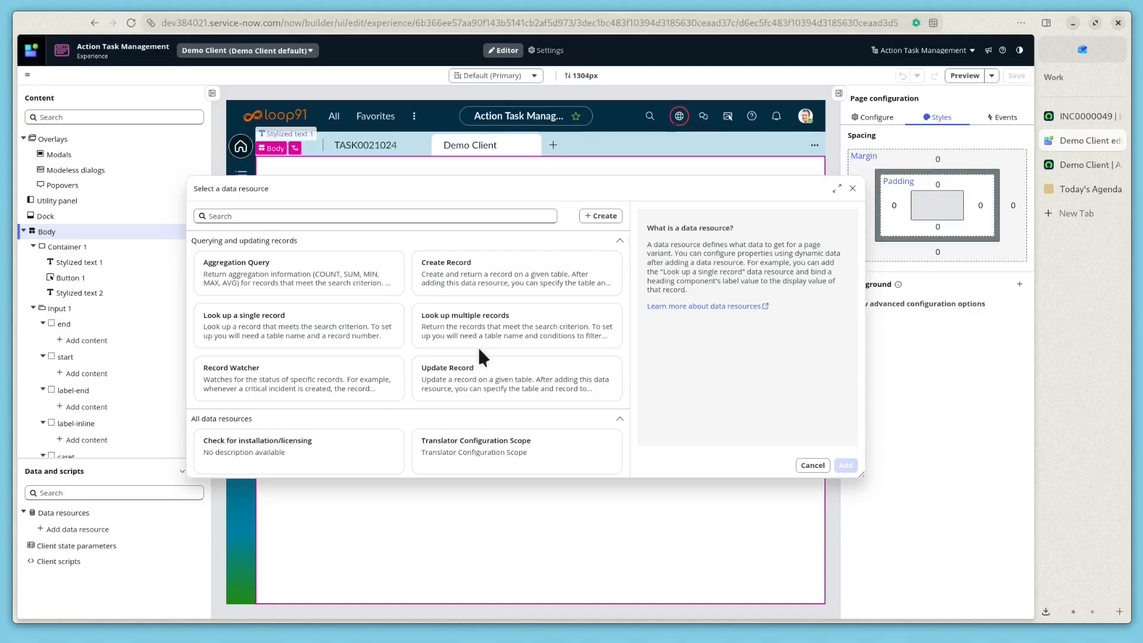
scroll(479, 351, down, 10)
scroll(477, 347, up, 10)
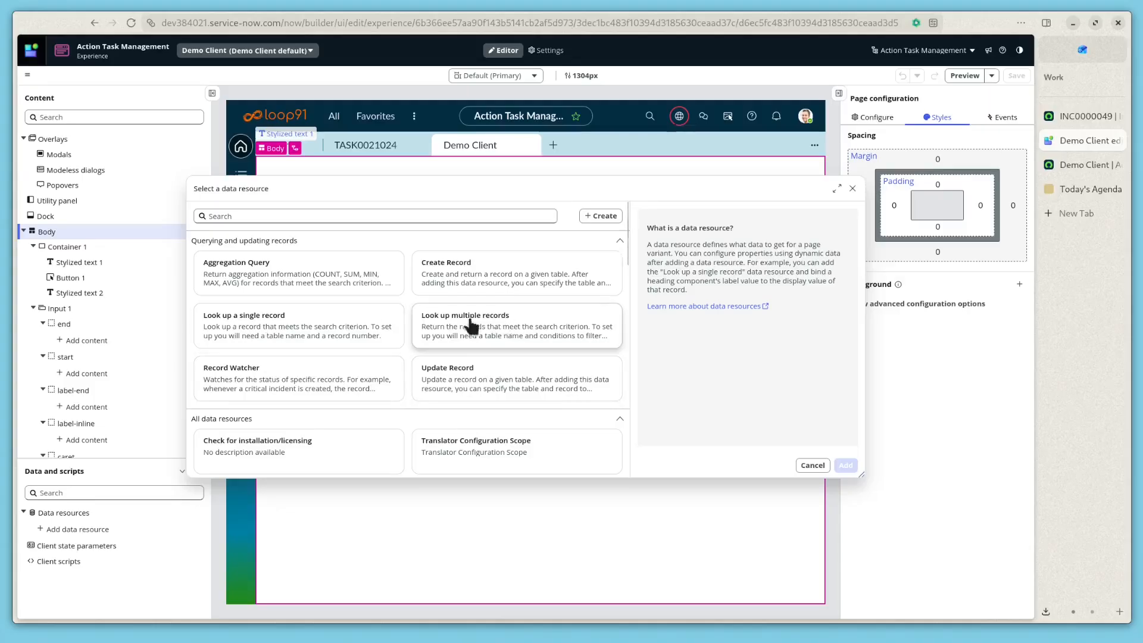
click(321, 335)
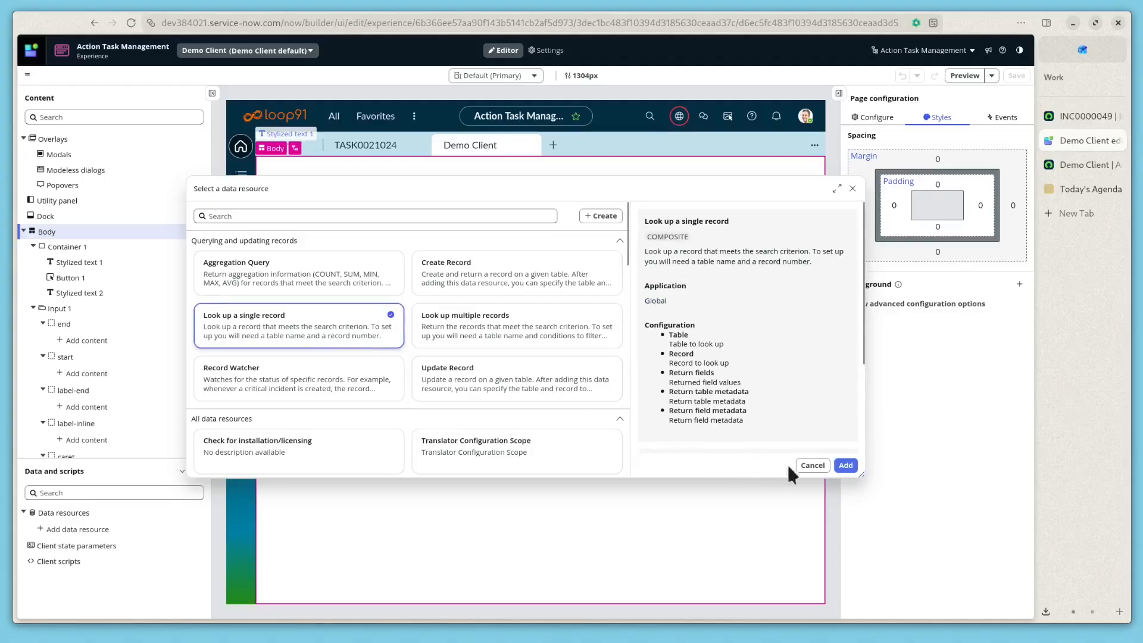
click(846, 466)
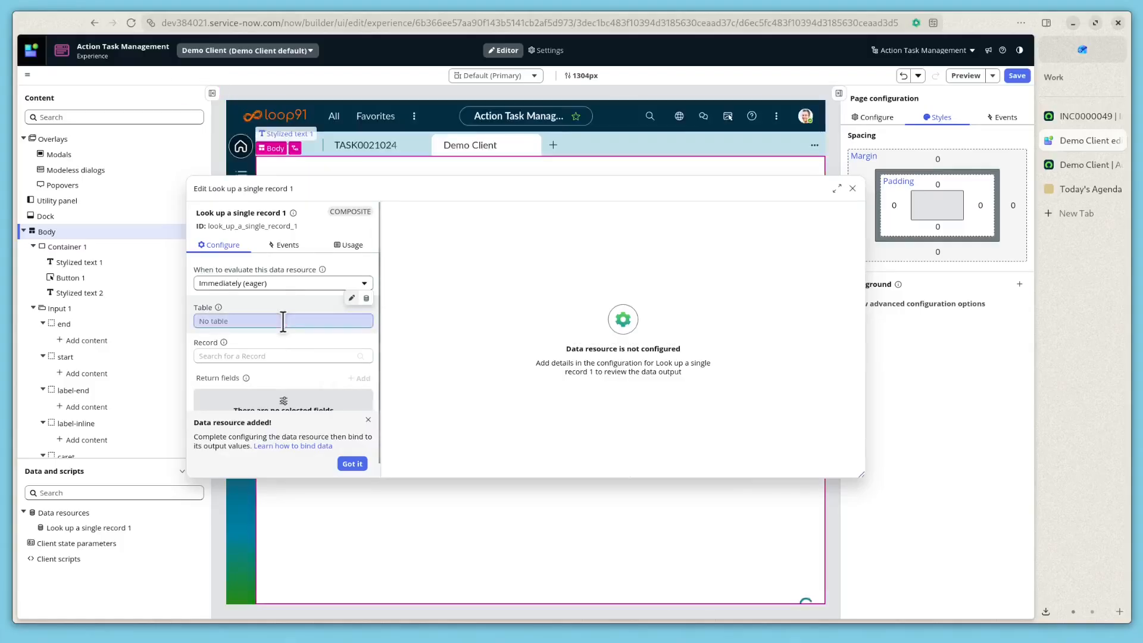
Step: Set the lookup's table to Incident
click(283, 321)
text(incident)
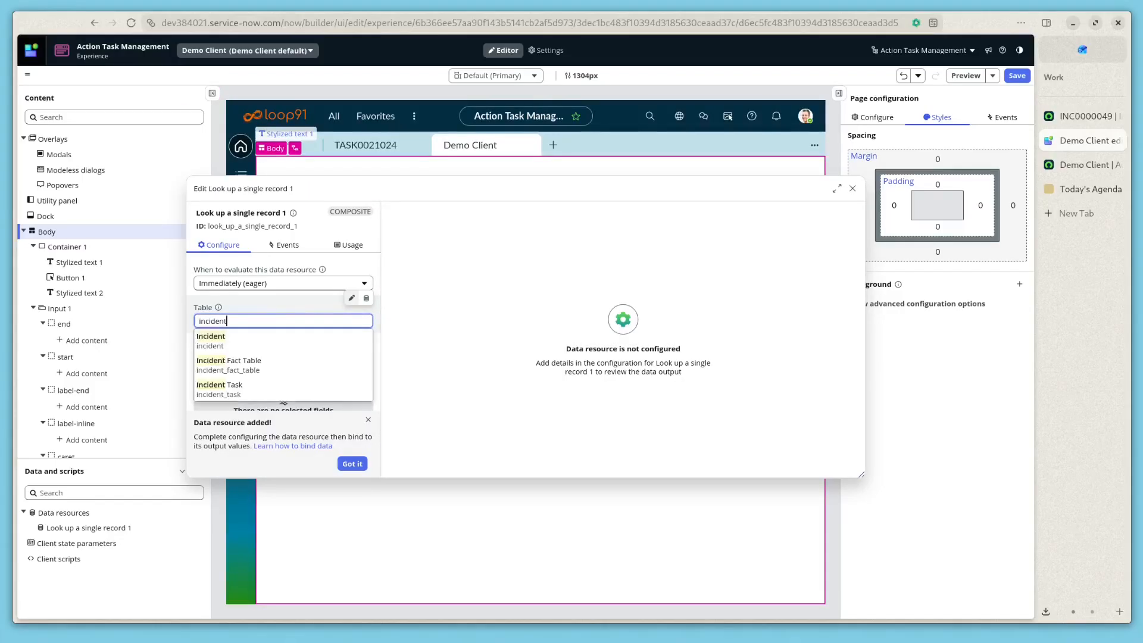
click(214, 338)
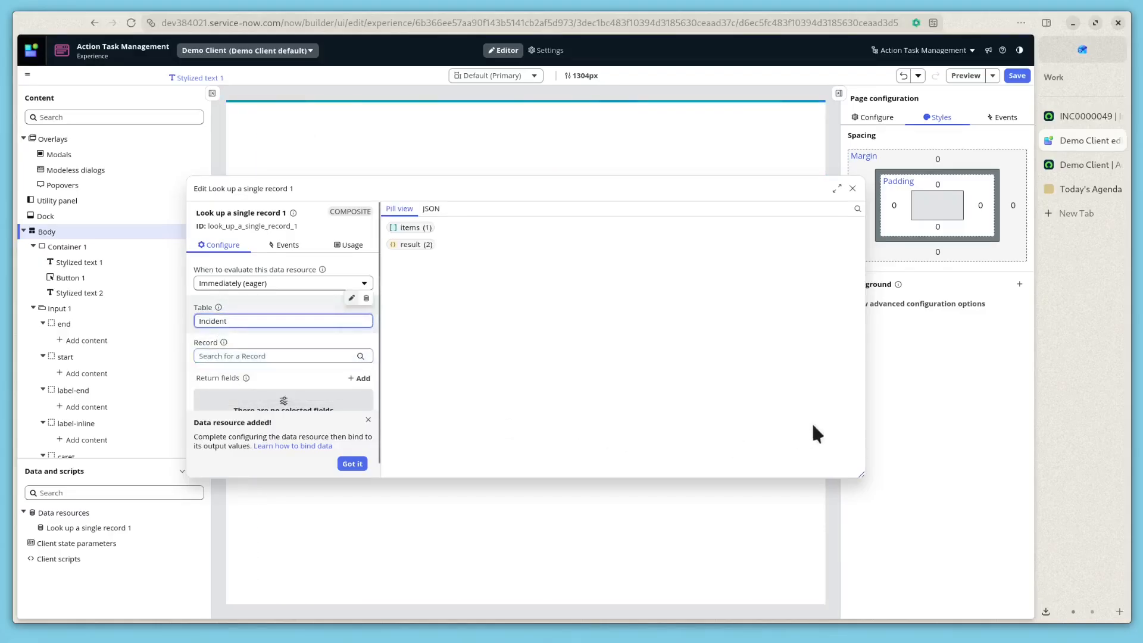
Step: Try to set the lookup's record by pasting the sys_id copied from the open incident INC0000049
click(1069, 114)
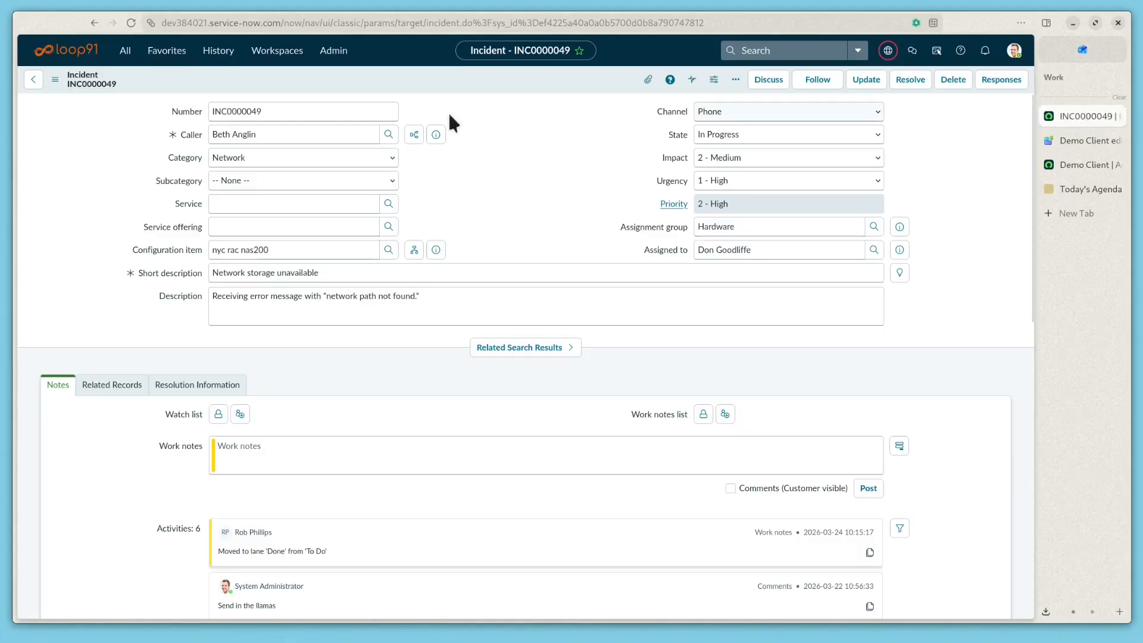
right_click(428, 85)
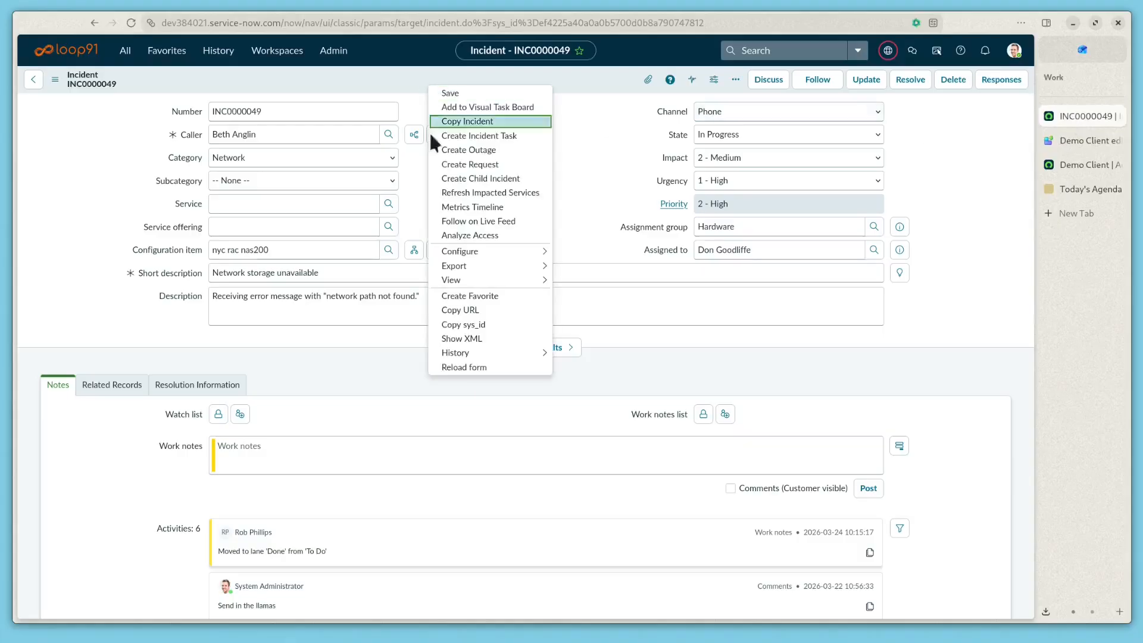
click(465, 326)
click(1083, 147)
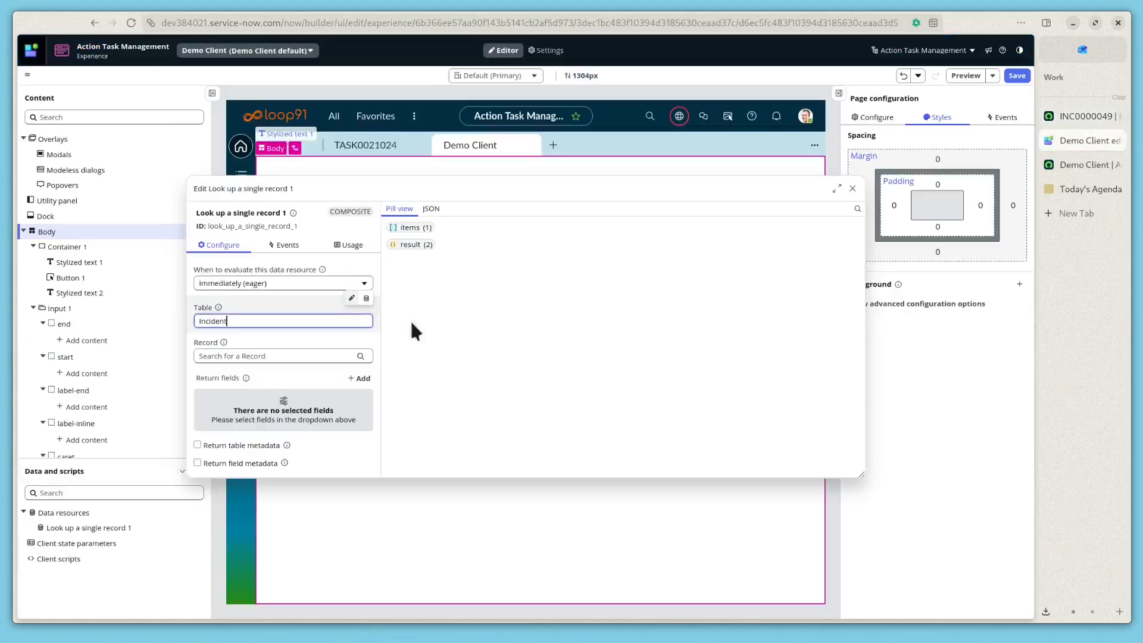
click(292, 355)
key(ctrl+v)
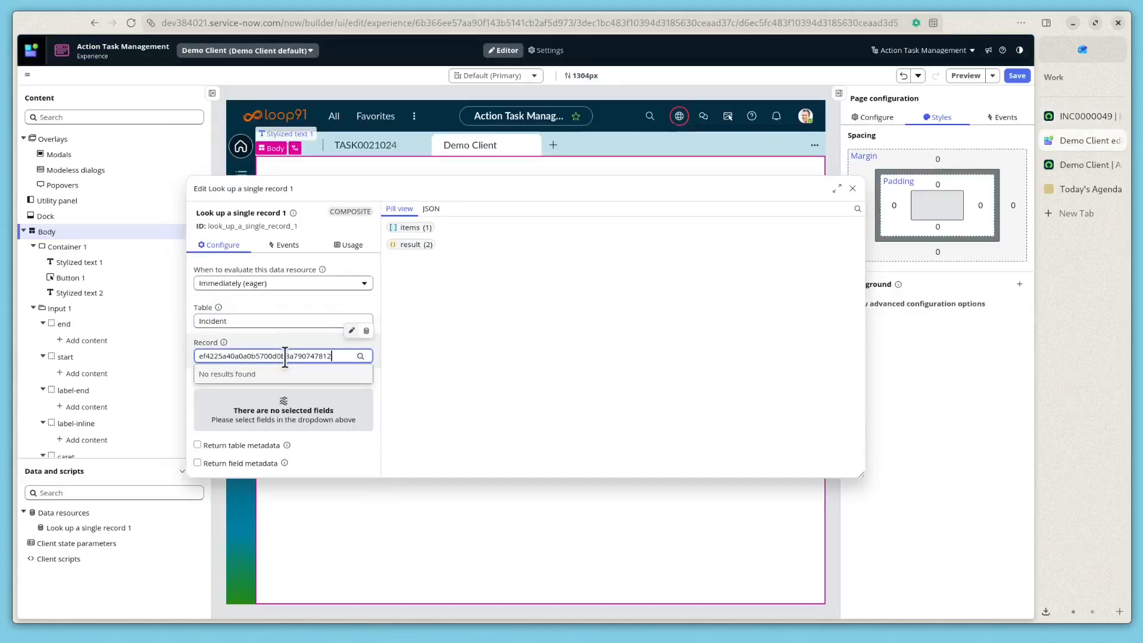
Step: Set the lookup's record to INC0000049 using the number copied from the incident form, and inspect the result's number and _row_data outputs
click(1074, 117)
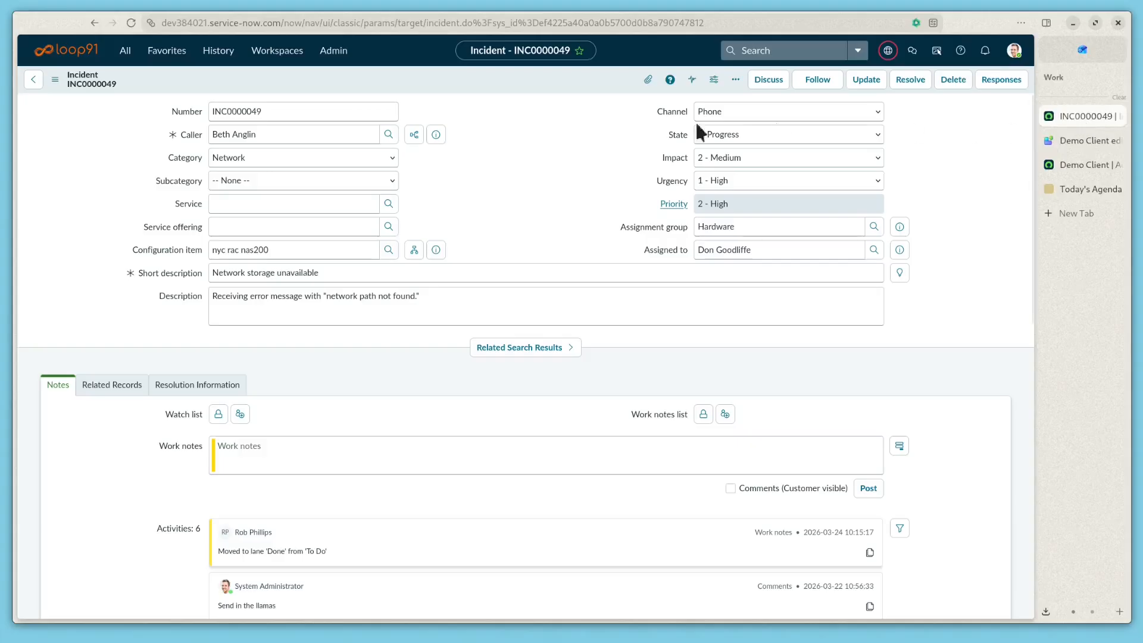
double_click(231, 106)
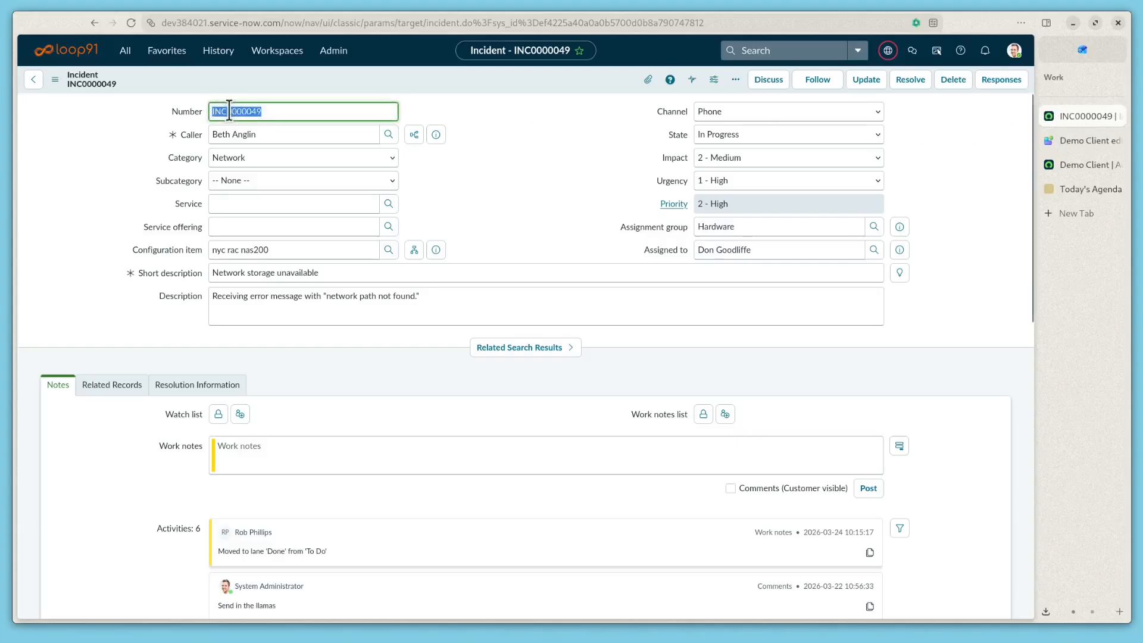
click(1049, 142)
key(ctrl+v)
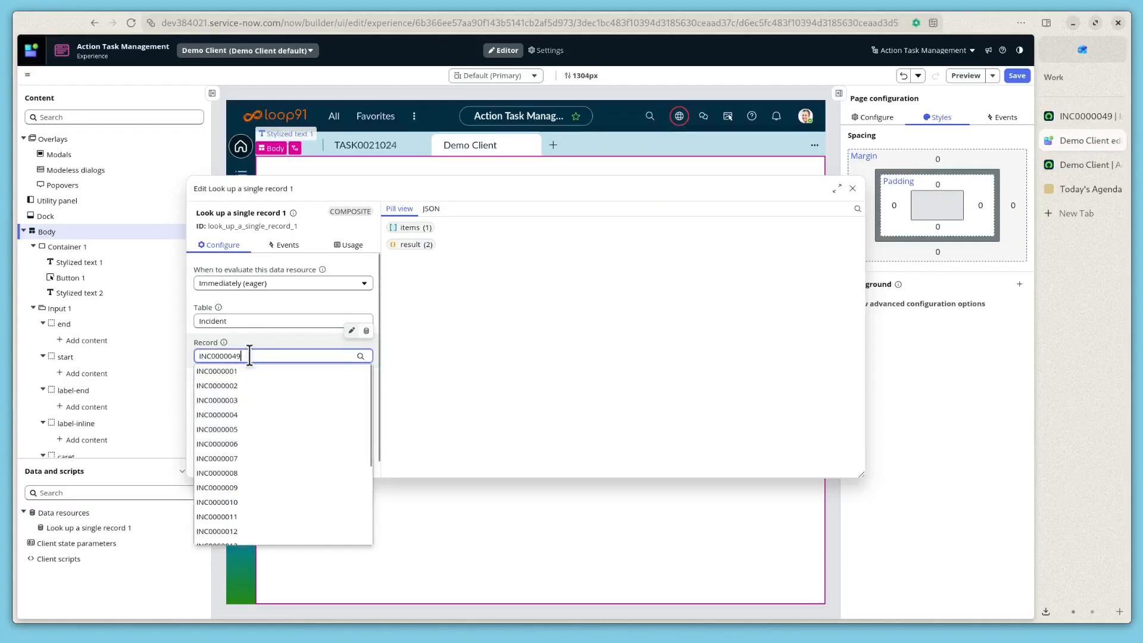
click(221, 372)
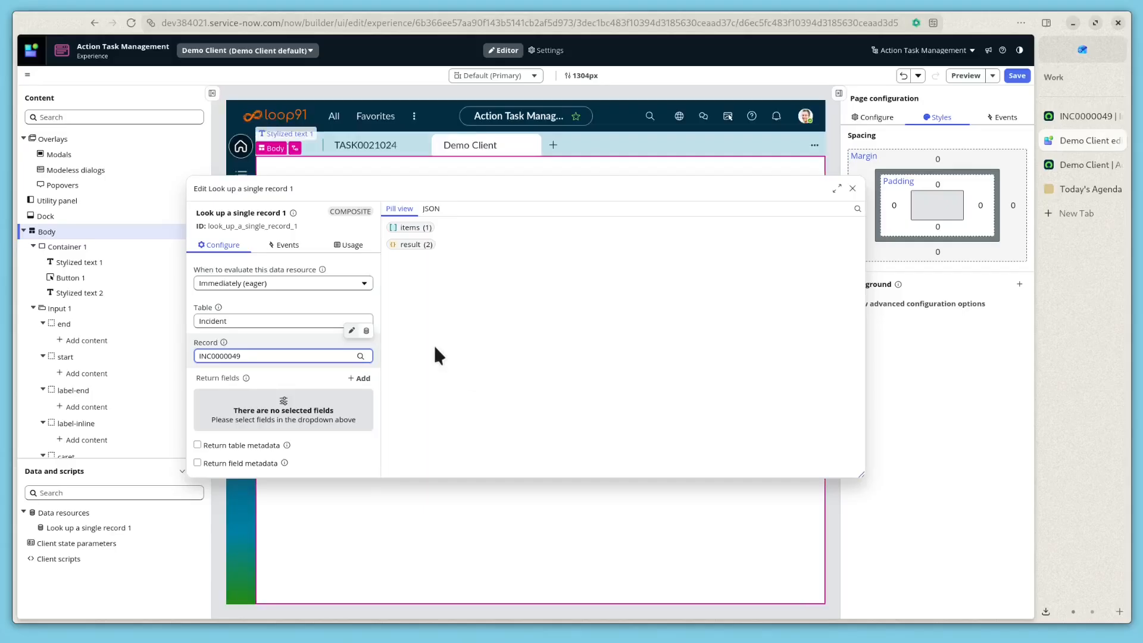
click(402, 246)
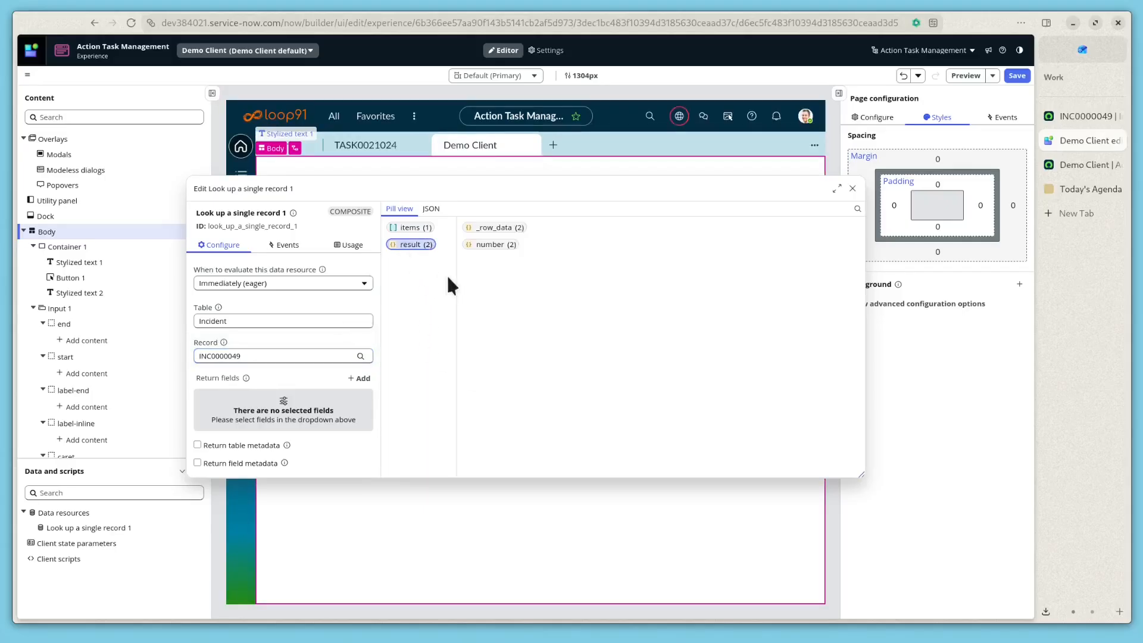
click(488, 244)
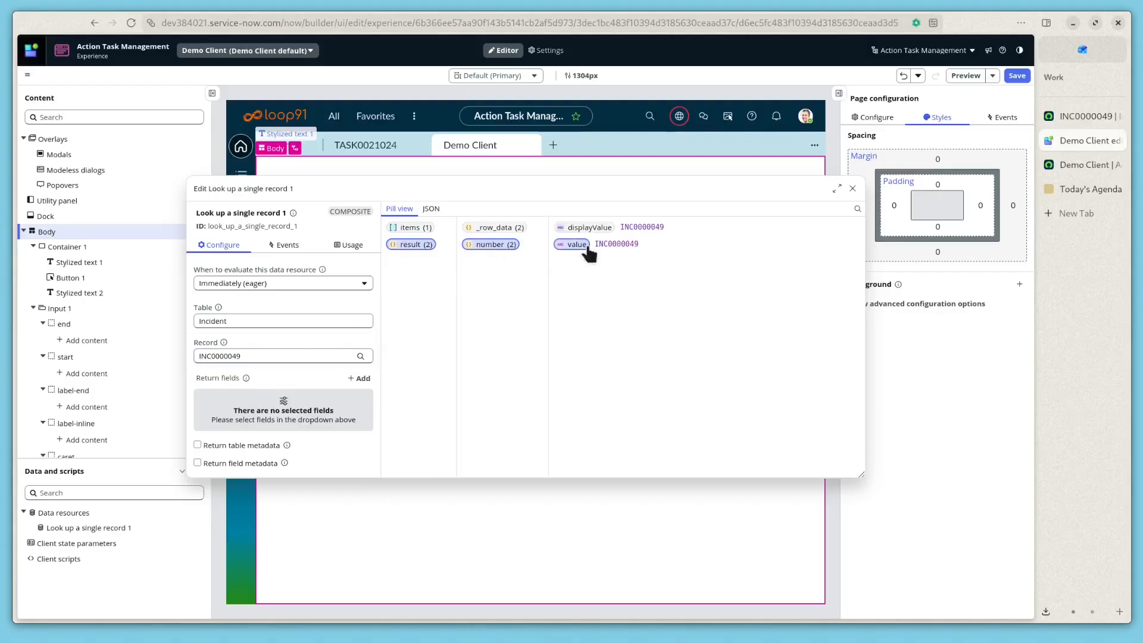
click(493, 231)
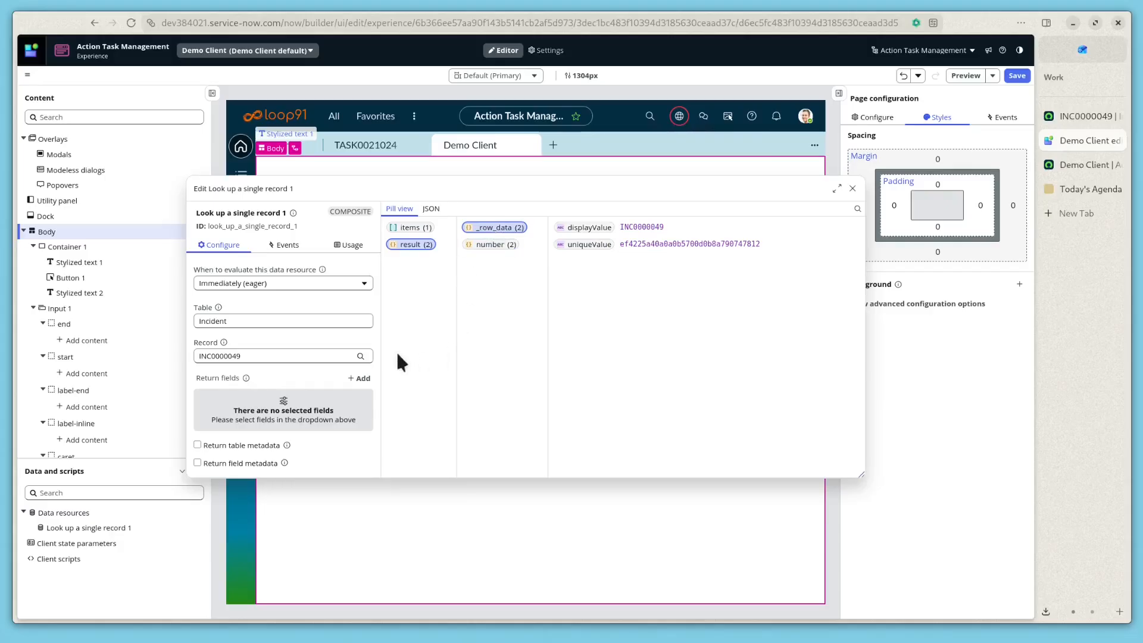
Step: Add Short description and Description as the lookup's return fields, and inspect both fields in the result
scroll(286, 417, down, 2)
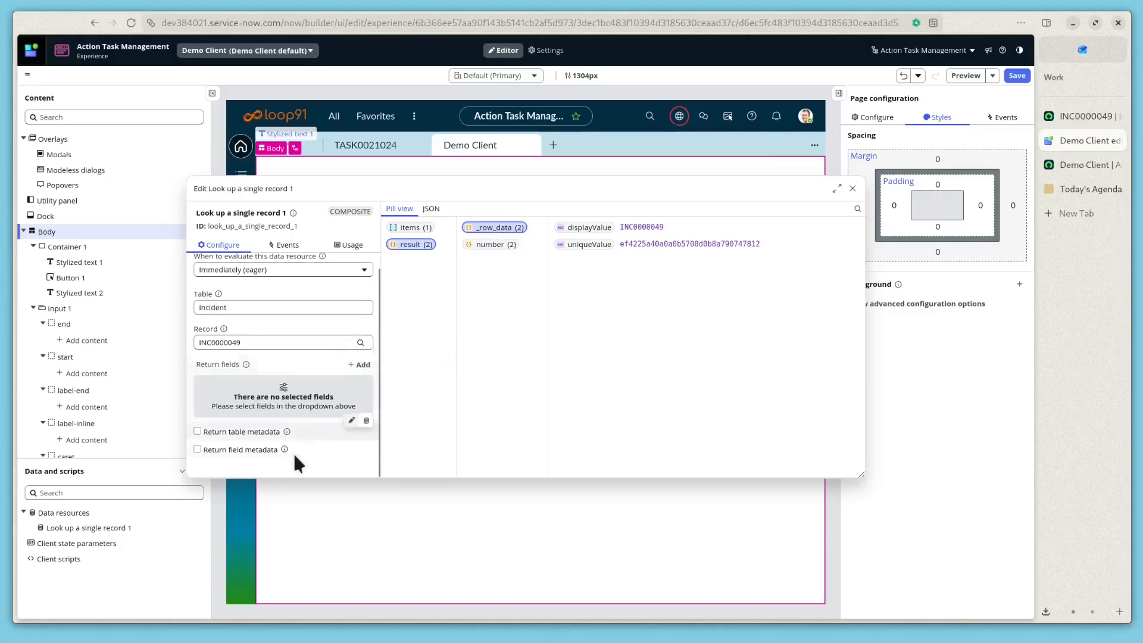
click(357, 365)
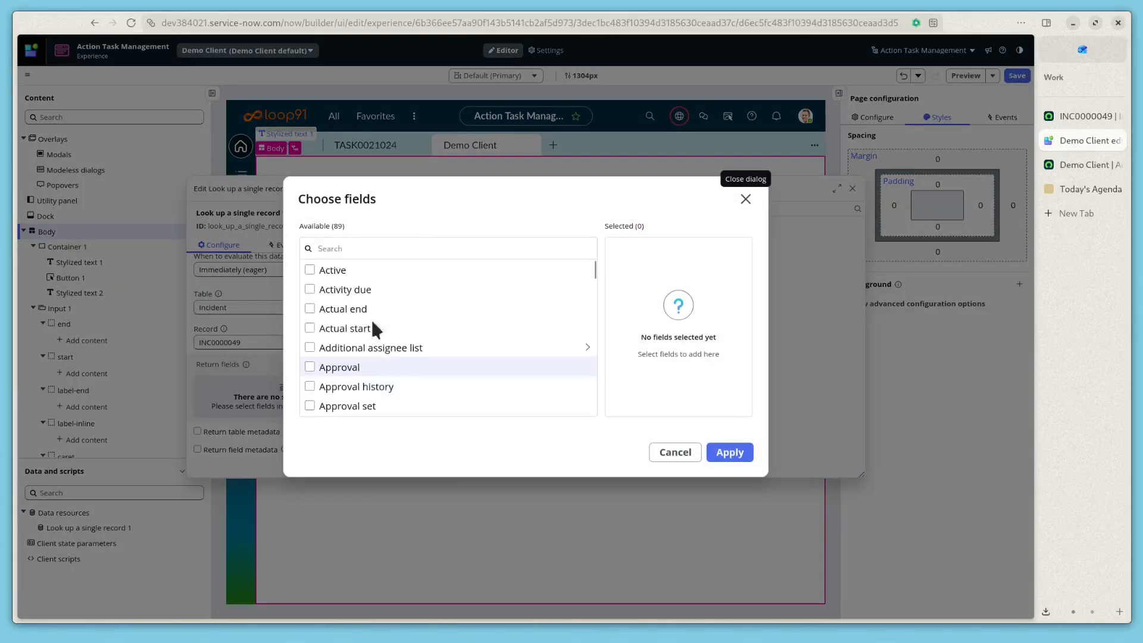
click(360, 248)
text(short)
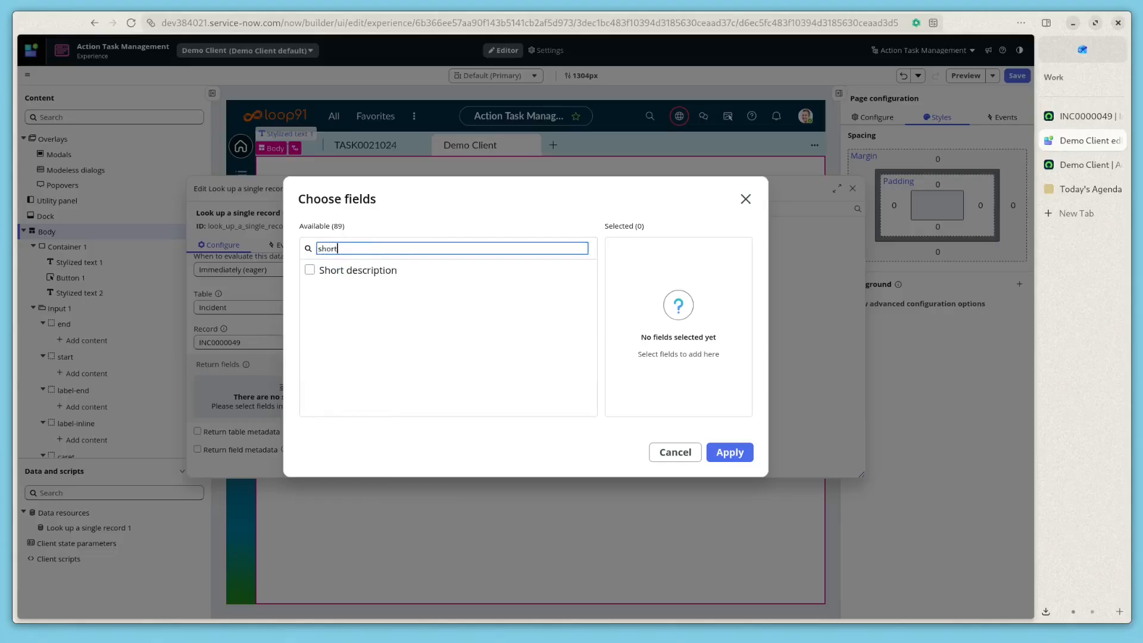
click(310, 270)
double_click(382, 248)
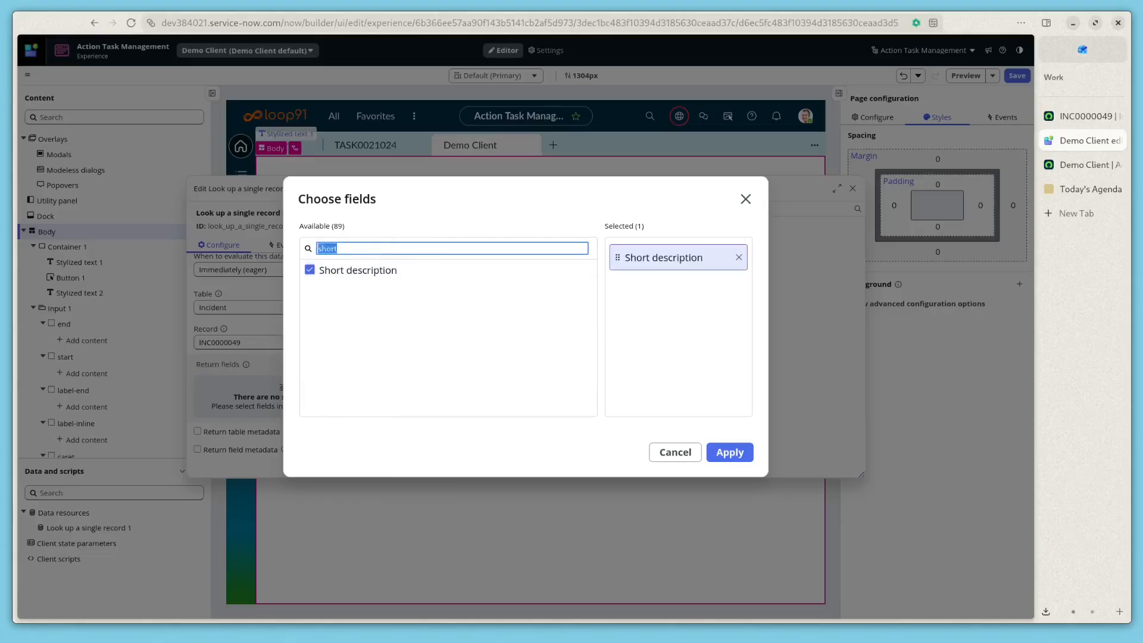
text(desc)
click(333, 273)
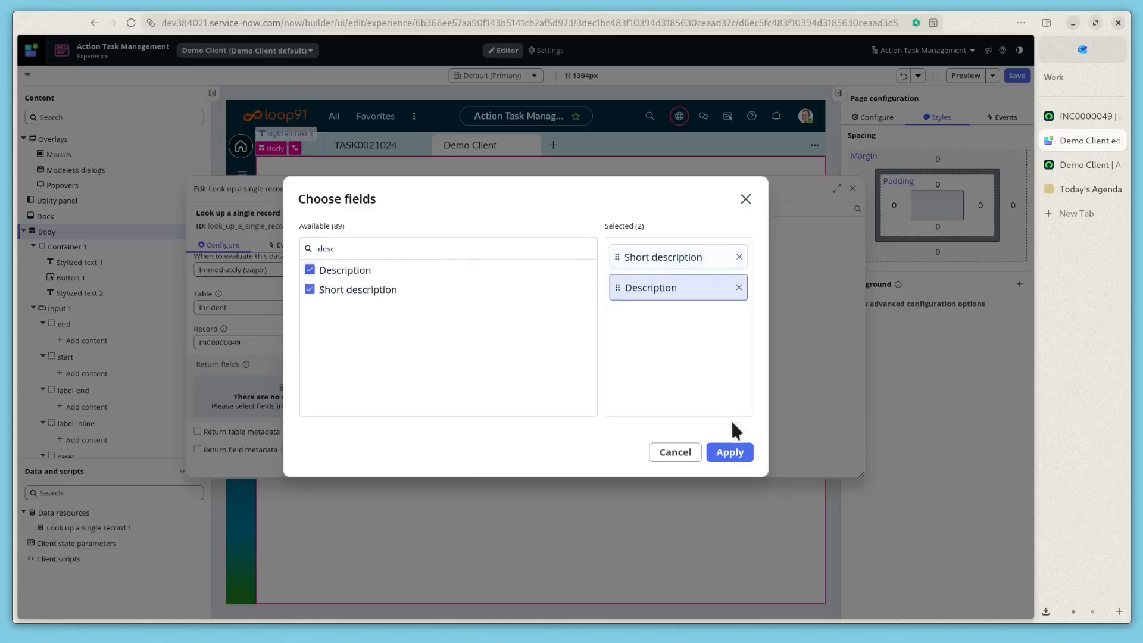
click(729, 452)
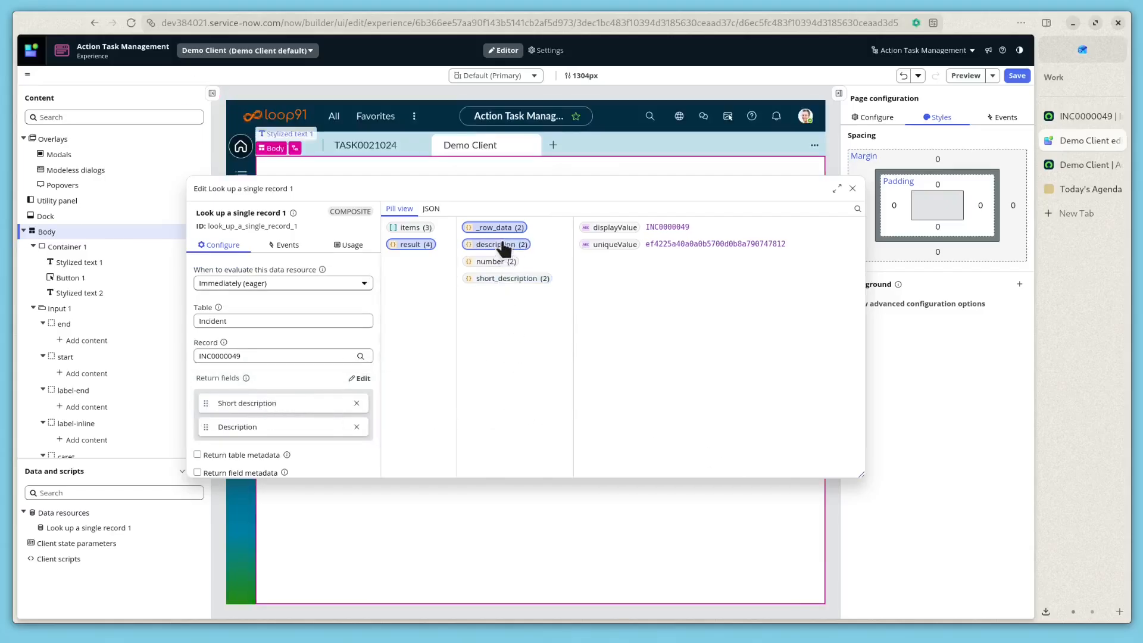
click(500, 244)
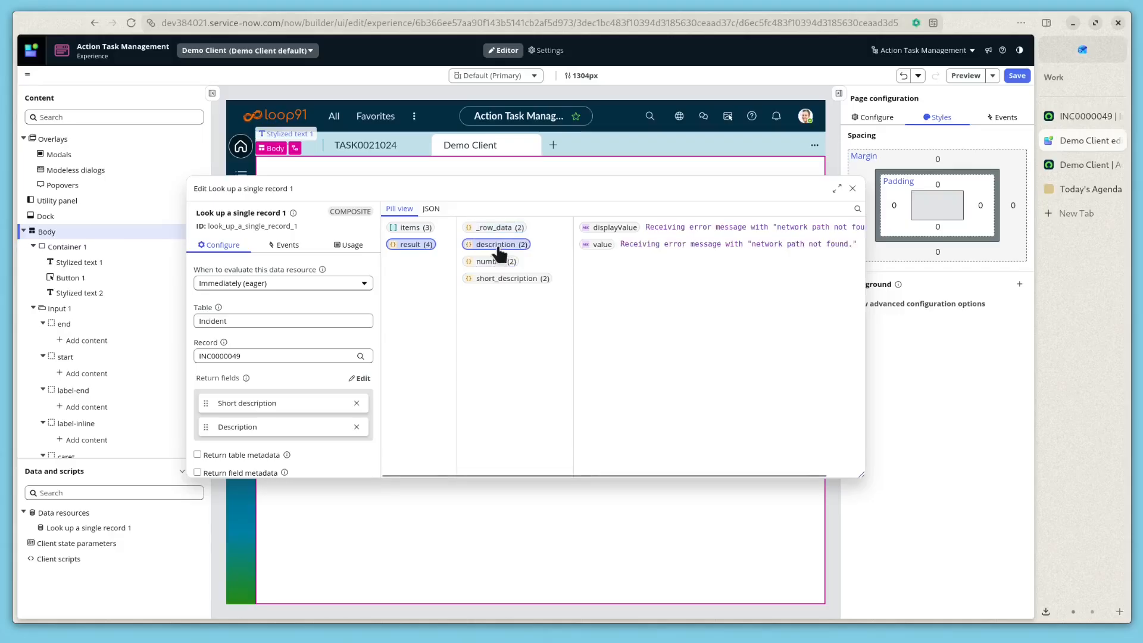
click(460, 280)
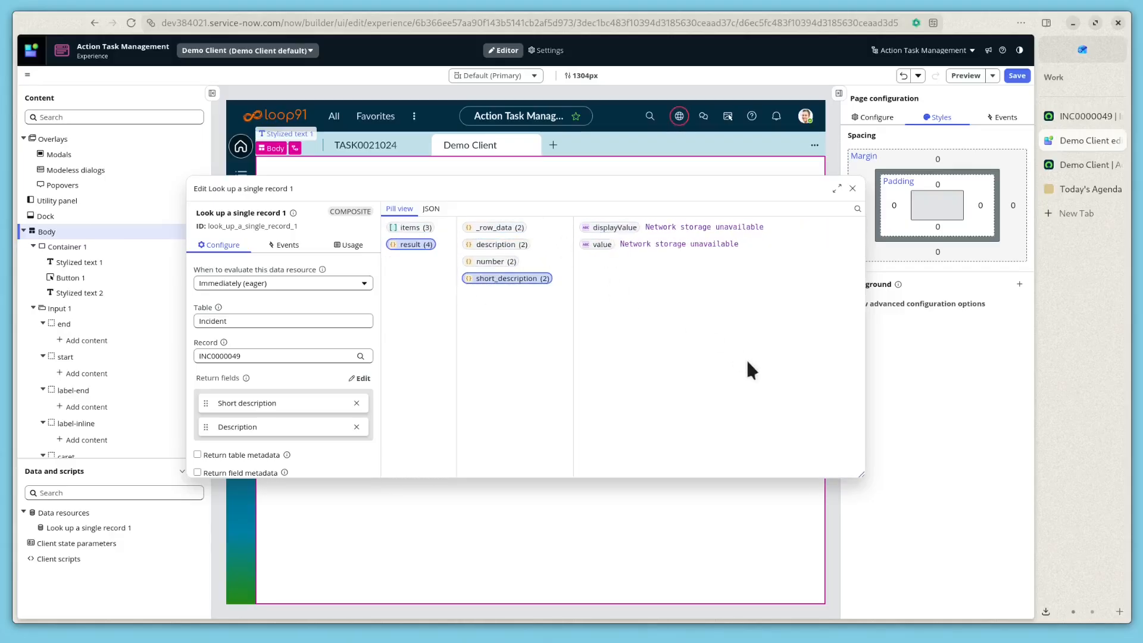
Step: Rename the data resource to Incident Lookup, then close its editor and briefly reopen it to review the configuration
click(256, 222)
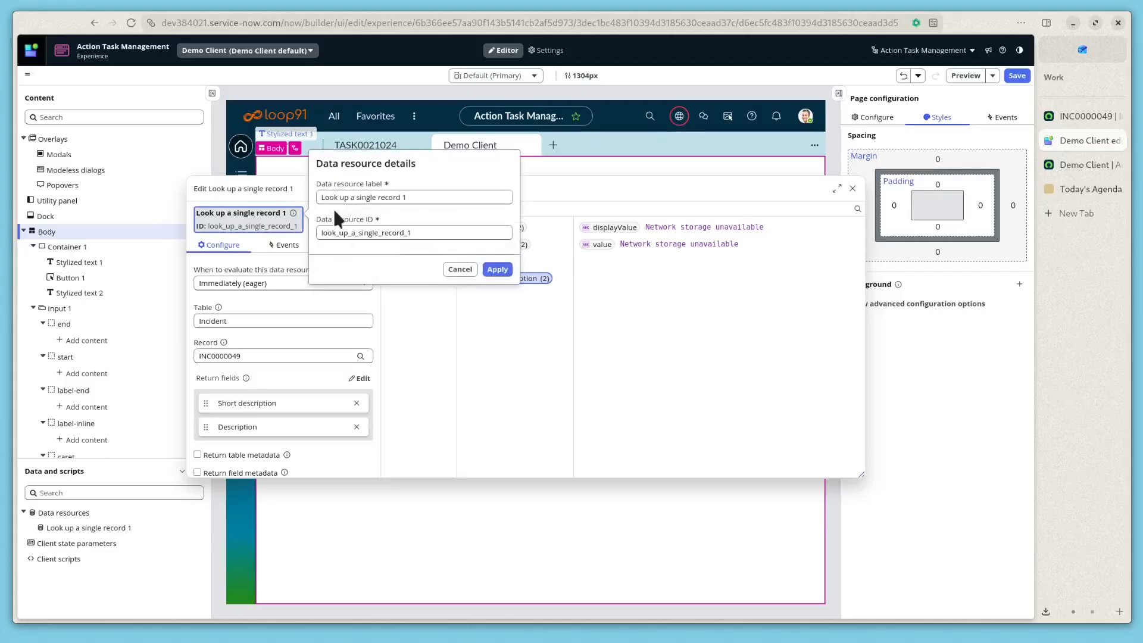
drag(419, 194, 180, 189)
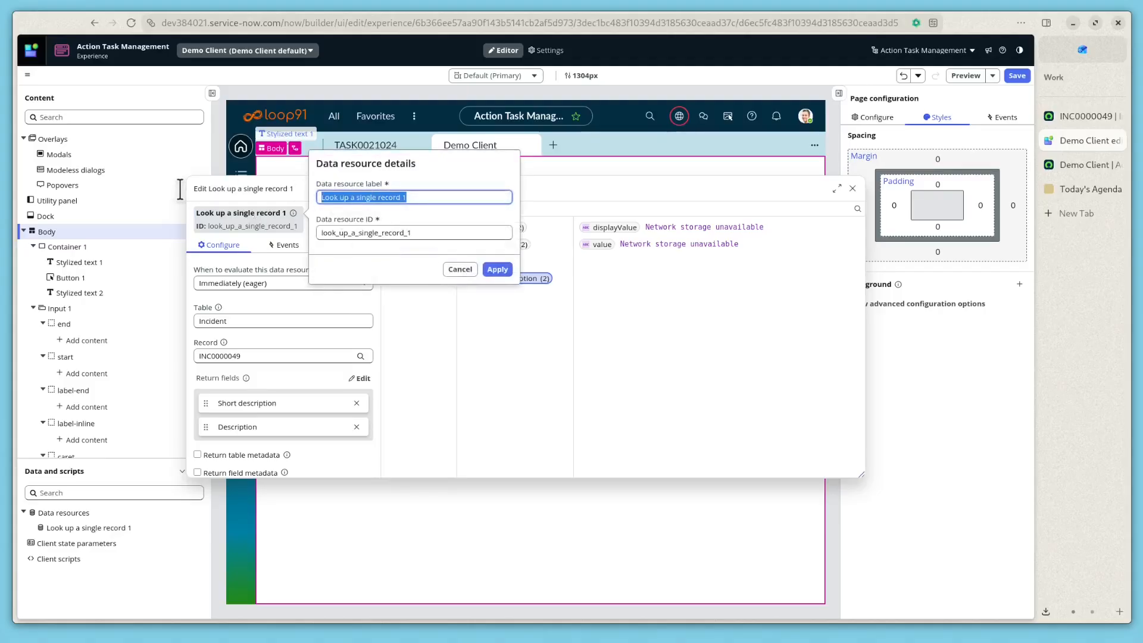
text(Incident Lo)
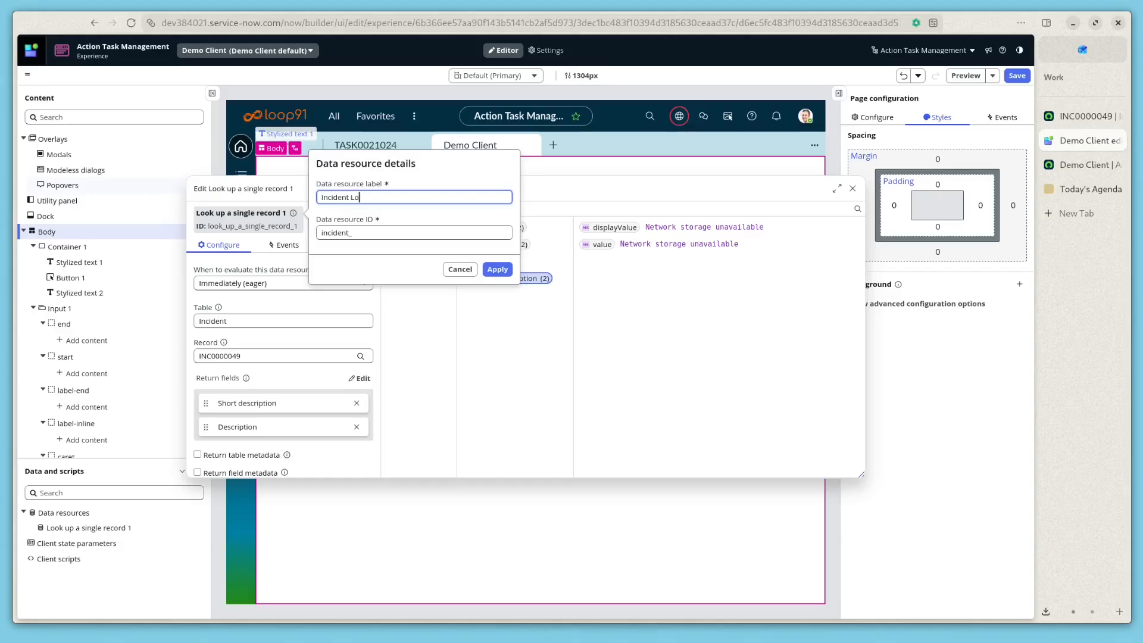
text(okup)
key(Tab)
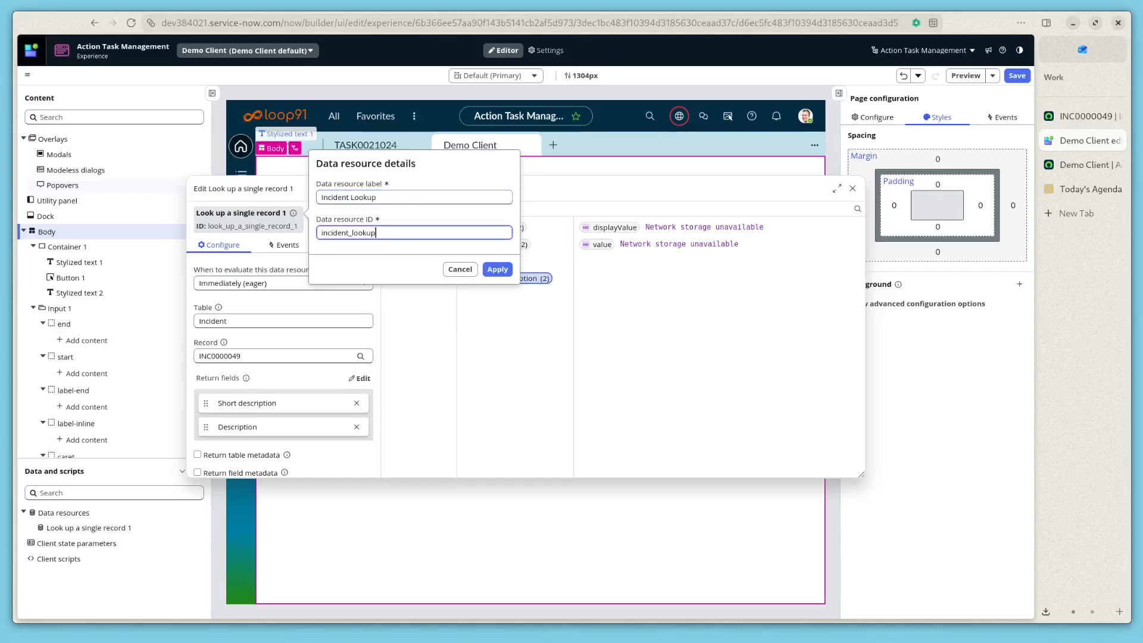
click(497, 269)
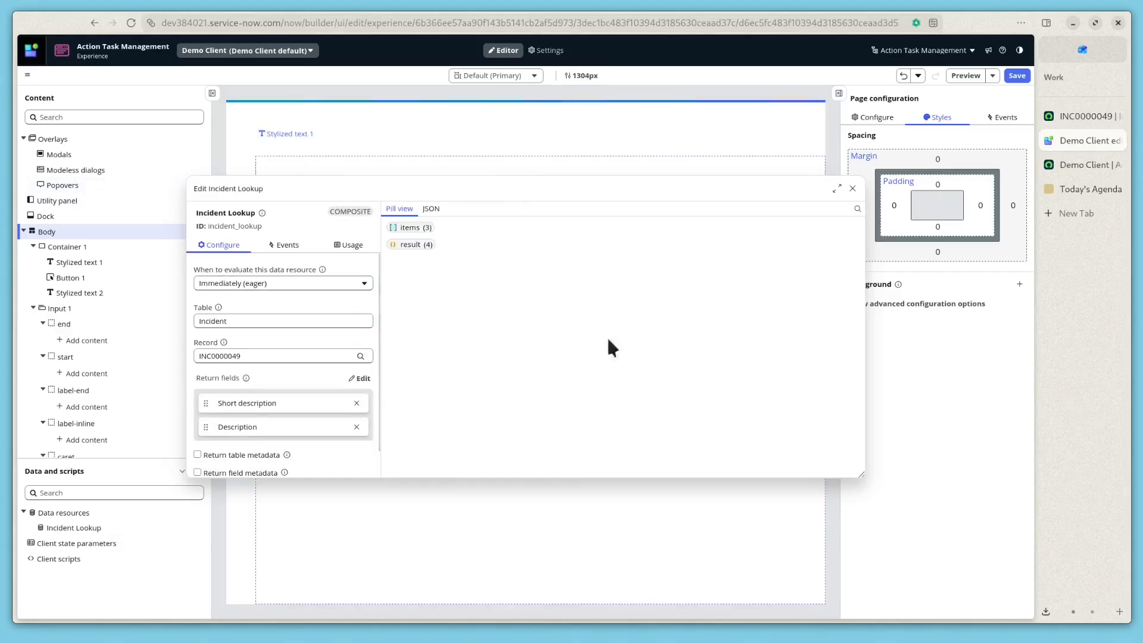
click(853, 189)
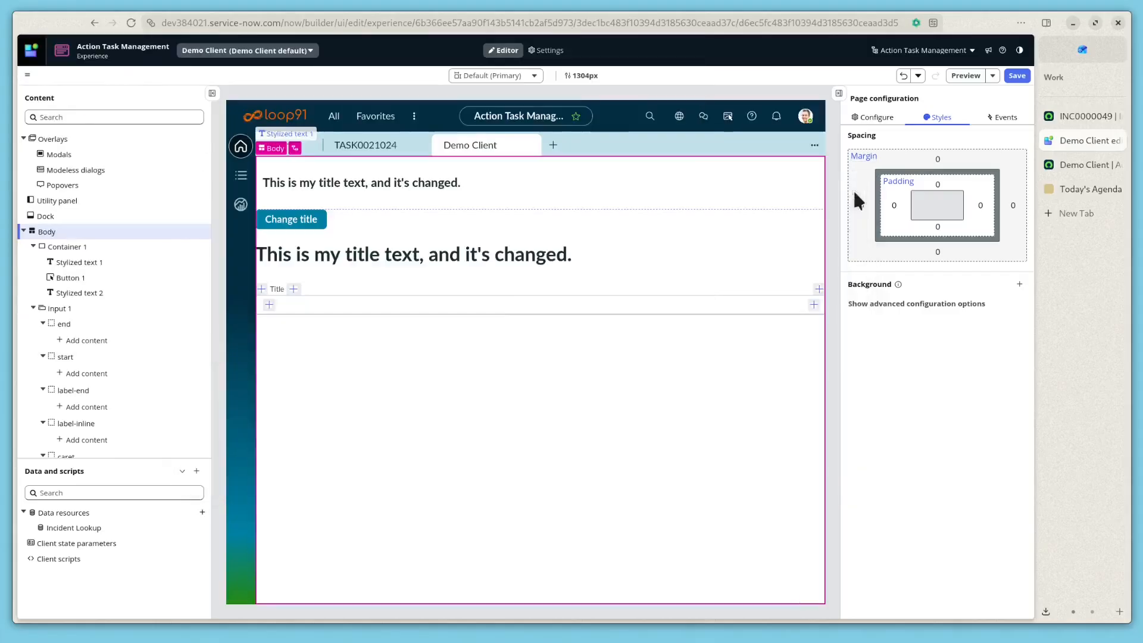
click(67, 529)
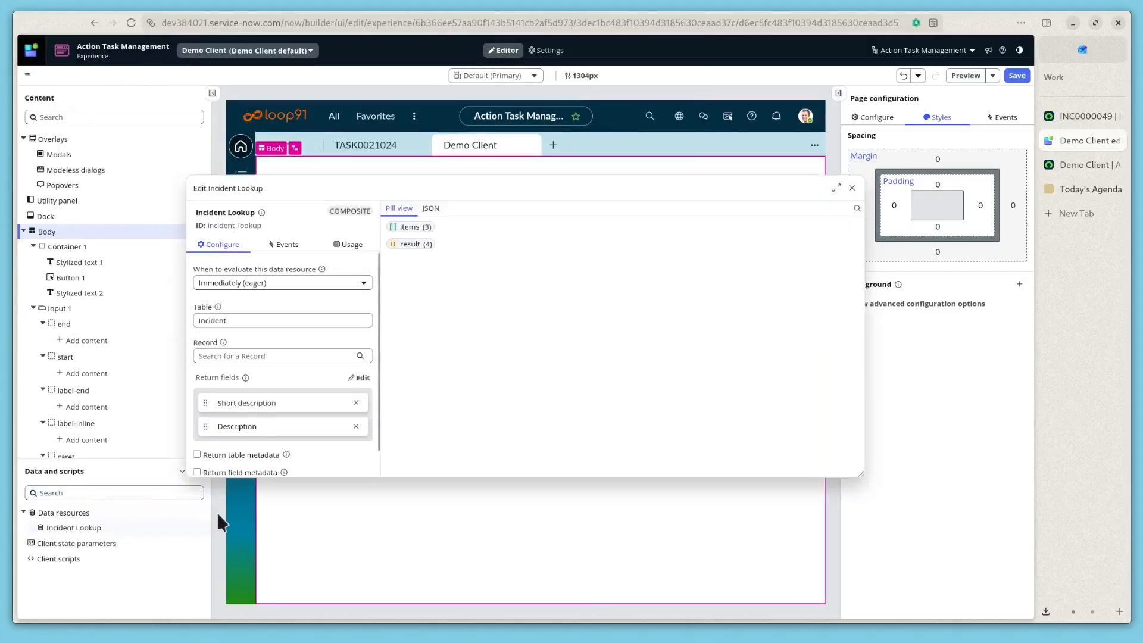
click(852, 189)
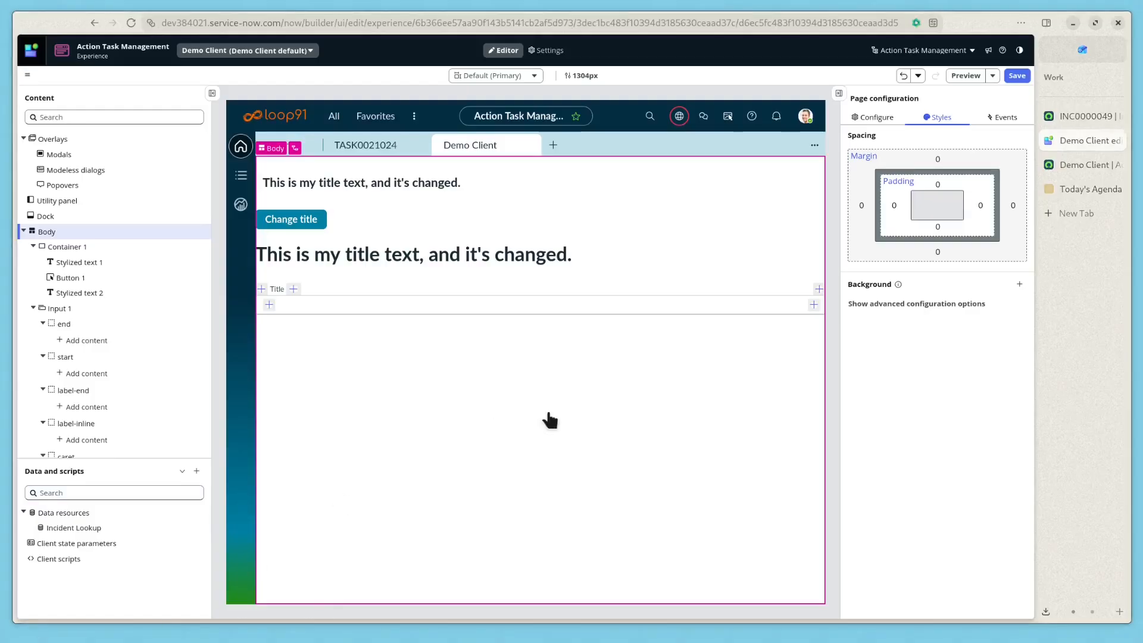
Step: Bind the Title input's value to the Incident Lookup data resource's result short_description value
click(352, 310)
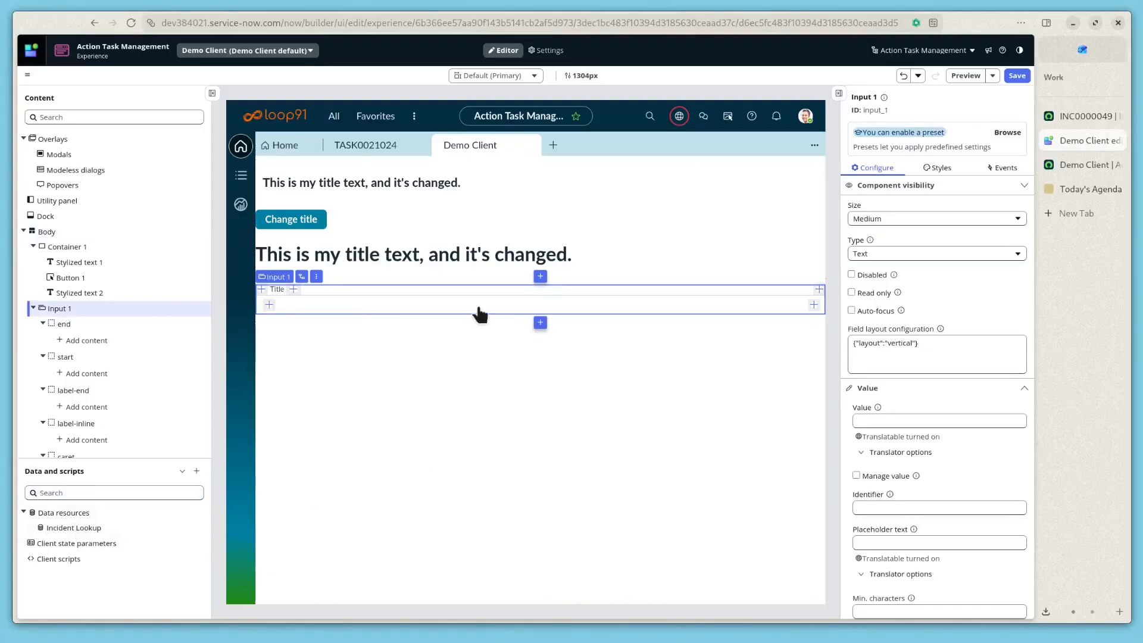
click(969, 421)
scroll(967, 435, down, 1)
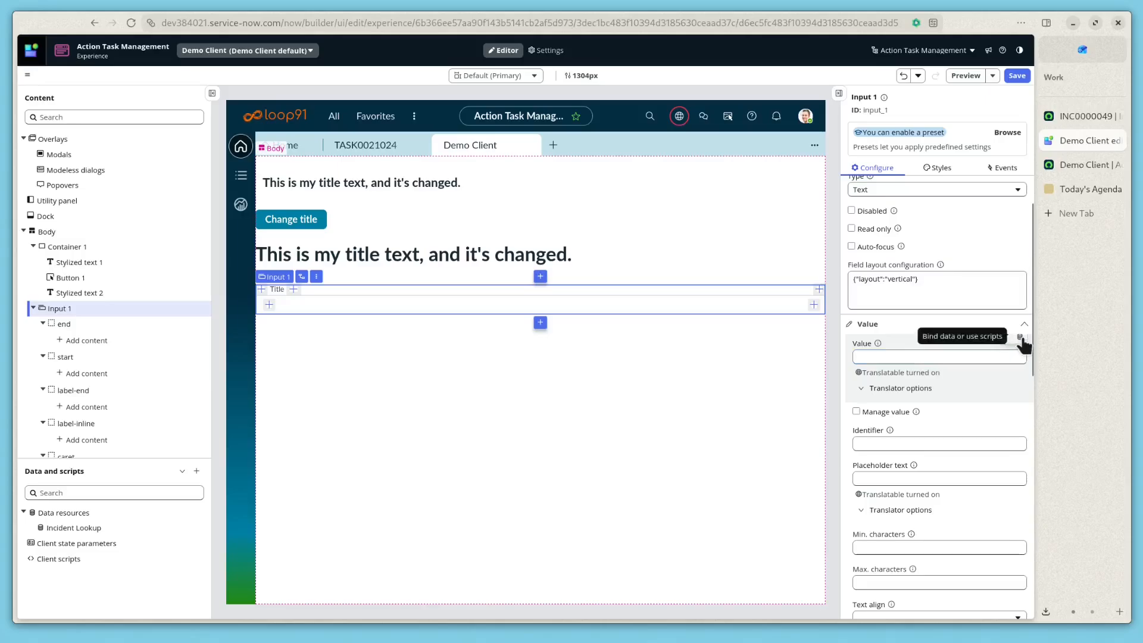
click(1020, 338)
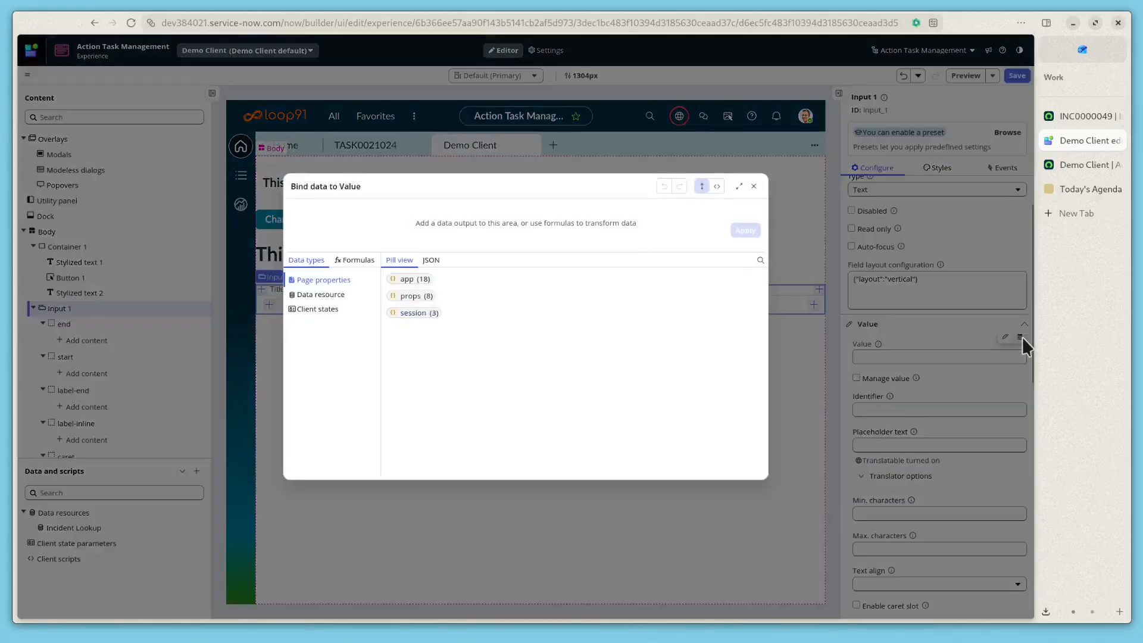
click(307, 296)
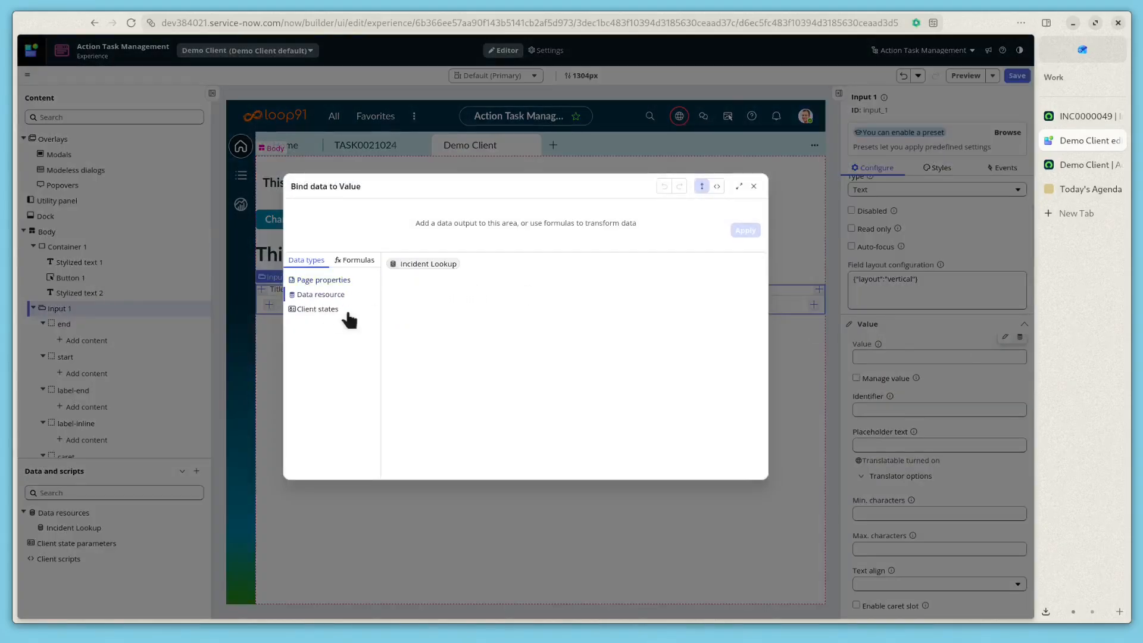
click(409, 269)
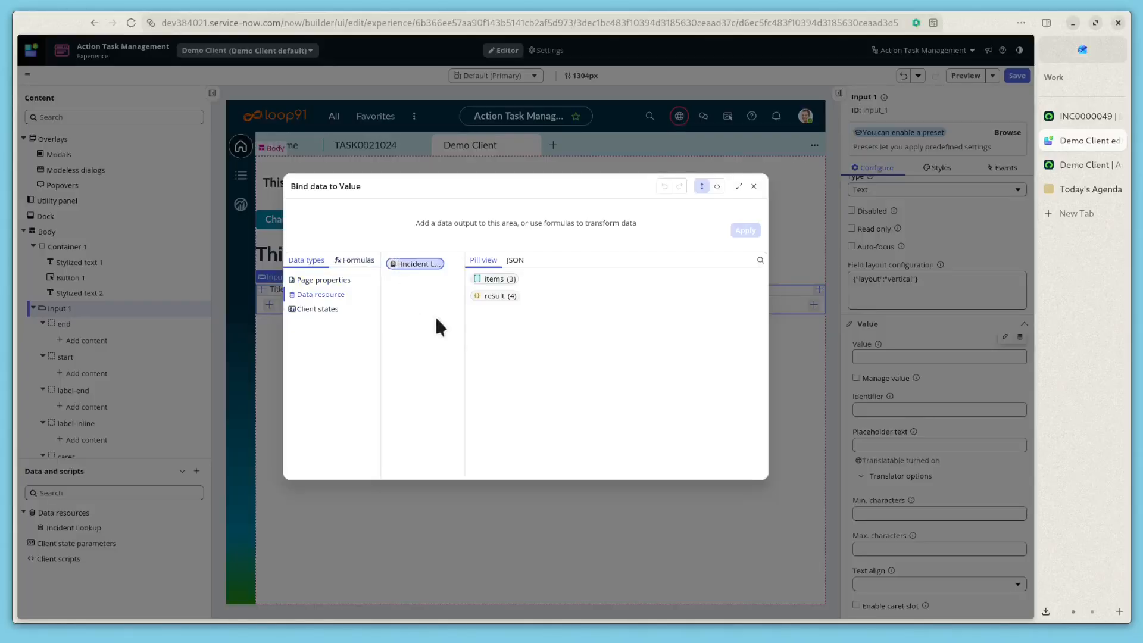
click(498, 300)
click(586, 330)
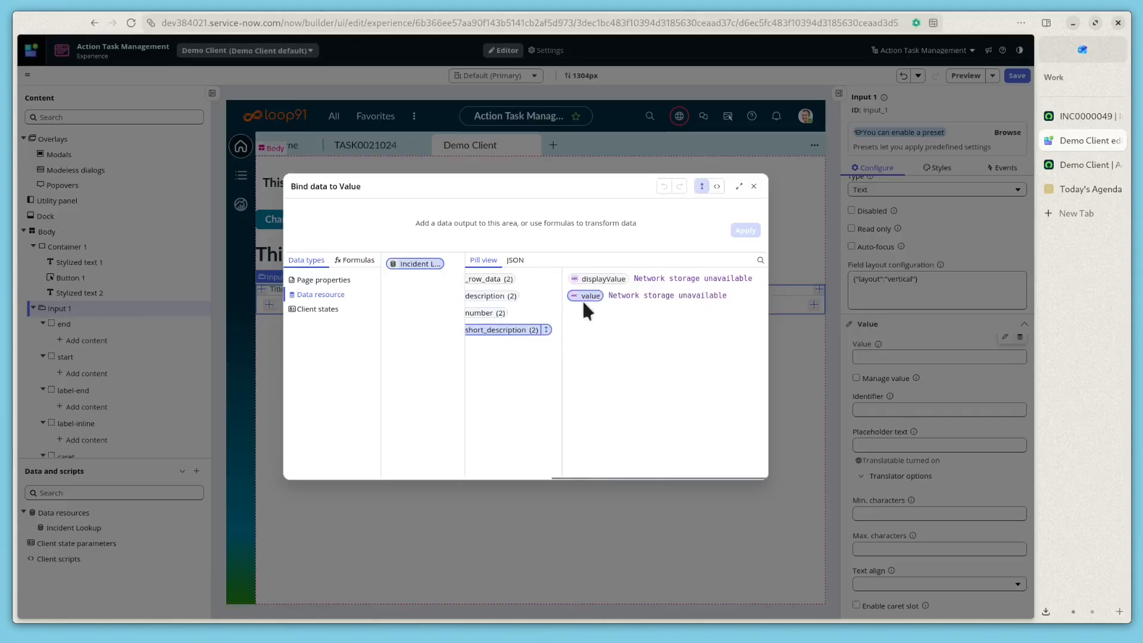
click(589, 297)
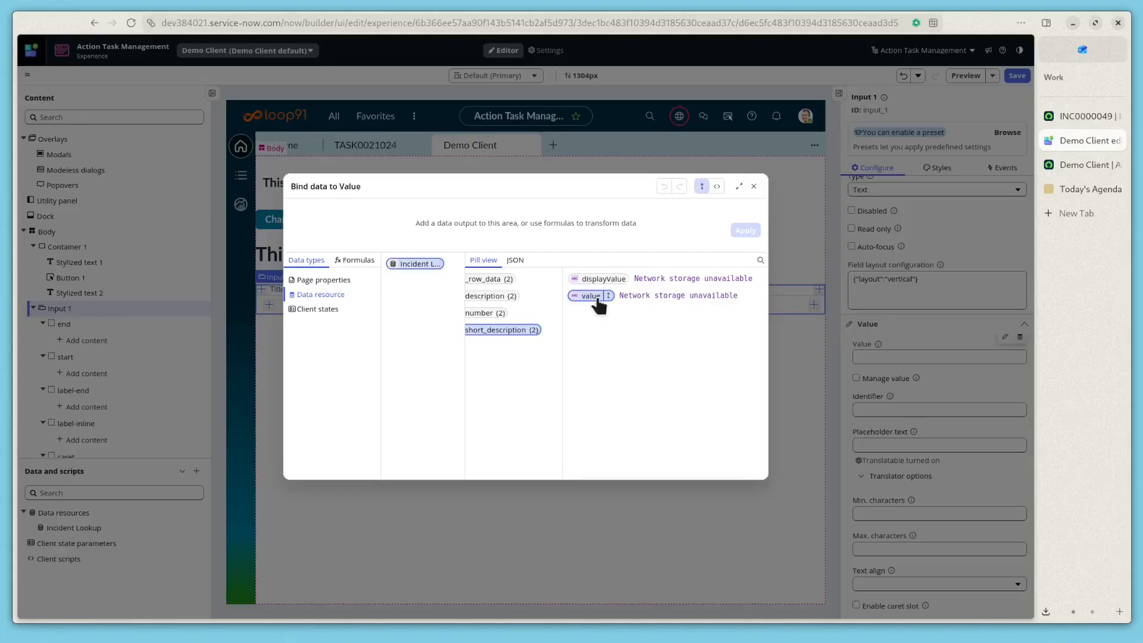
drag(596, 299, 417, 219)
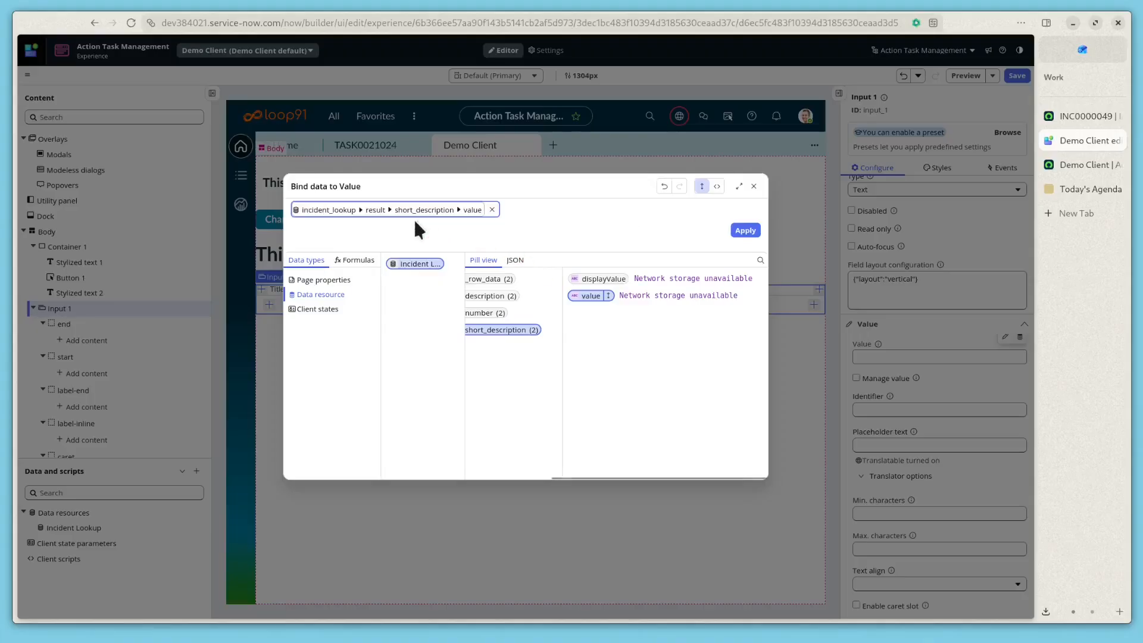
click(748, 232)
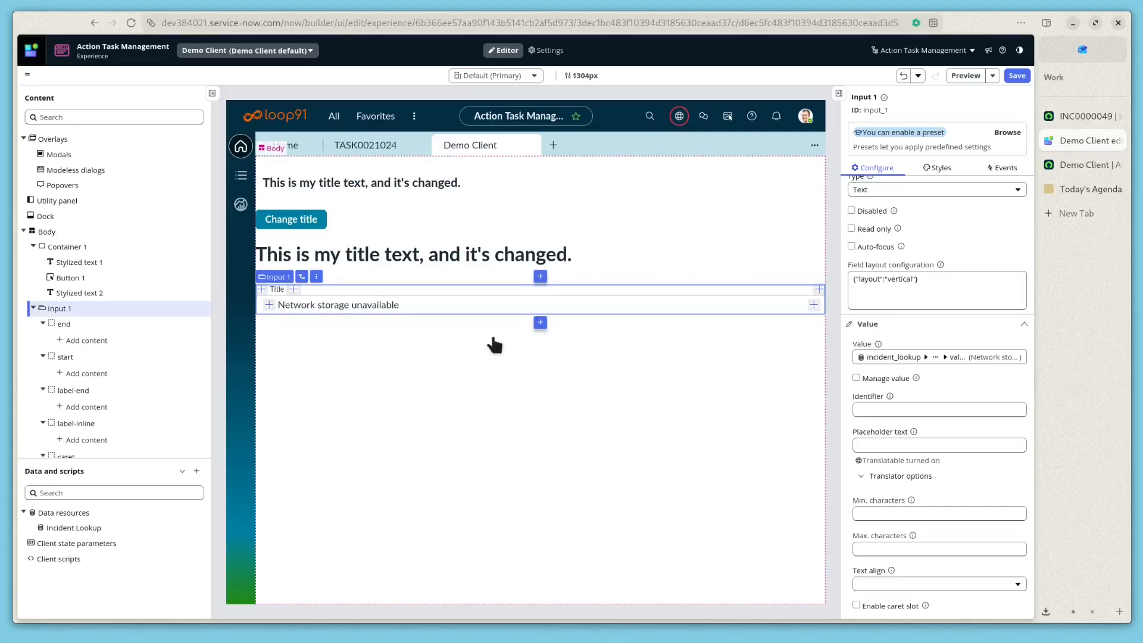
Step: Check the short description on the INC0000049 incident form against the bound Title input, and return to the page editor
click(1071, 116)
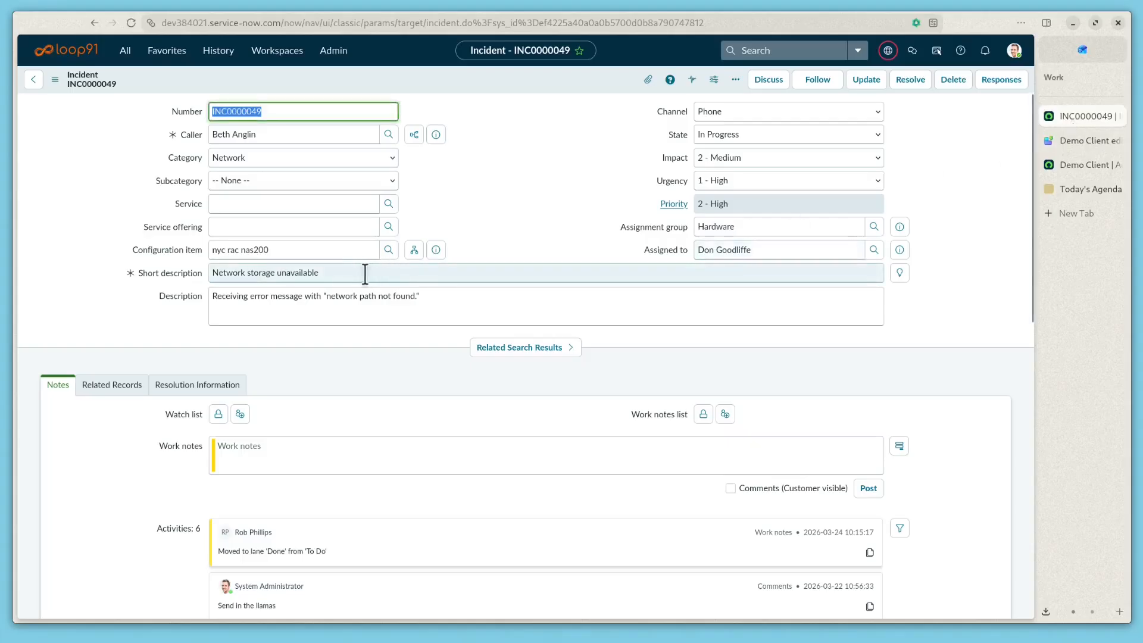
drag(365, 272, 134, 272)
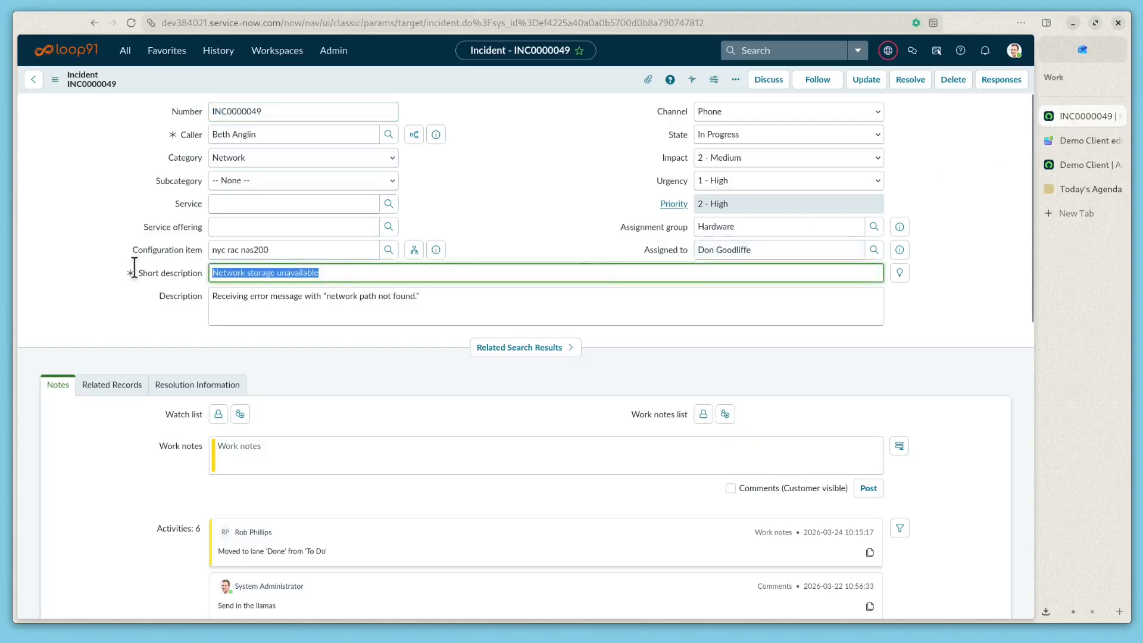
click(1082, 163)
click(1089, 141)
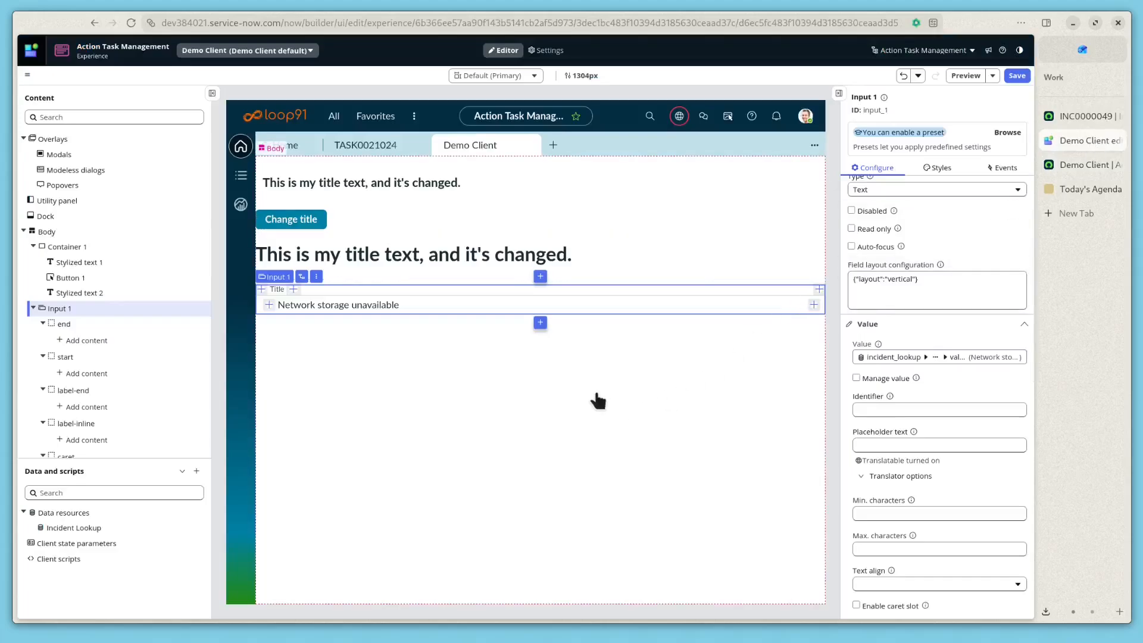
Step: Review the Incident Lookup's table, record and return fields, inspect the result's short_description output, and close its editor
click(74, 529)
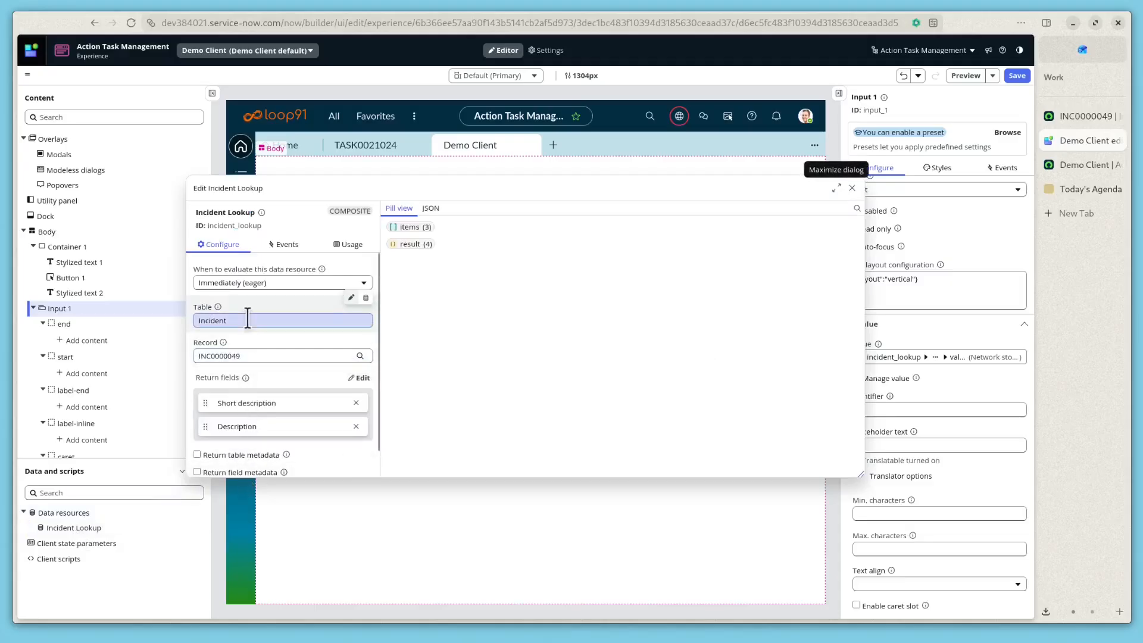
drag(248, 319, 144, 309)
click(522, 358)
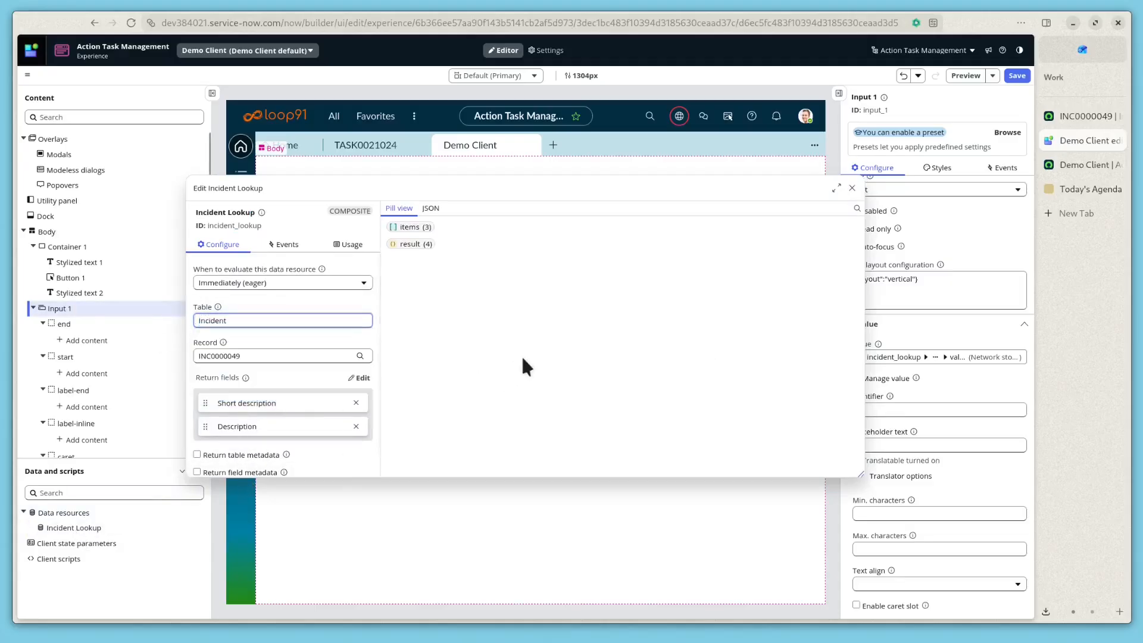
drag(271, 355, 133, 347)
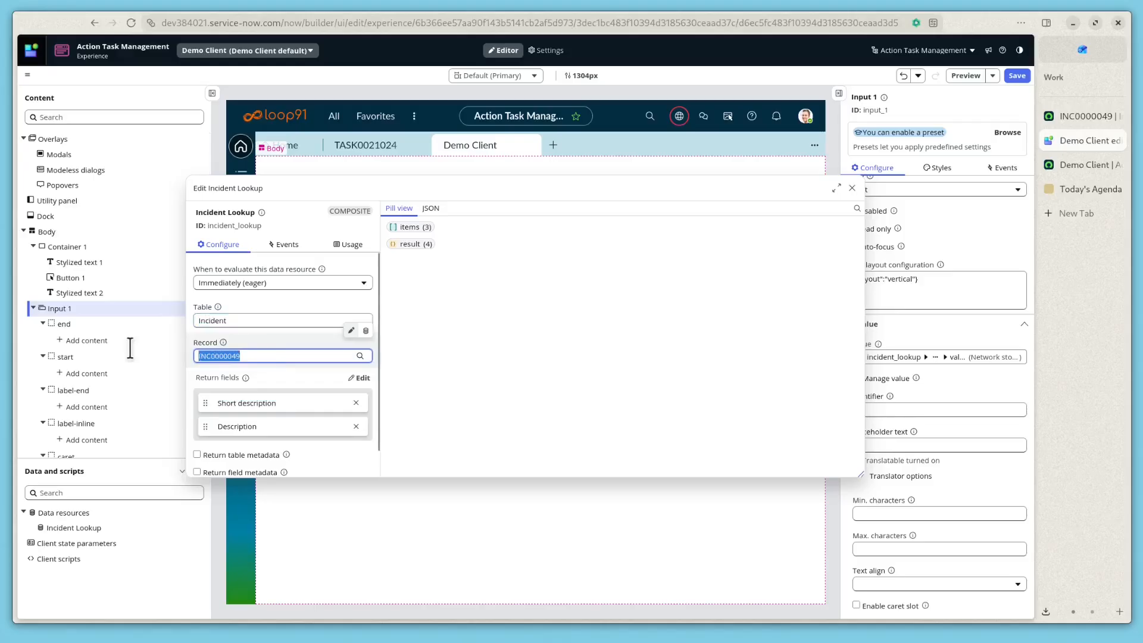
click(542, 377)
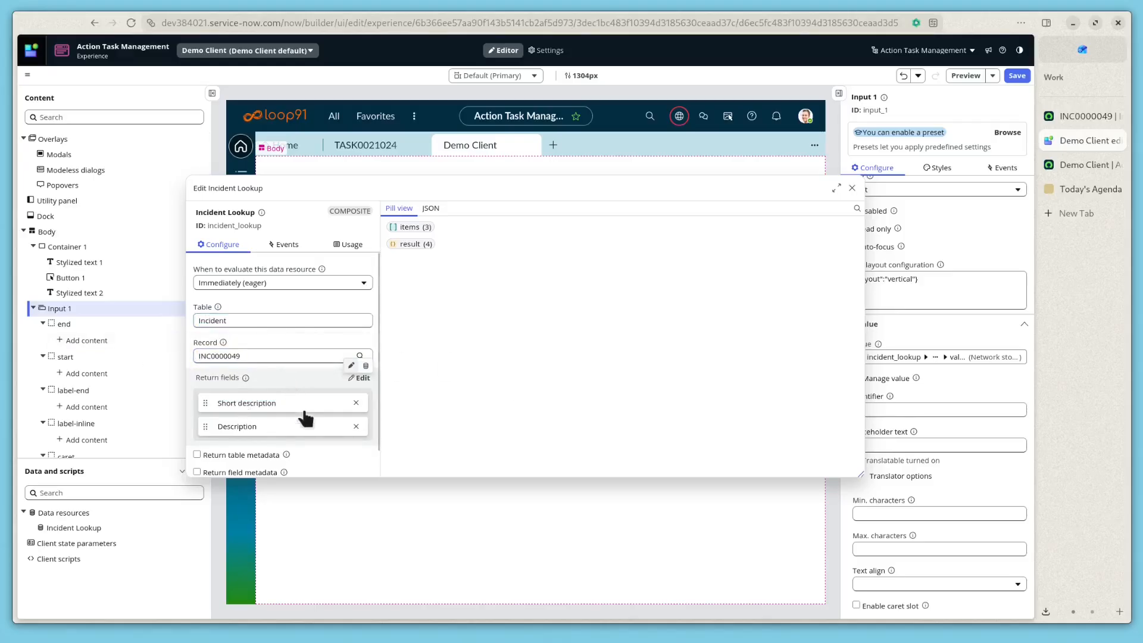
click(409, 244)
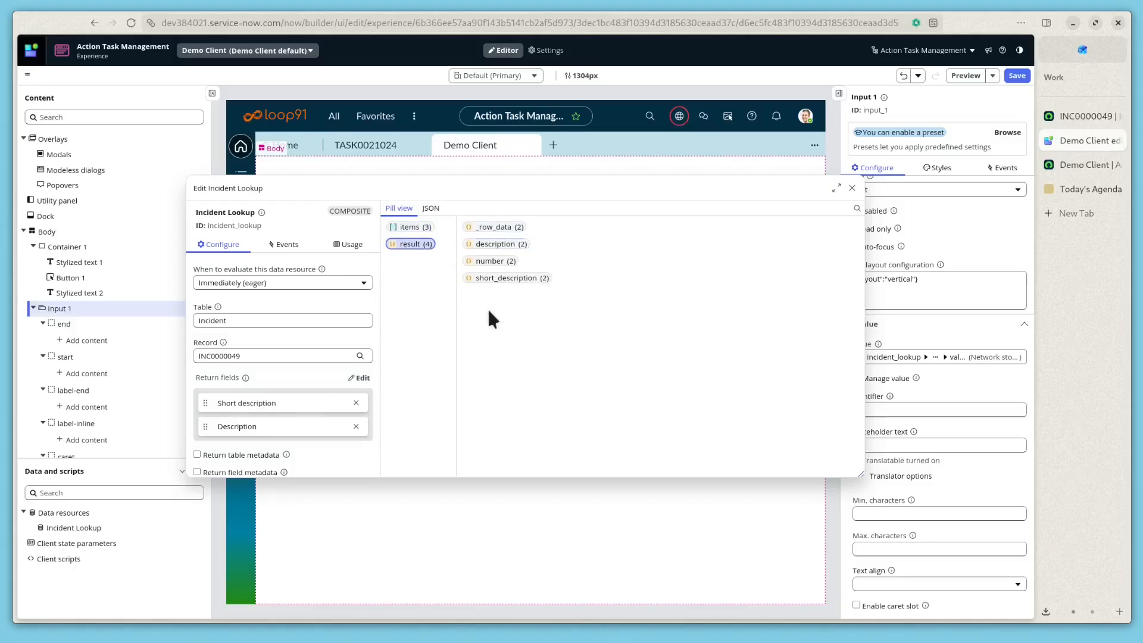
click(475, 281)
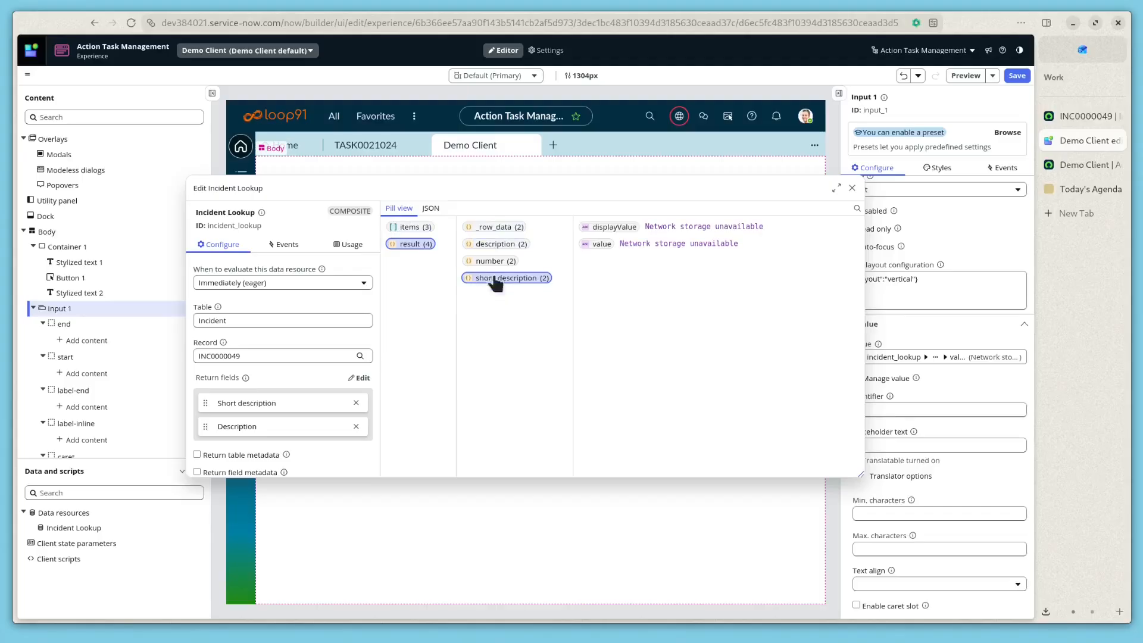
click(852, 188)
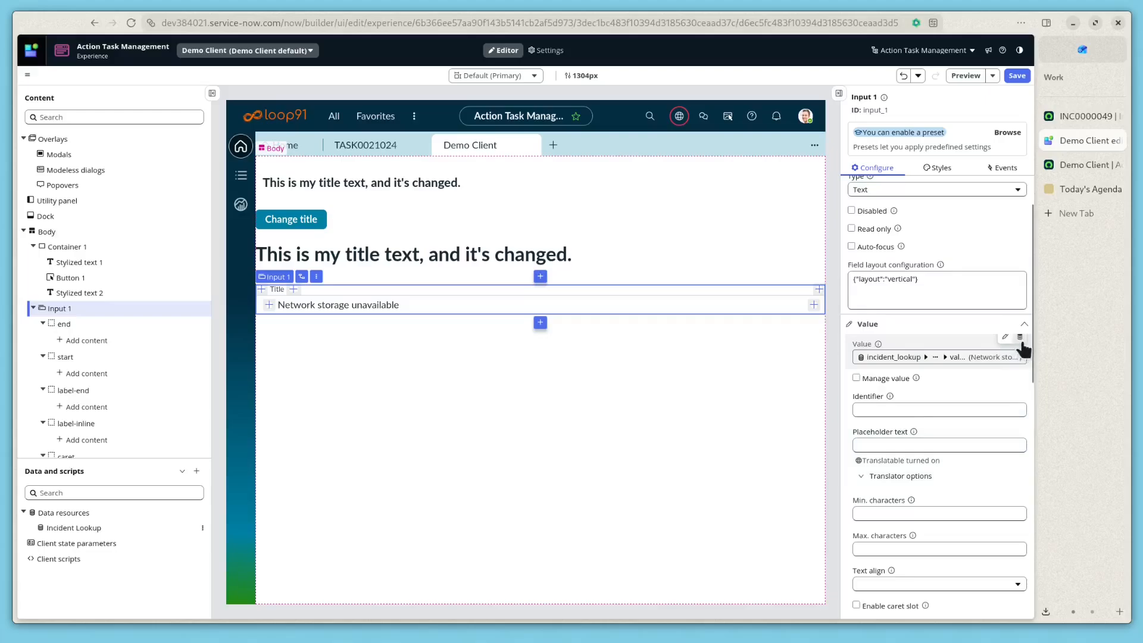
Step: Reopen the Title input's value binding to examine its path through the lookup result, and close it without changes
click(1019, 338)
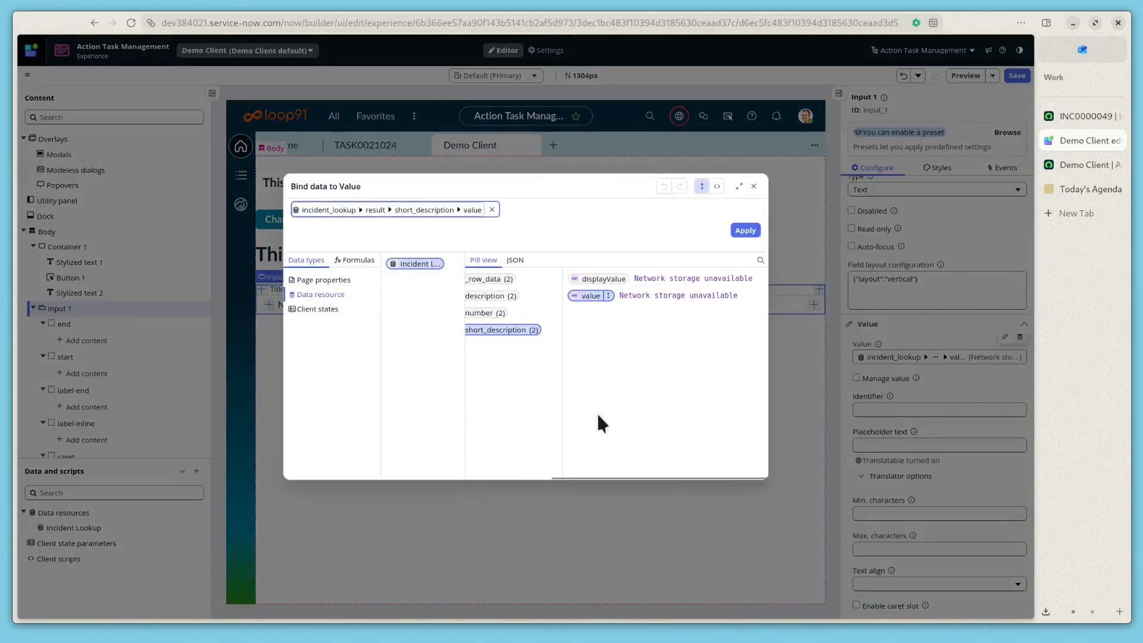
scroll(597, 416, left, 2)
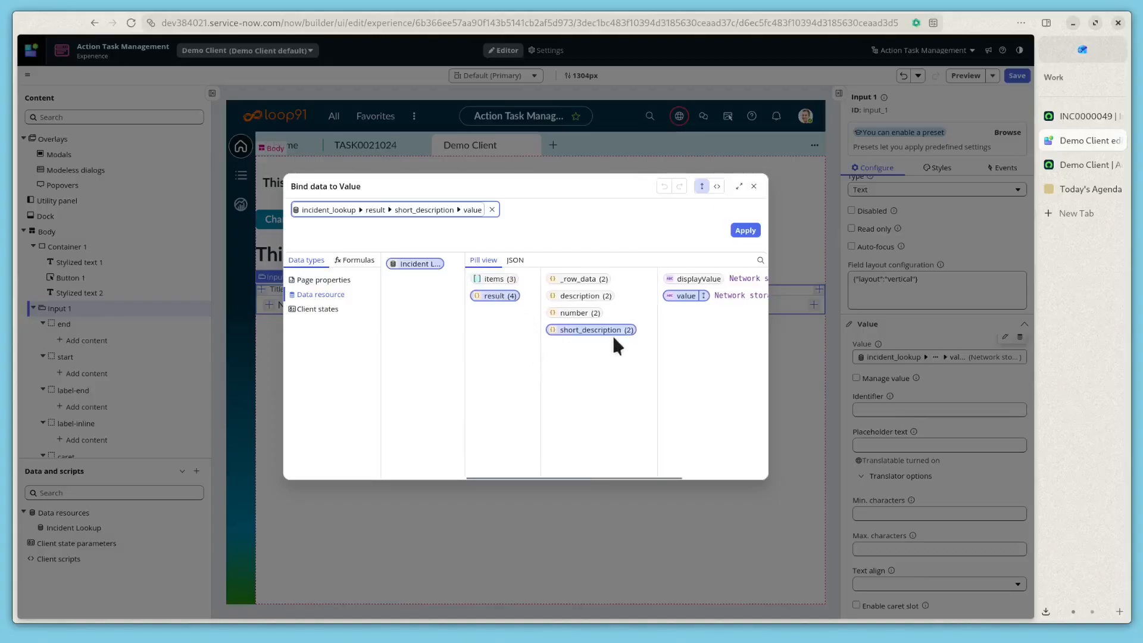
click(754, 185)
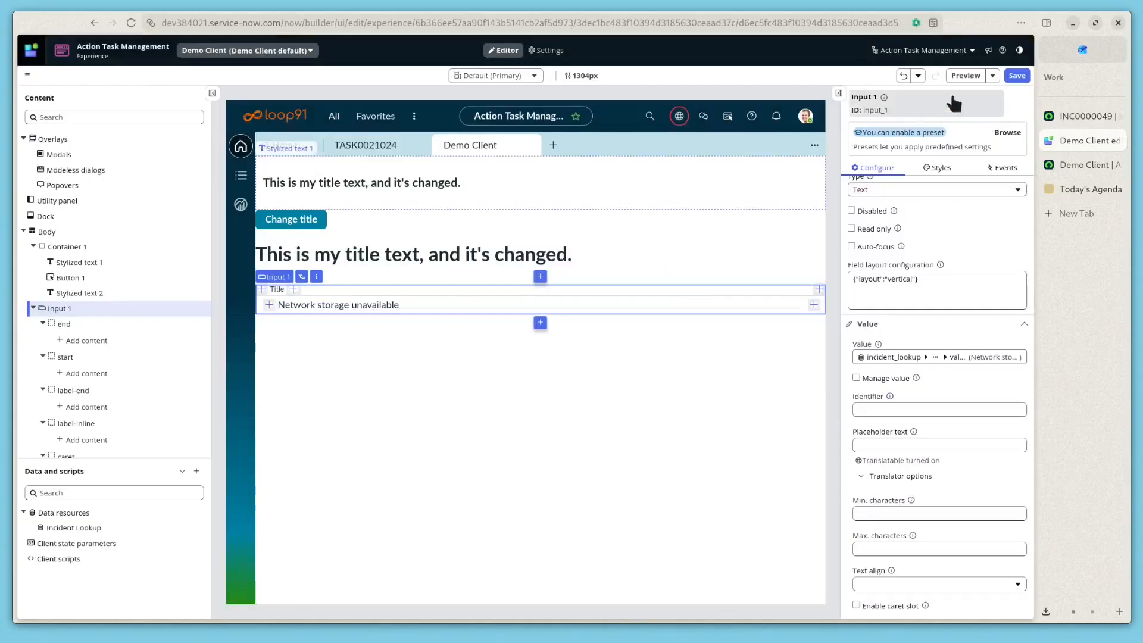
Step: Save the page and check the Title input in the reloaded Demo Client preview, closing the preview when done
click(1014, 77)
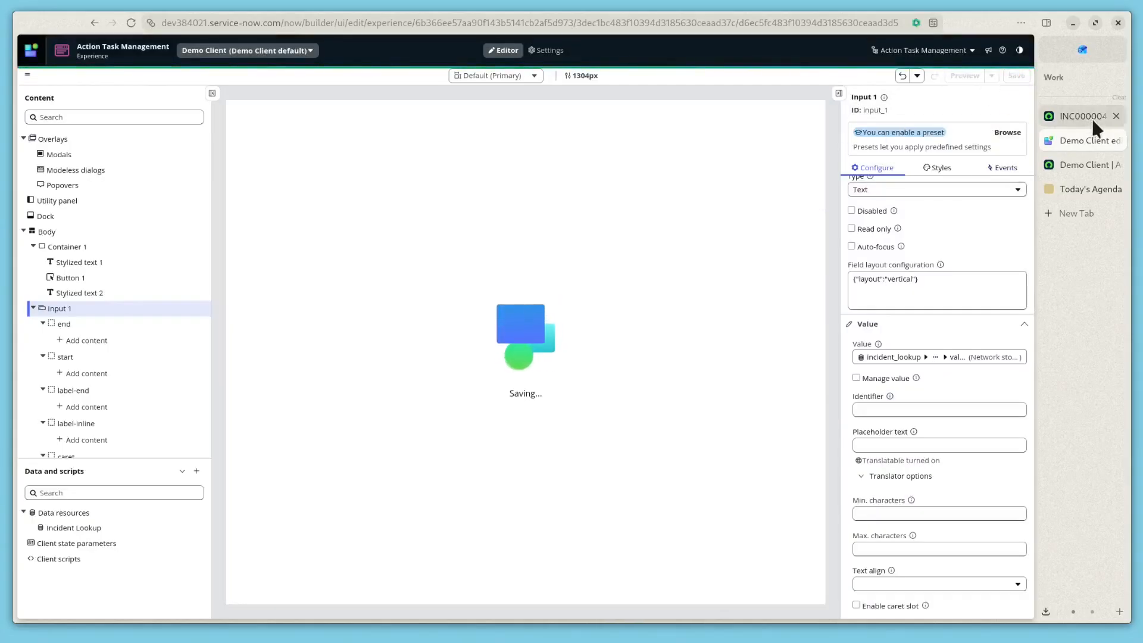
click(1081, 167)
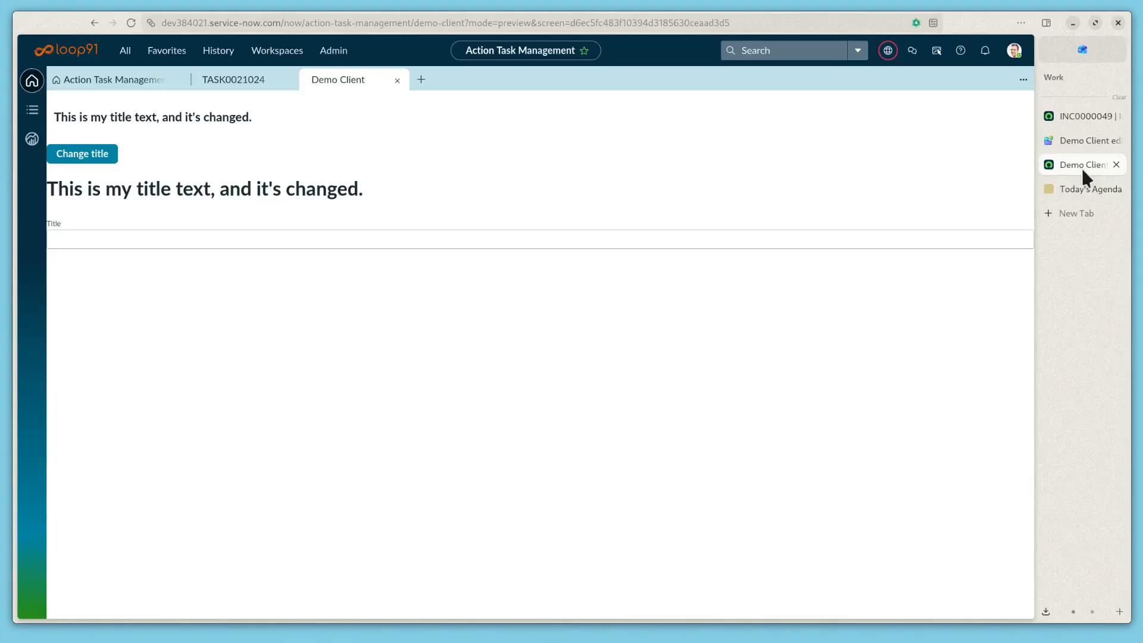
click(135, 27)
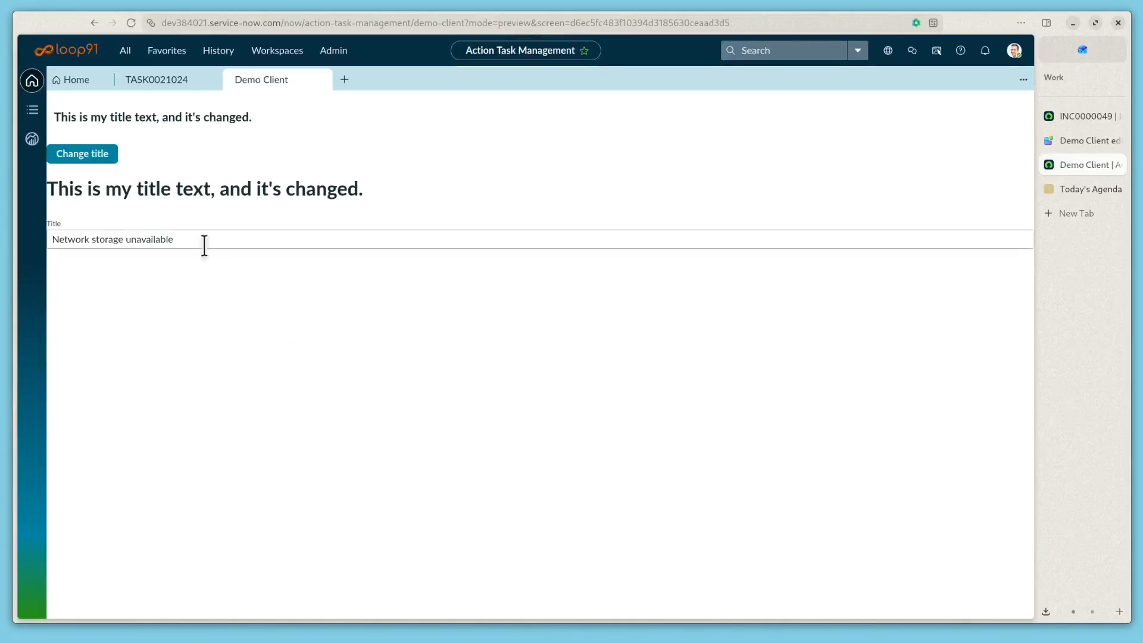
click(203, 238)
key(ctrl+a)
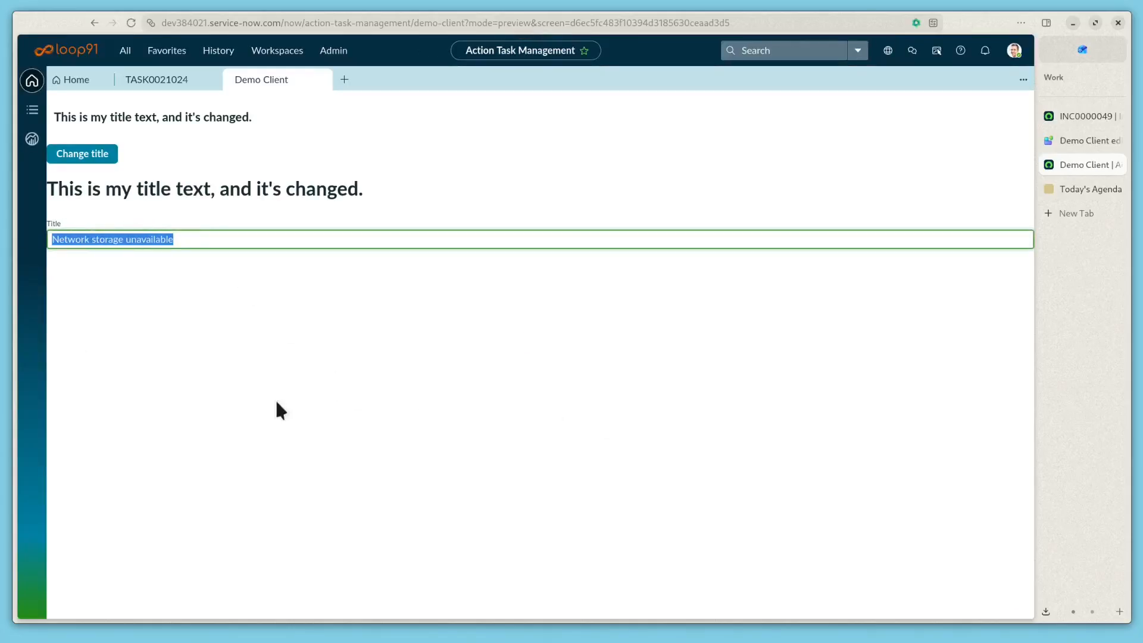
key(ctrl+w)
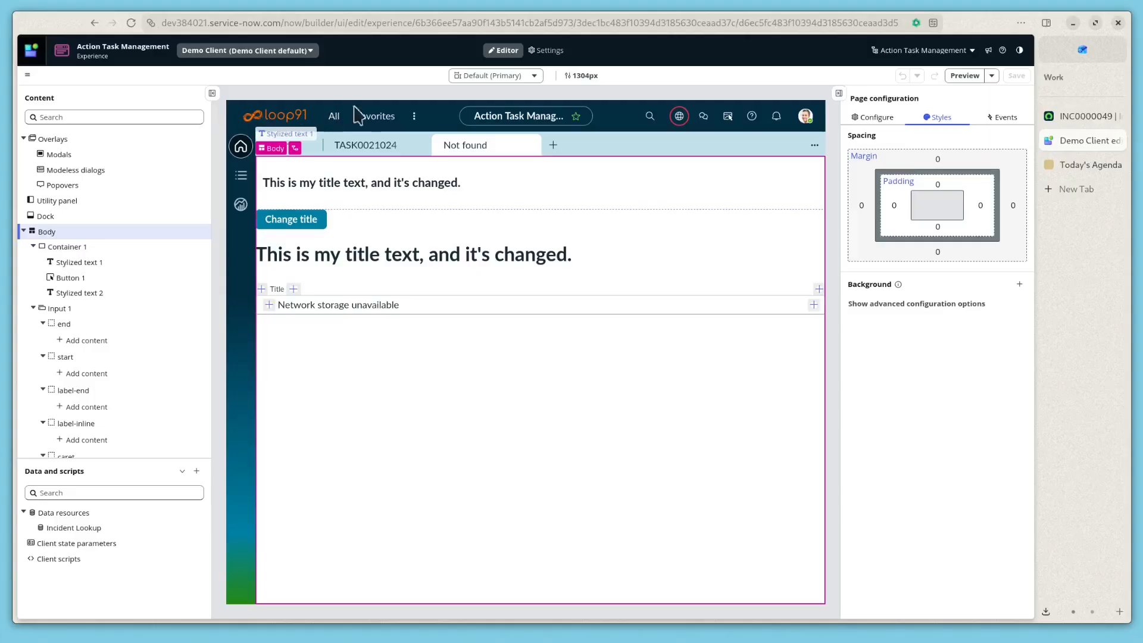
Step: Add a required URL parameter named incident in the Demo Client page's general settings
click(546, 50)
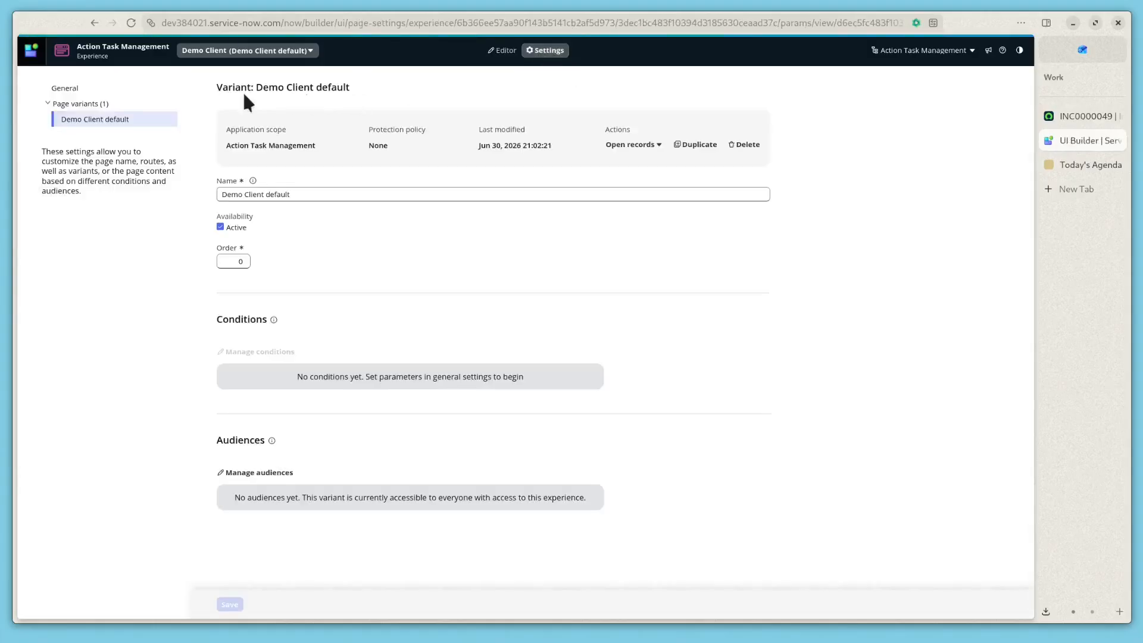
click(77, 88)
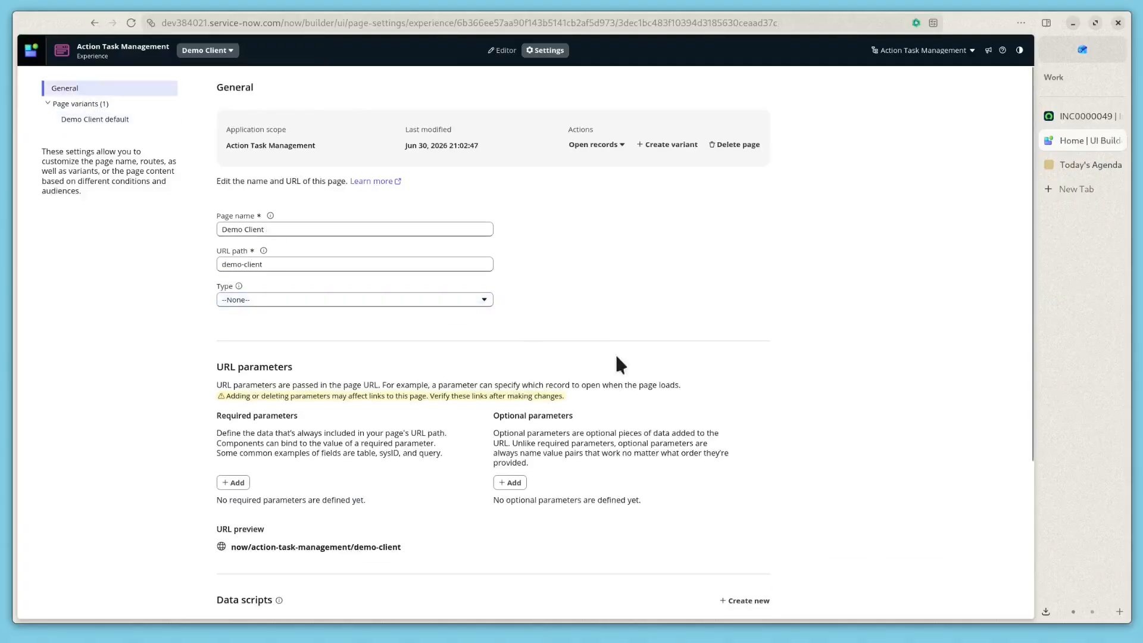
scroll(616, 353, down, 1)
drag(221, 301, 292, 302)
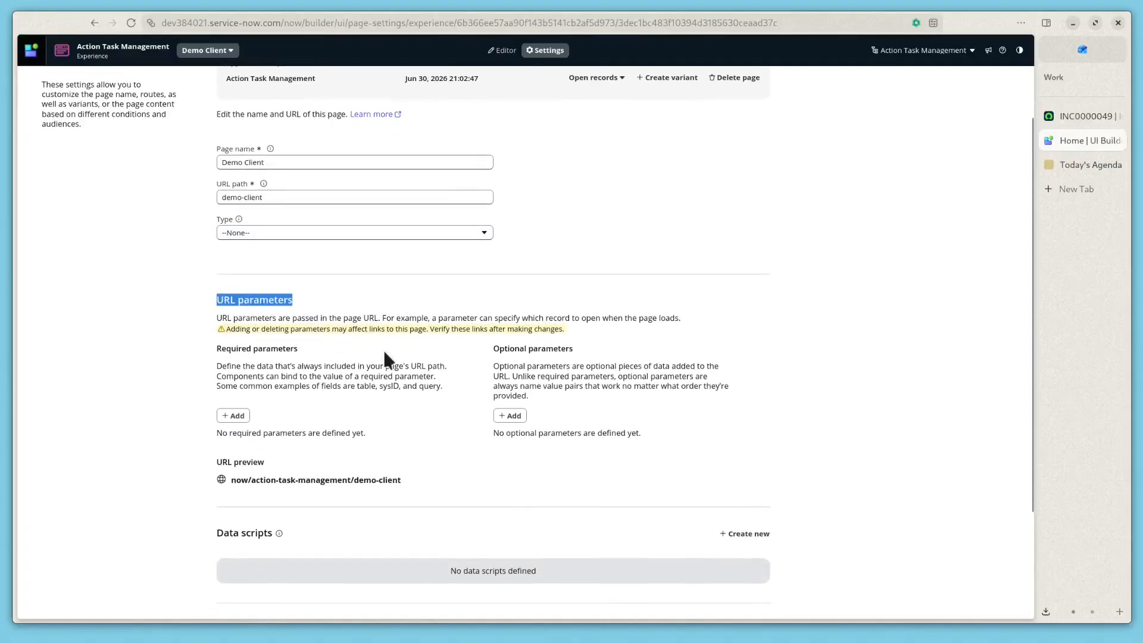
click(234, 415)
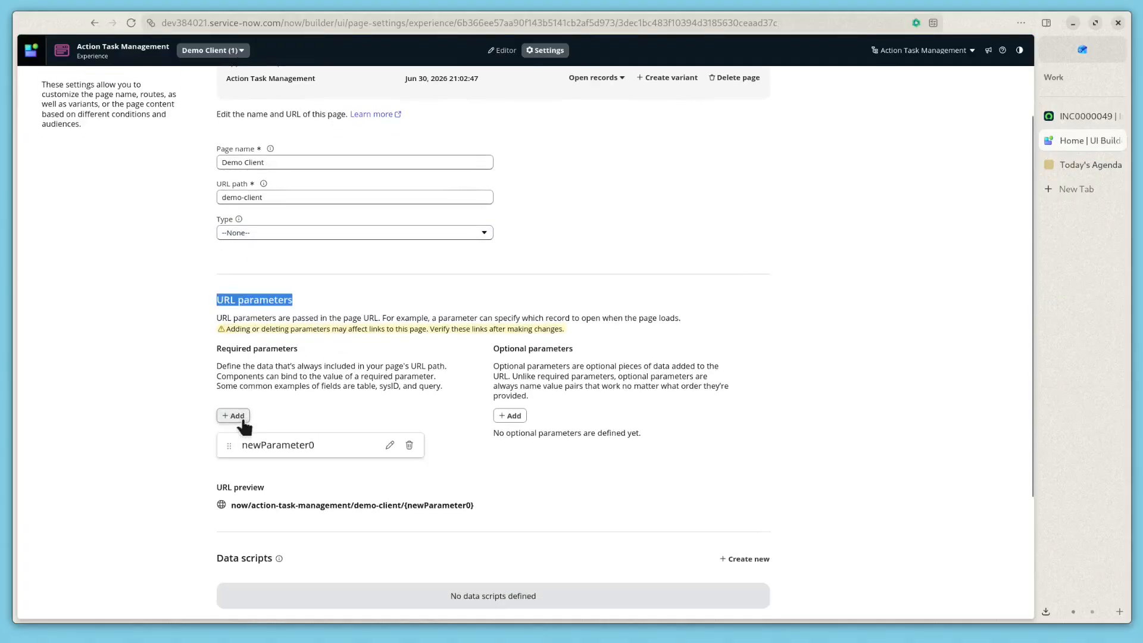
click(390, 445)
text(incident)
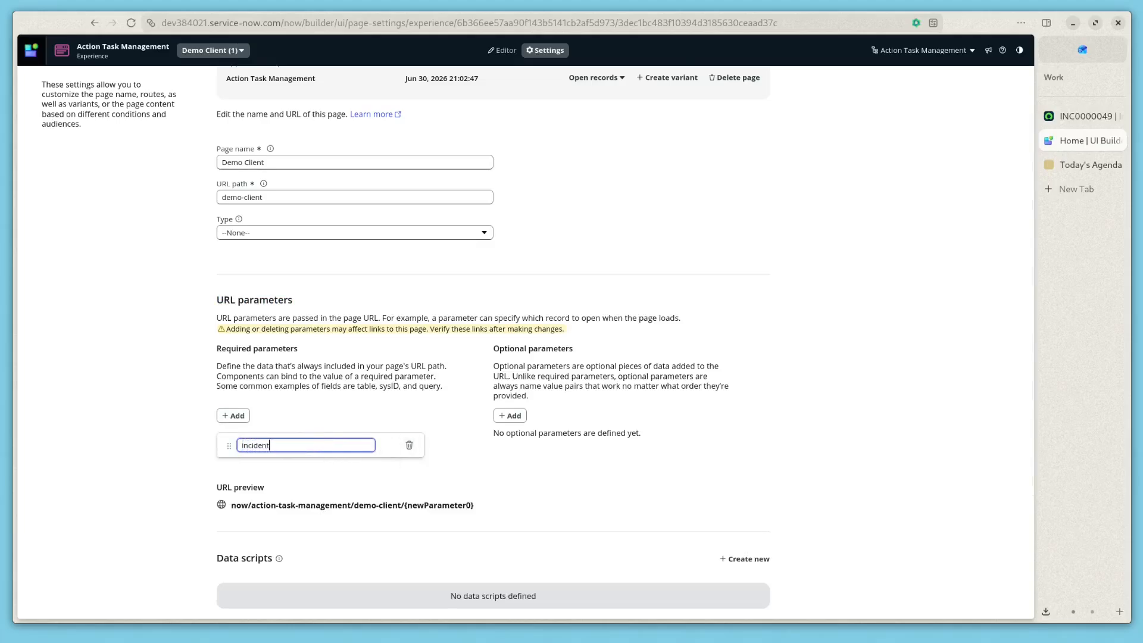
click(534, 463)
Step: Save the page settings, accept syncing the page parameters to the variants, and return to the page editor
scroll(533, 464, down, 3)
click(229, 604)
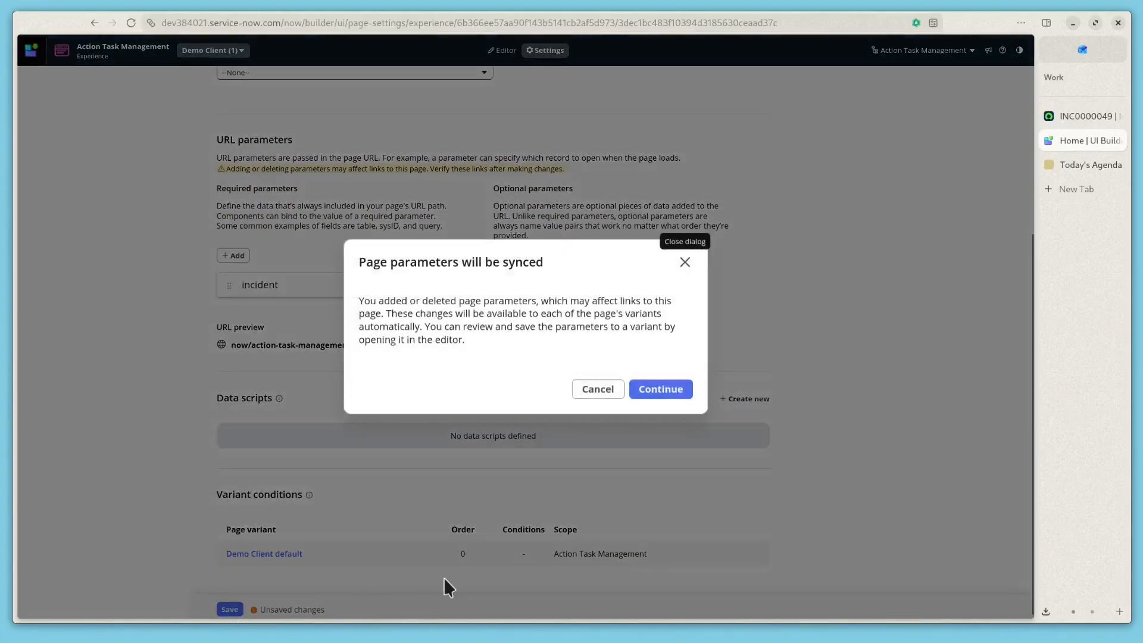
click(658, 388)
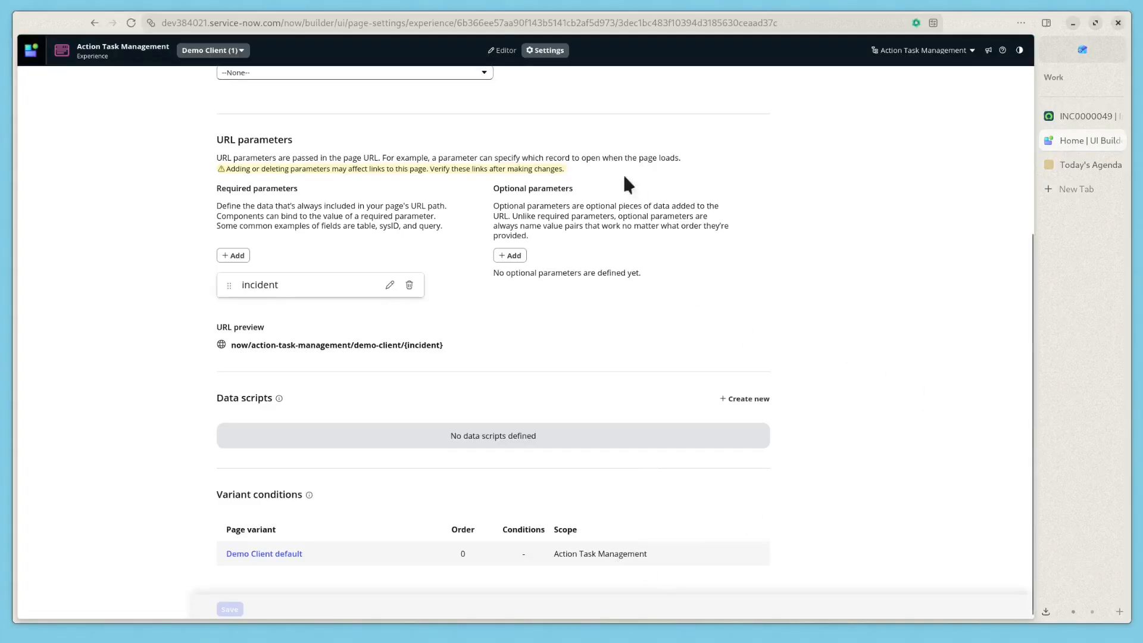
click(504, 50)
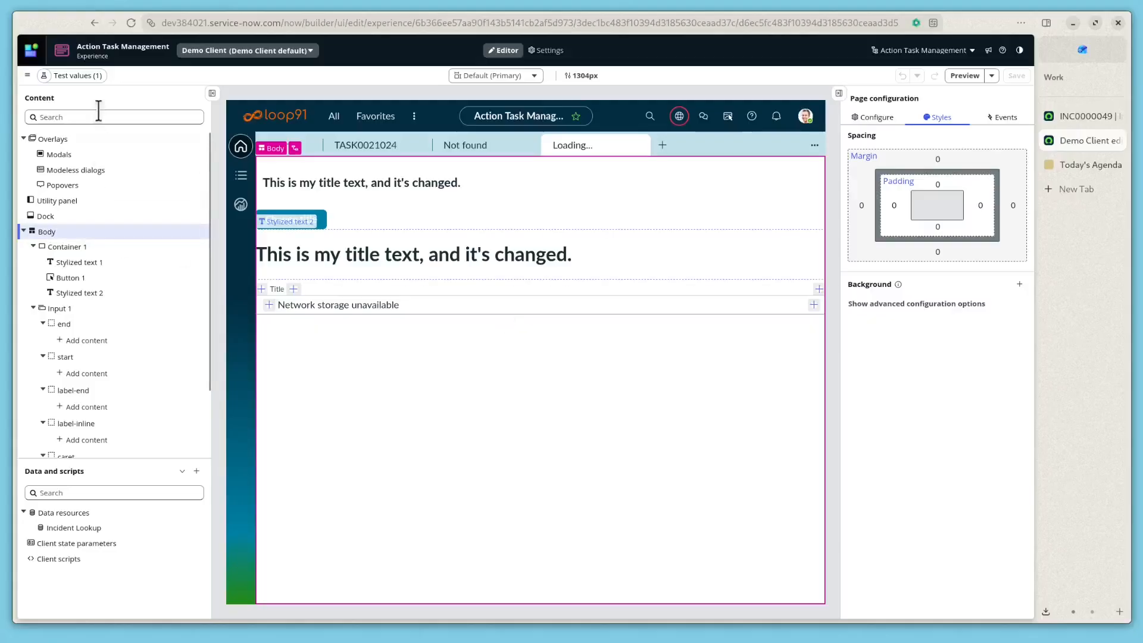
Step: Check the test value of the page's incident URL parameter and close the dialog without changes
mouse_move(62, 80)
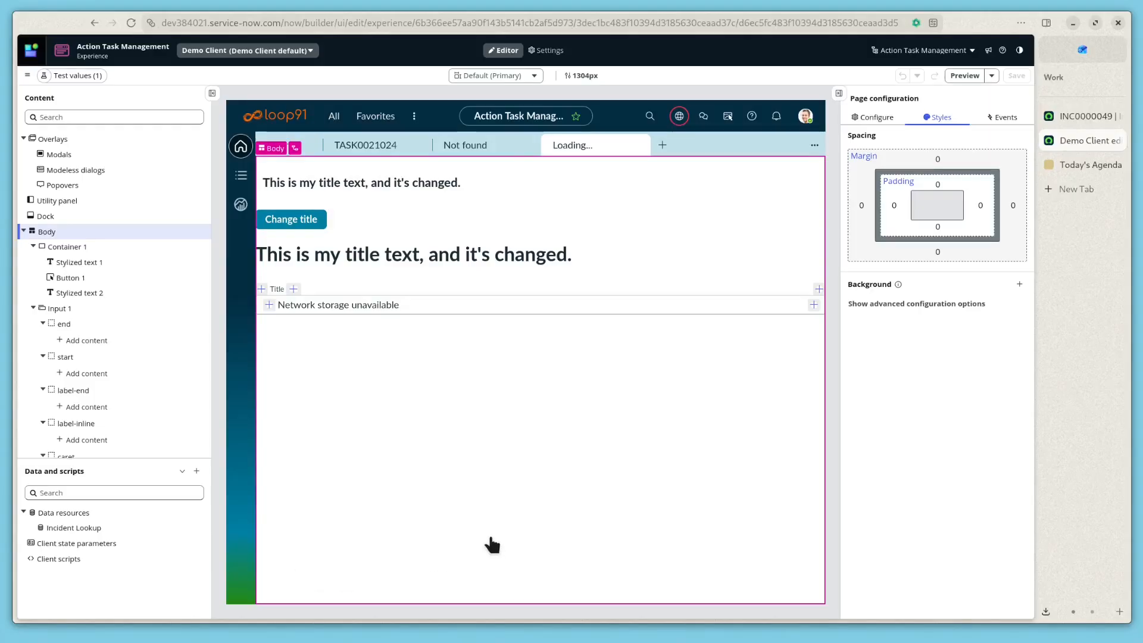
click(78, 76)
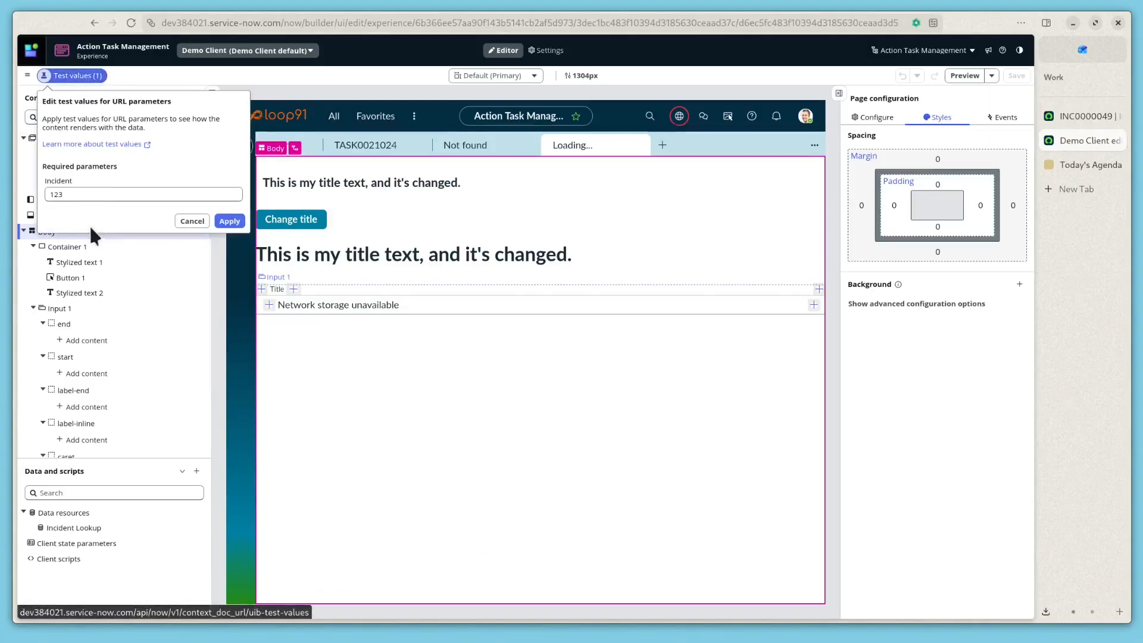
click(193, 225)
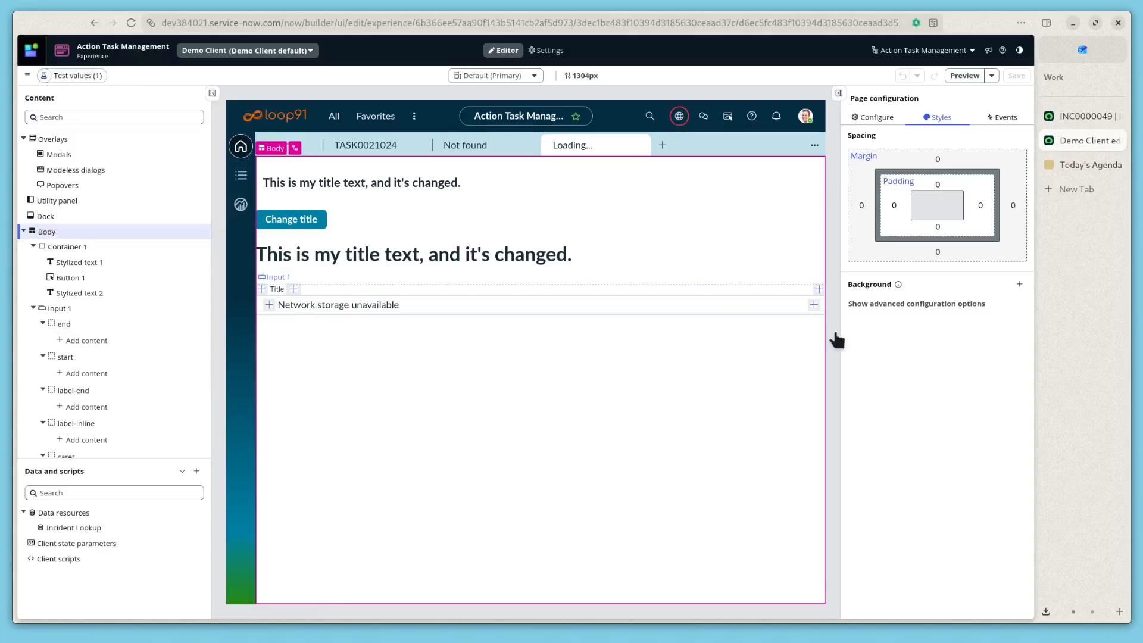
Step: Switch to the INC0000049 incident record and copy its sys_id
click(1056, 116)
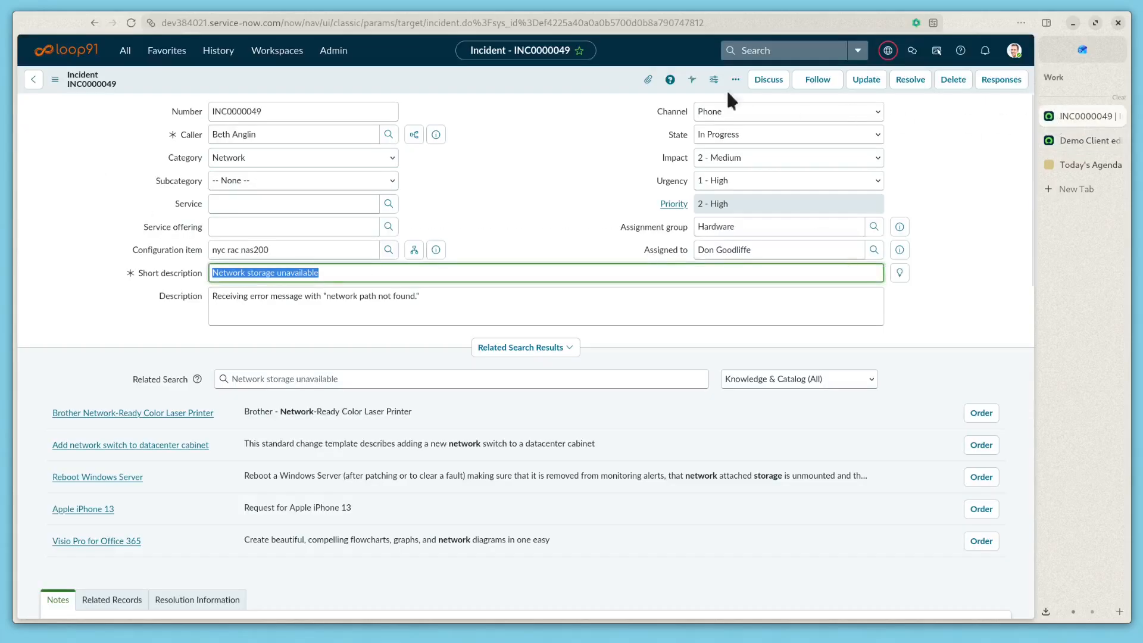
right_click(428, 71)
click(470, 310)
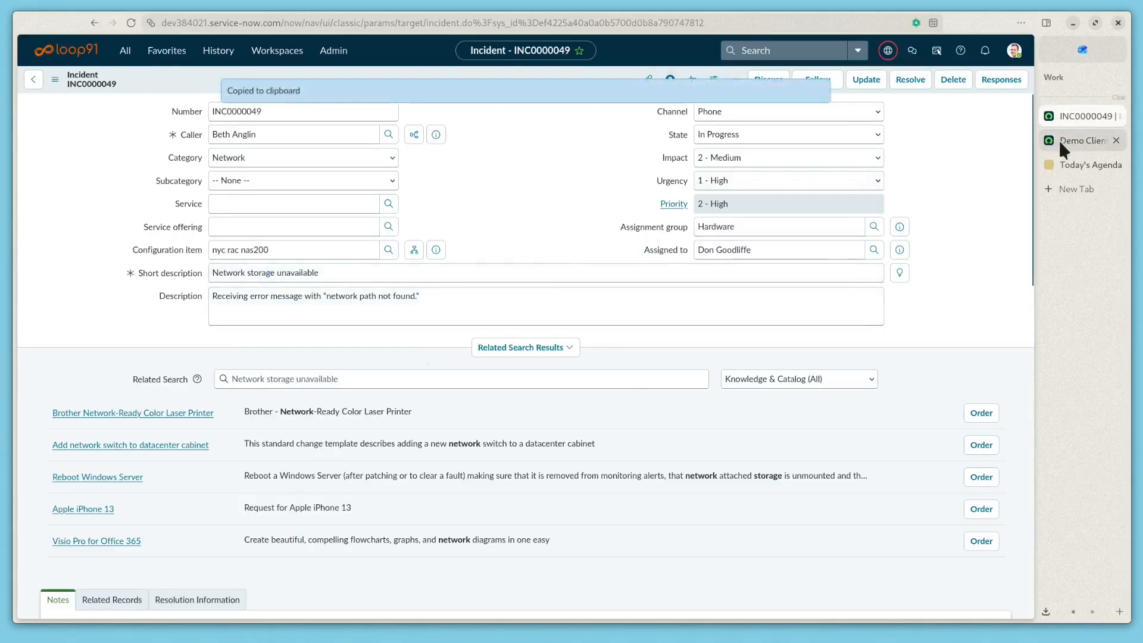
Step: Return to the Demo Client page editor and apply the copied sys_id as the Incident parameter's test value
click(1079, 141)
click(72, 75)
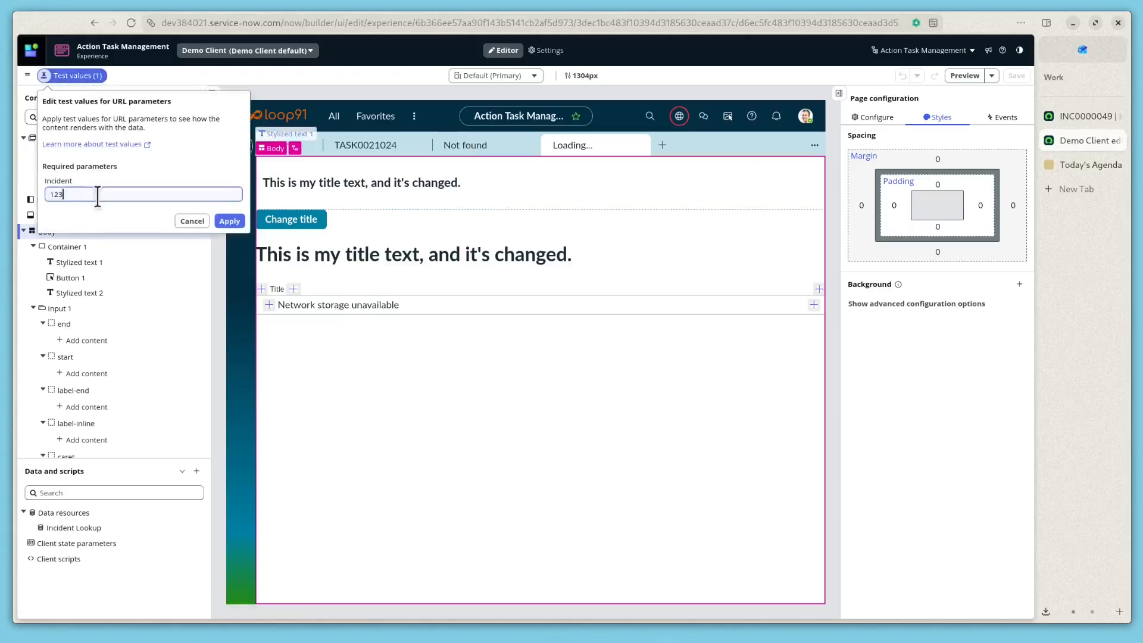
double_click(116, 194)
key(ctrl+v)
click(229, 221)
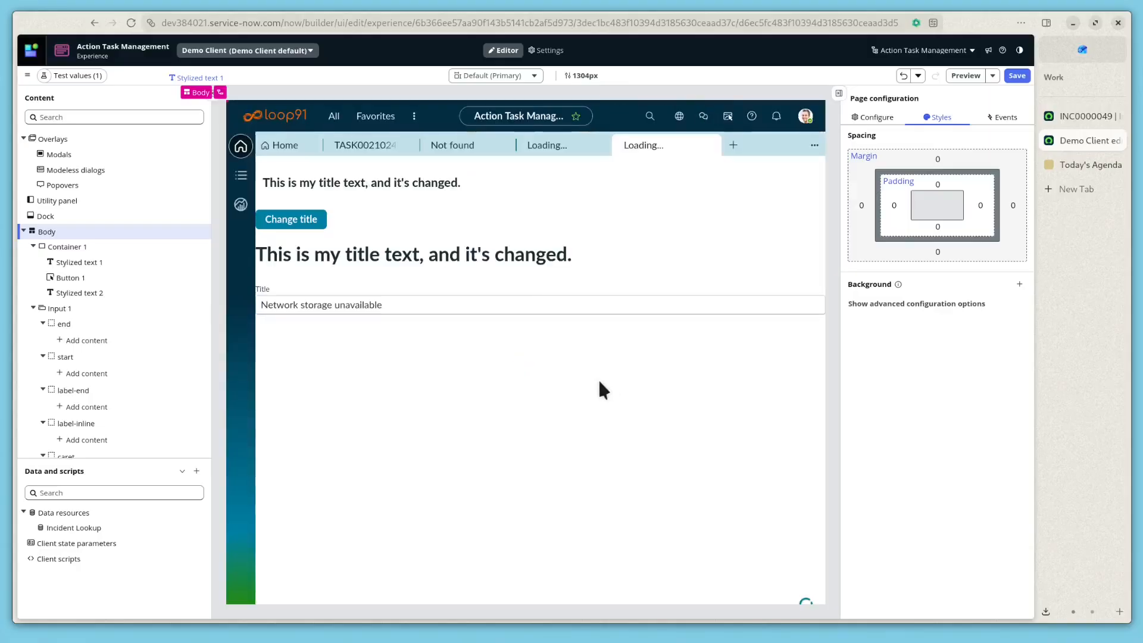
Step: Open the Incident Lookup data resource and clear its fixed Record value
click(92, 527)
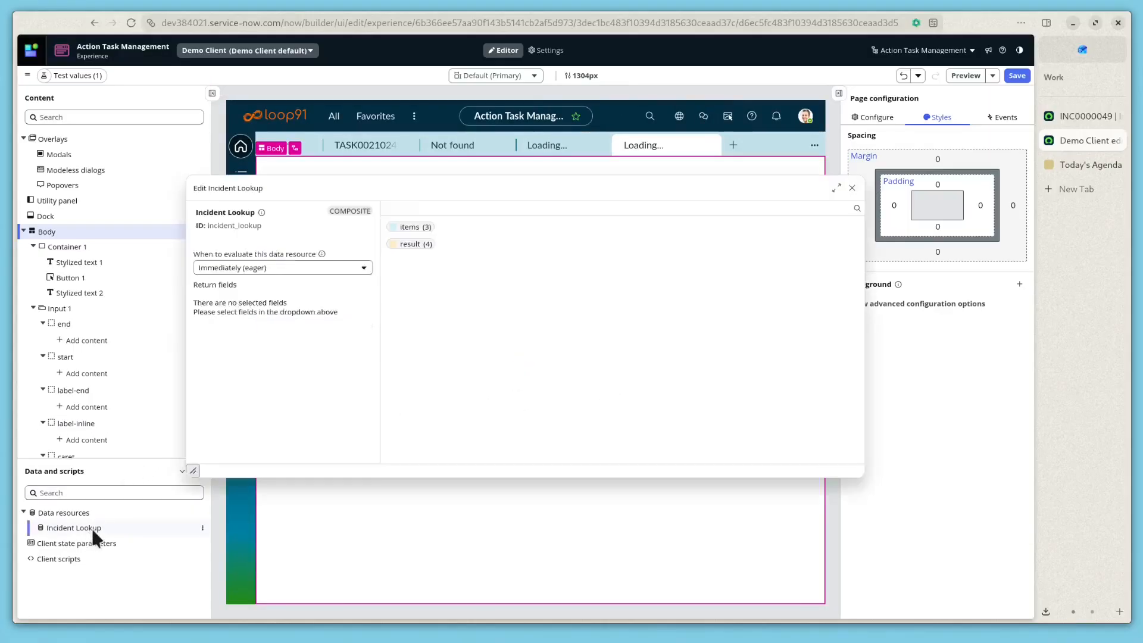
click(264, 356)
drag(264, 356, 147, 355)
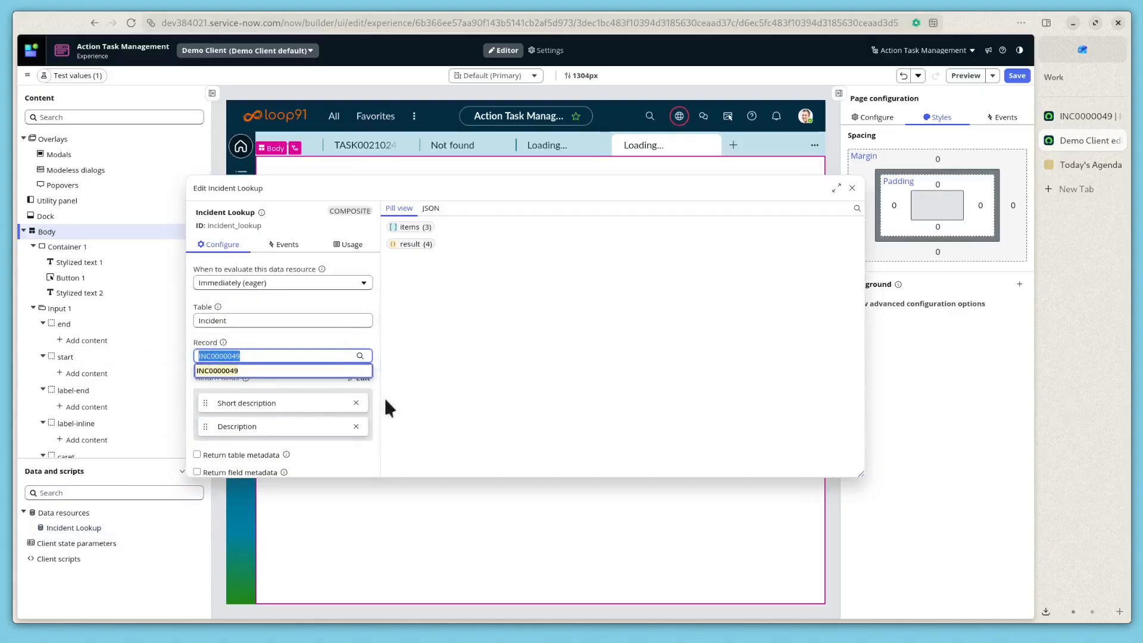
key(BackSpace)
click(398, 358)
Step: Bind the Incident Lookup's Record to the page property props > incident and apply the binding
mouse_move(334, 356)
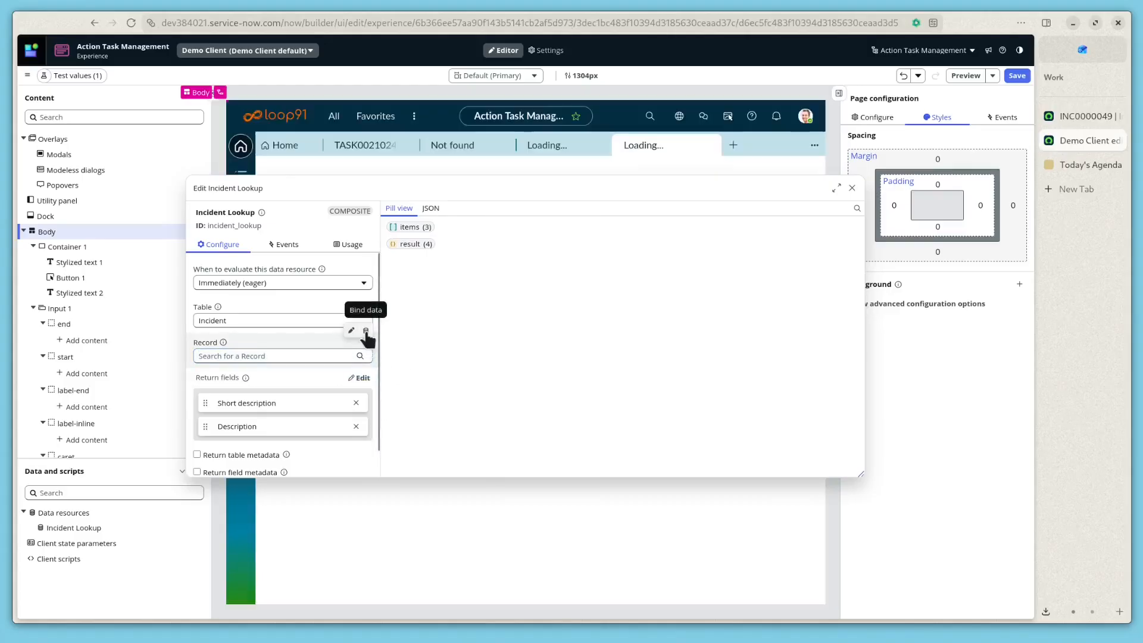
click(366, 330)
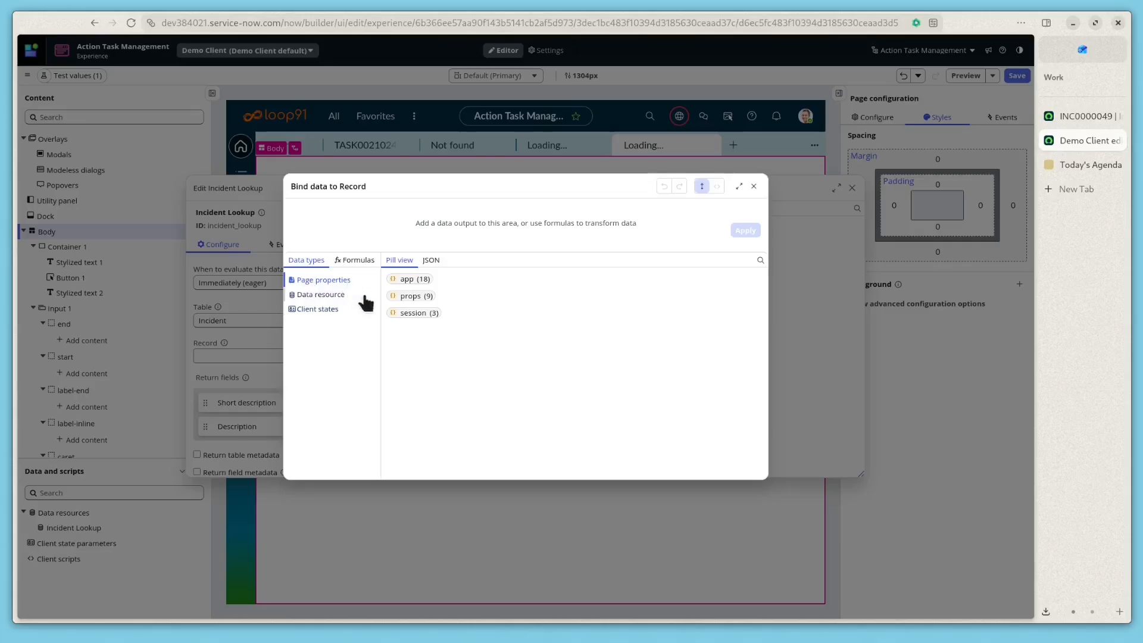
click(406, 296)
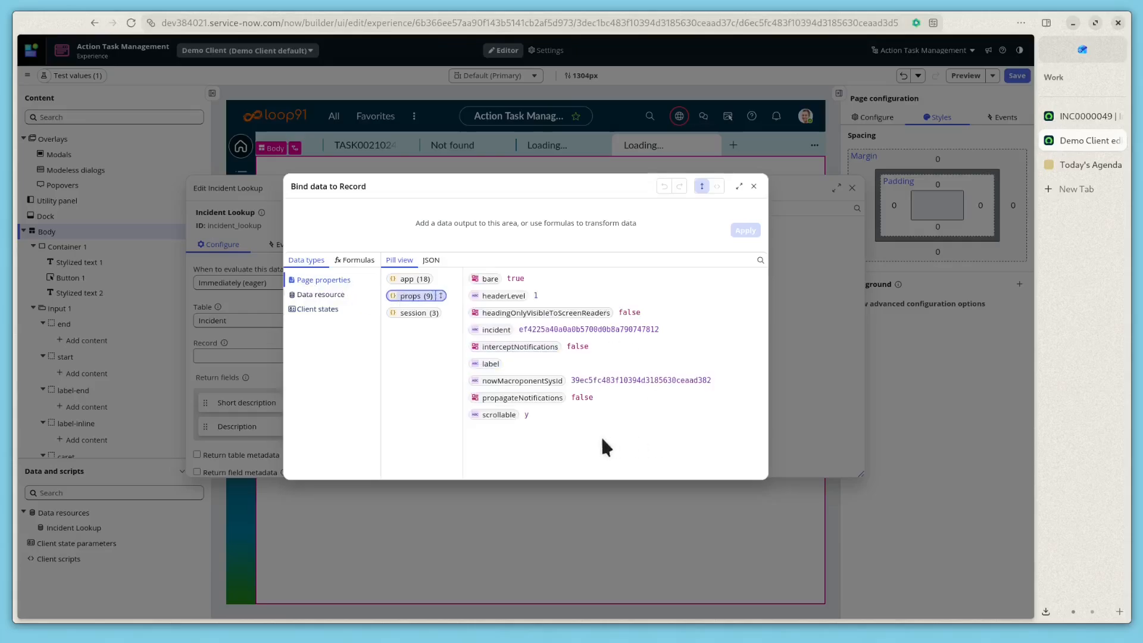
click(518, 329)
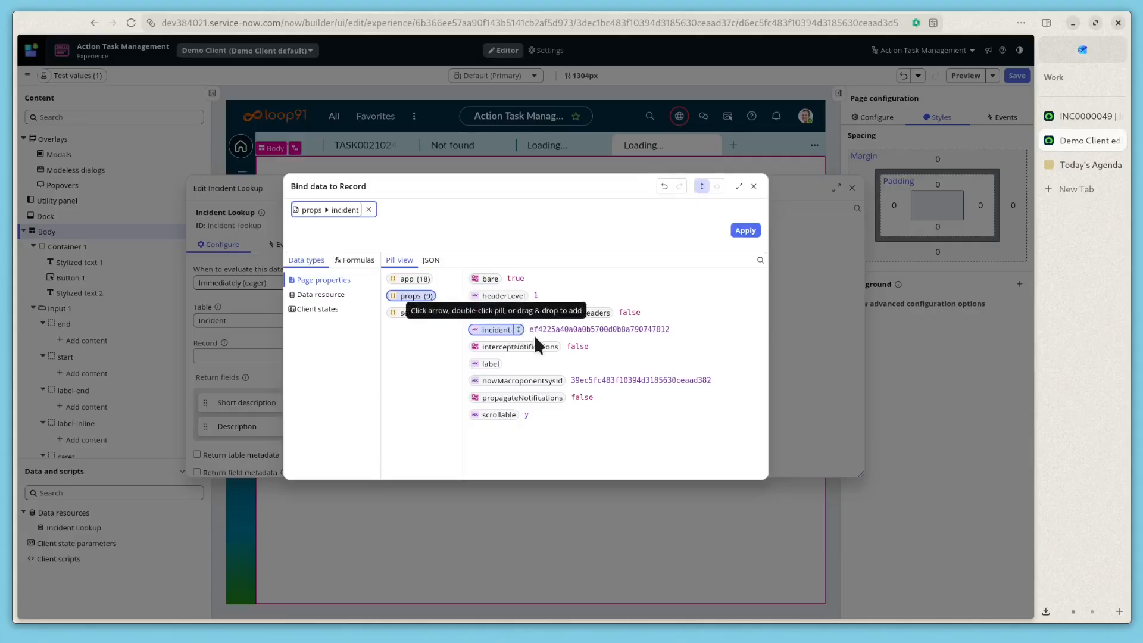
click(741, 231)
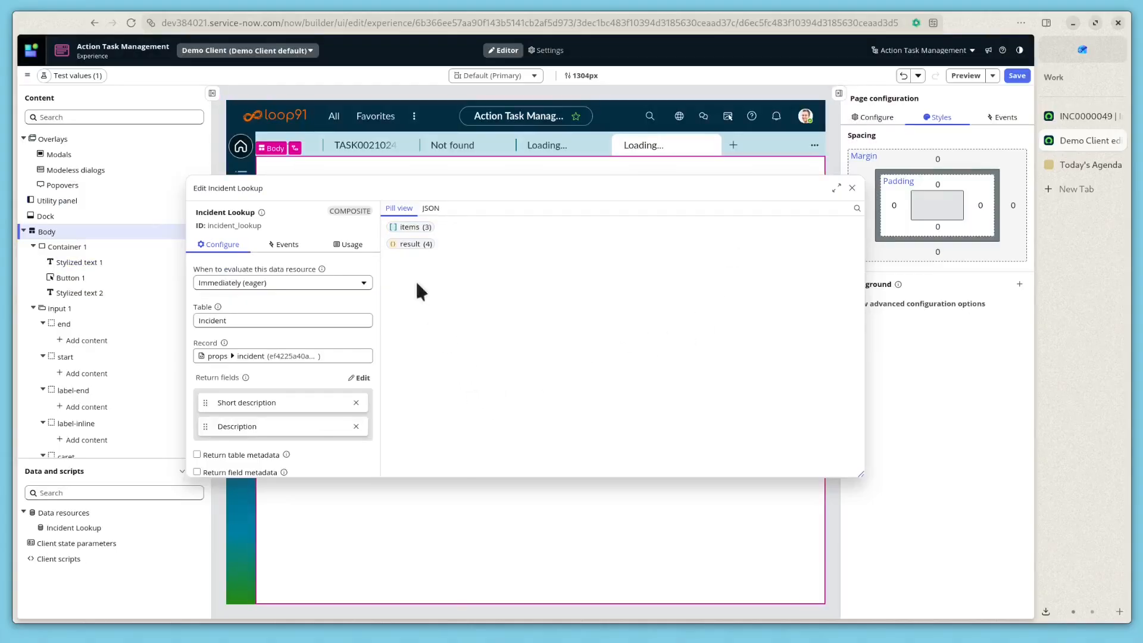
Step: Examine the number values in the Incident Lookup's result output and close the data resource dialog
click(414, 250)
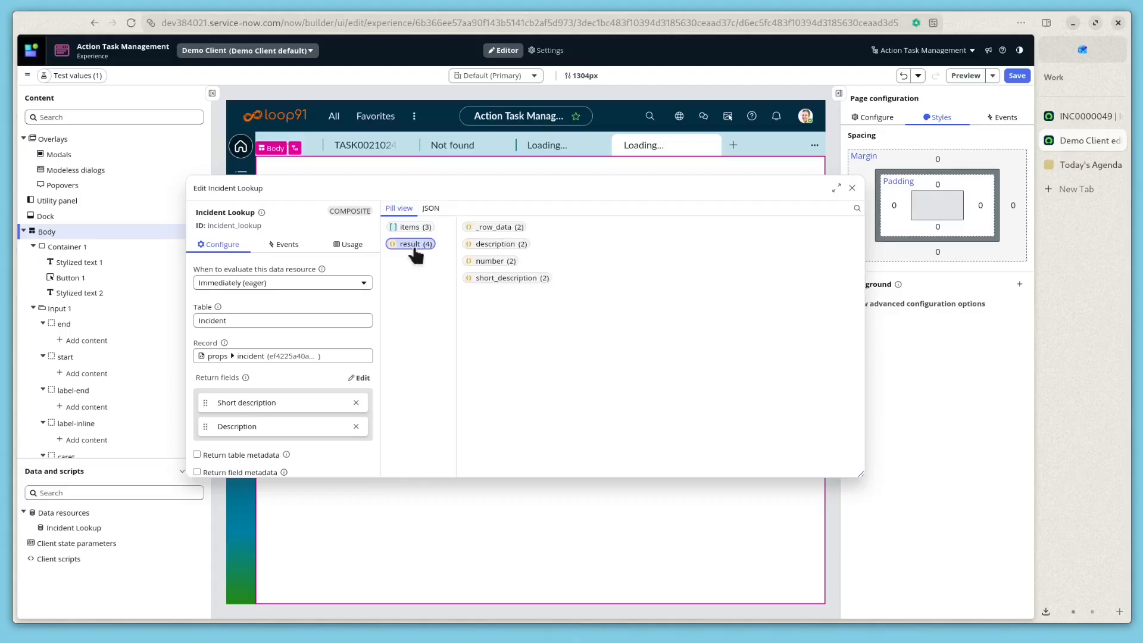
click(490, 261)
click(613, 227)
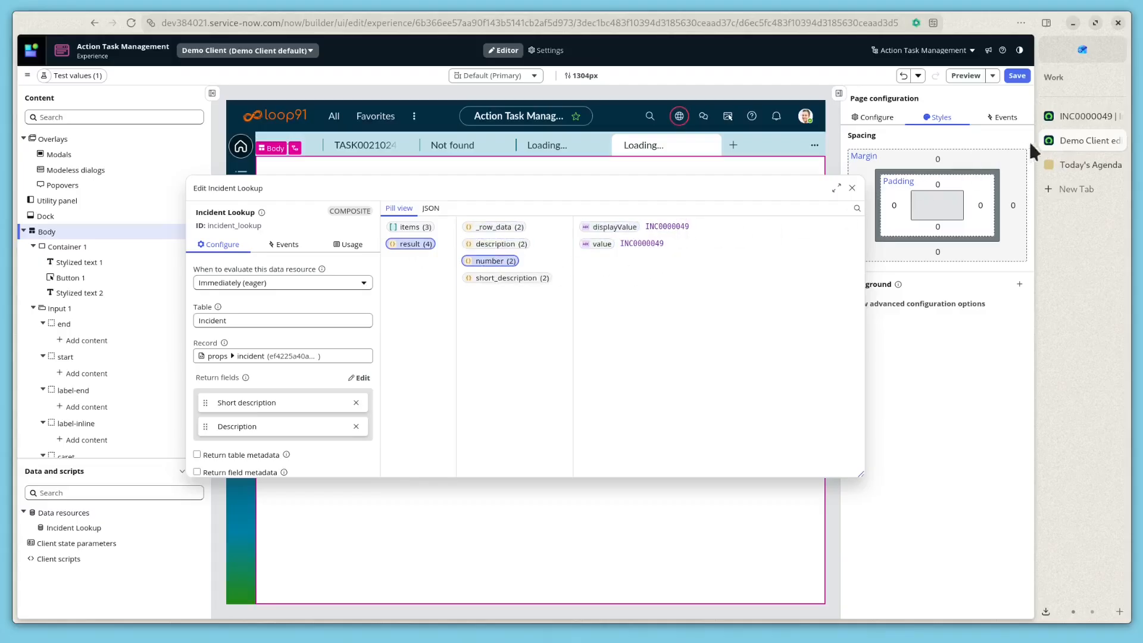
click(852, 188)
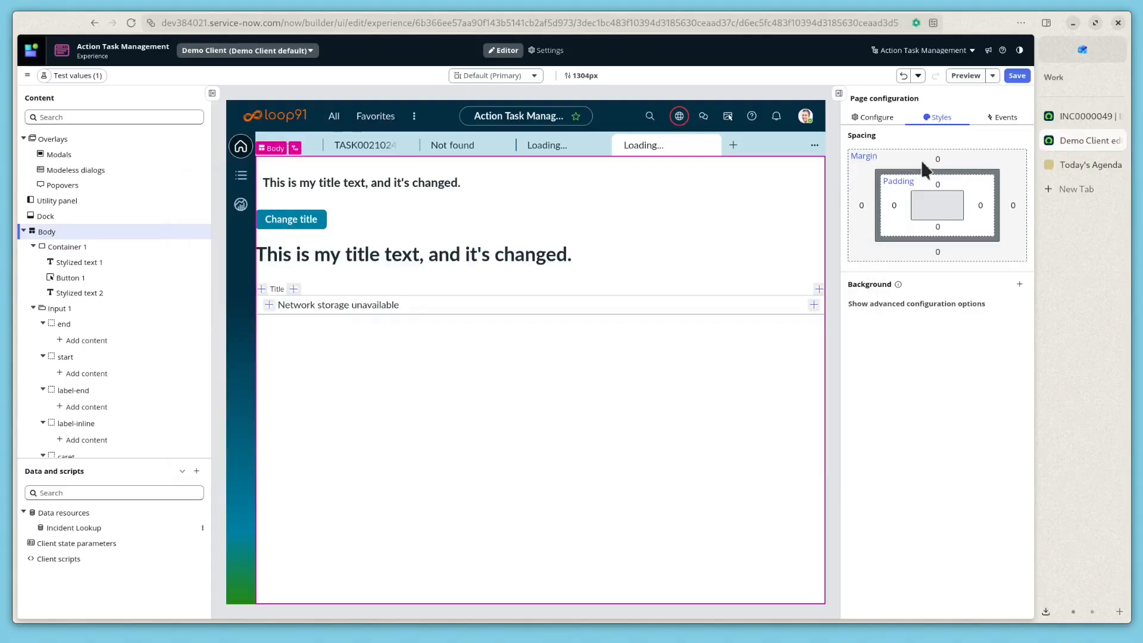
Step: Save the page and open its URL path to check the Title input and the sys_id in the address
click(1016, 75)
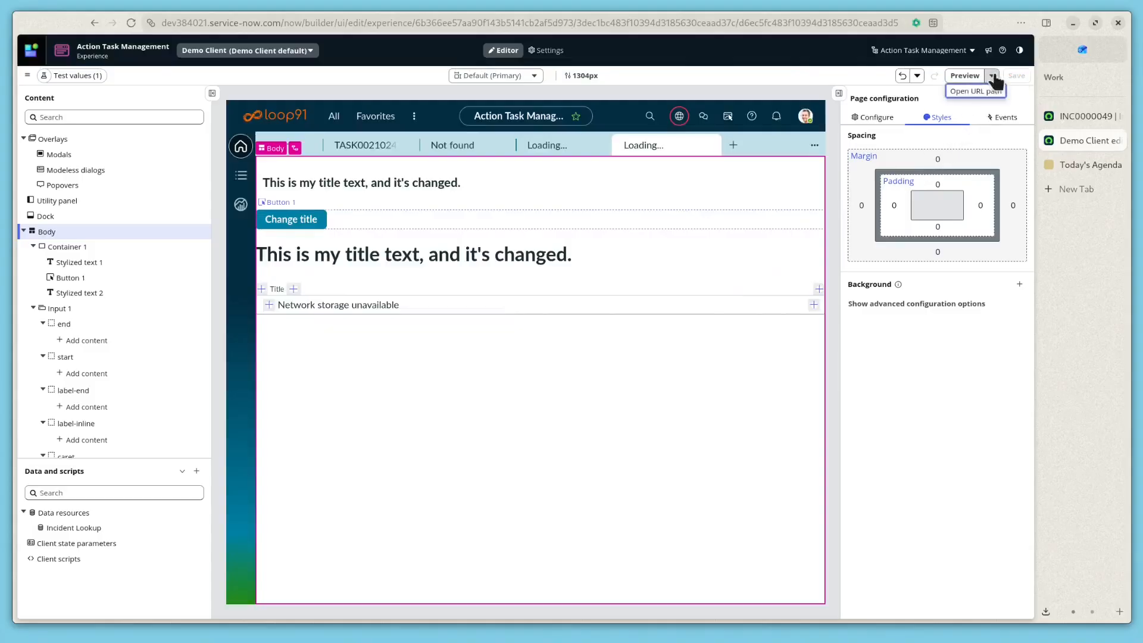
click(977, 90)
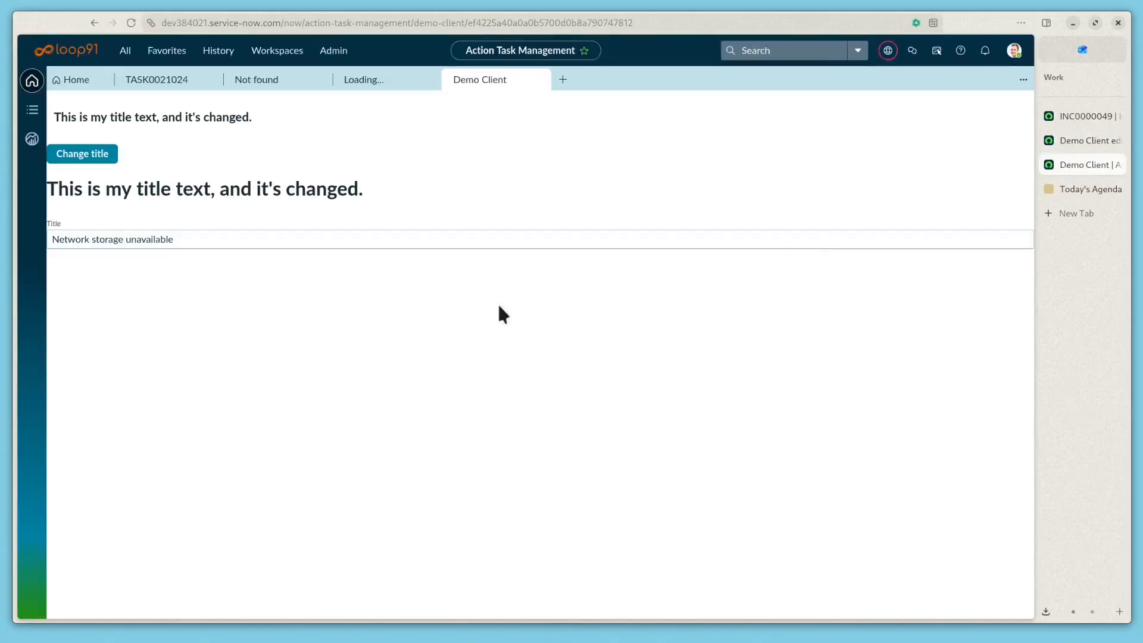
drag(478, 22, 676, 24)
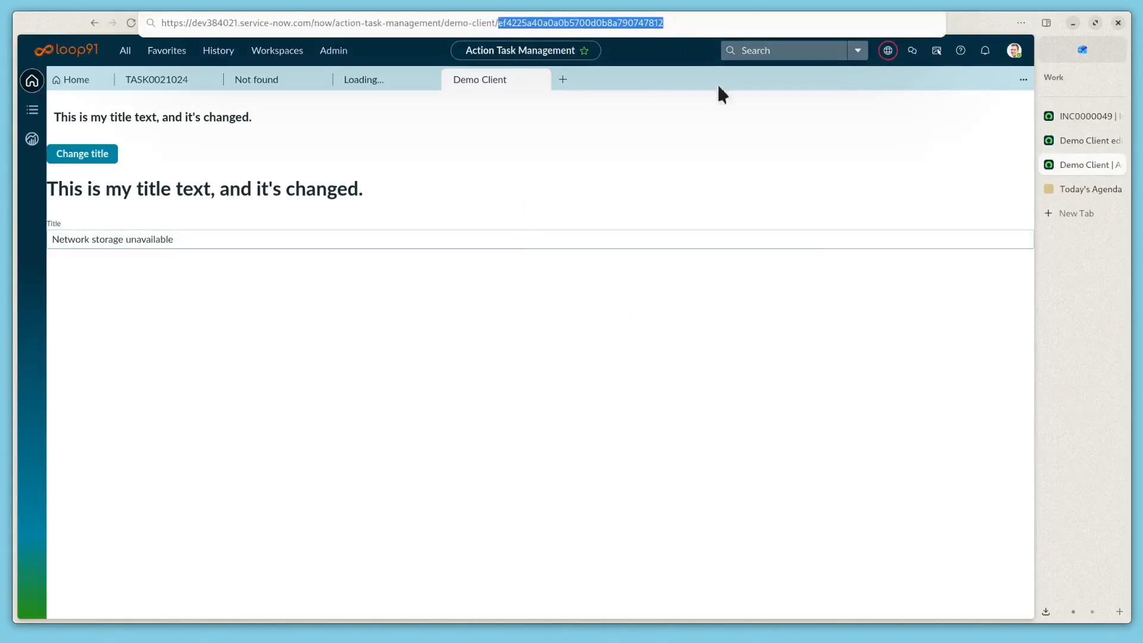
click(804, 346)
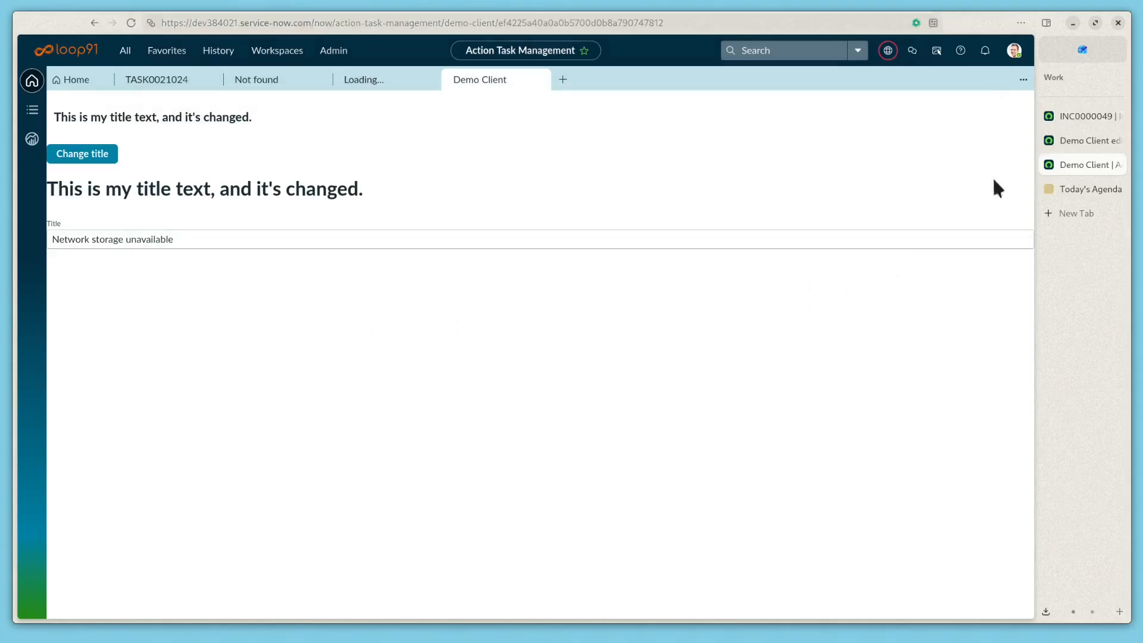
Step: Switch to the incident record page and open a random incident with the slash command /incident -r
click(1076, 116)
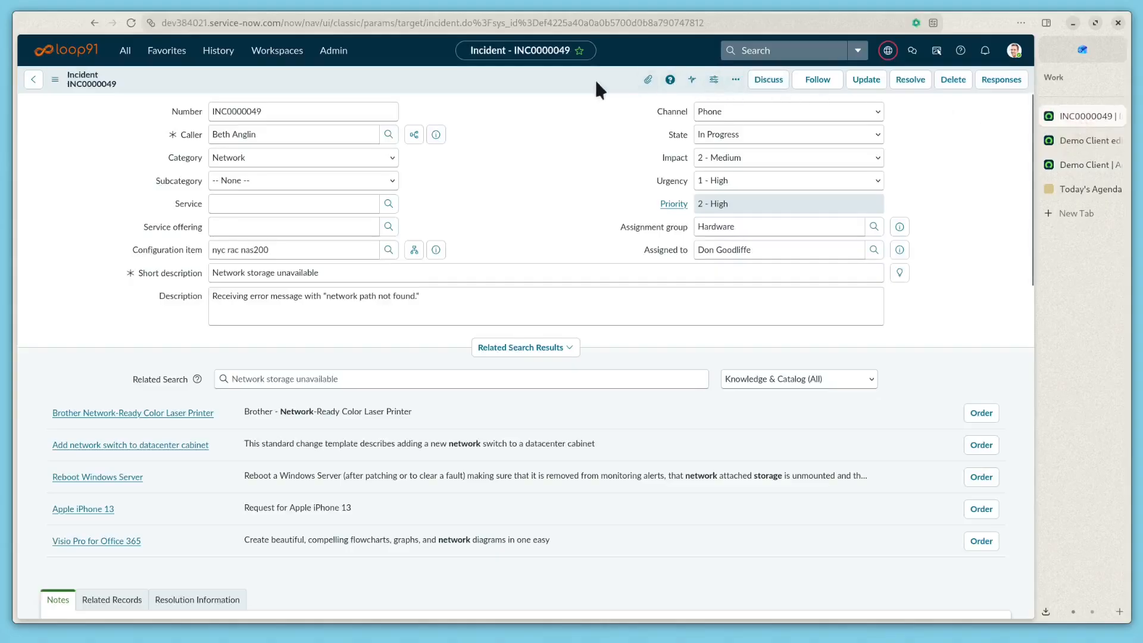
text(/incien)
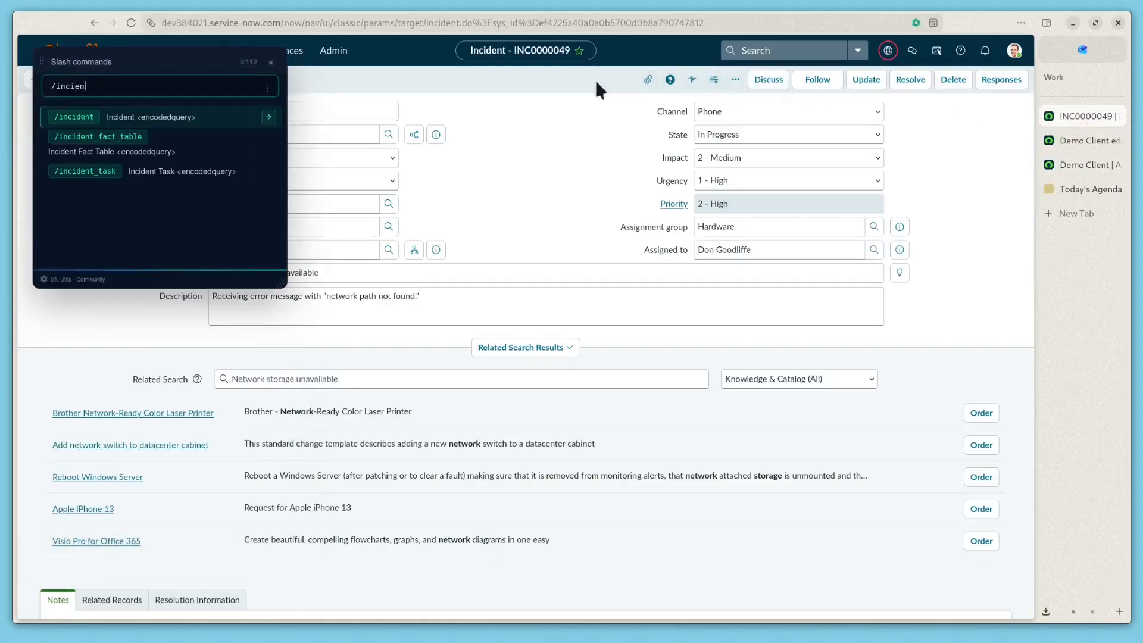
key(Tab)
text(-)
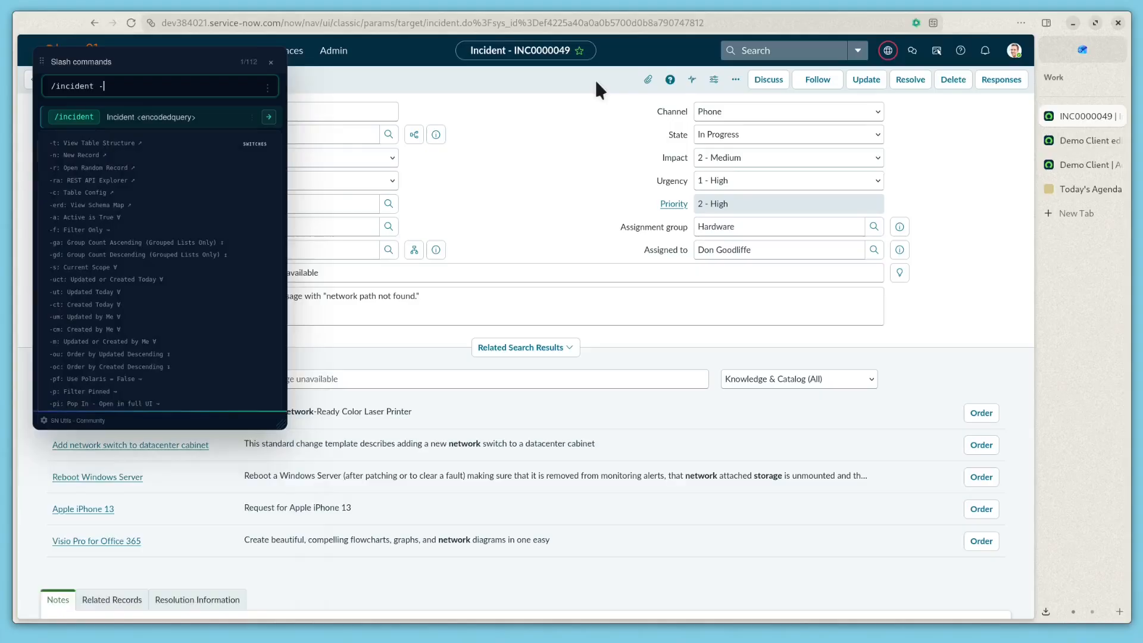
text(r)
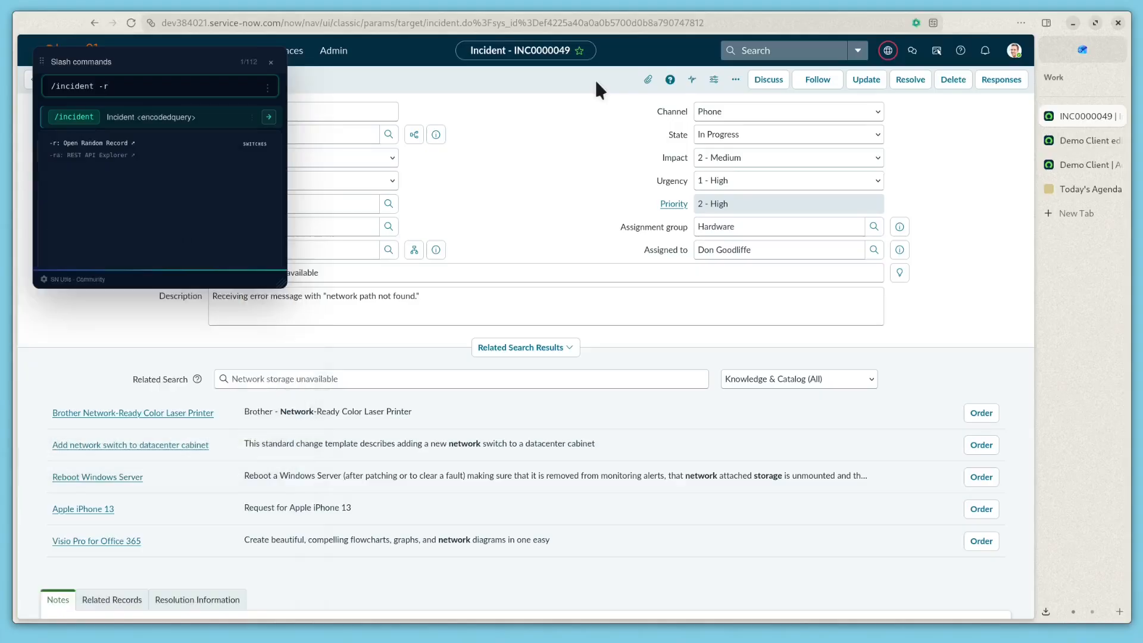
key(Return)
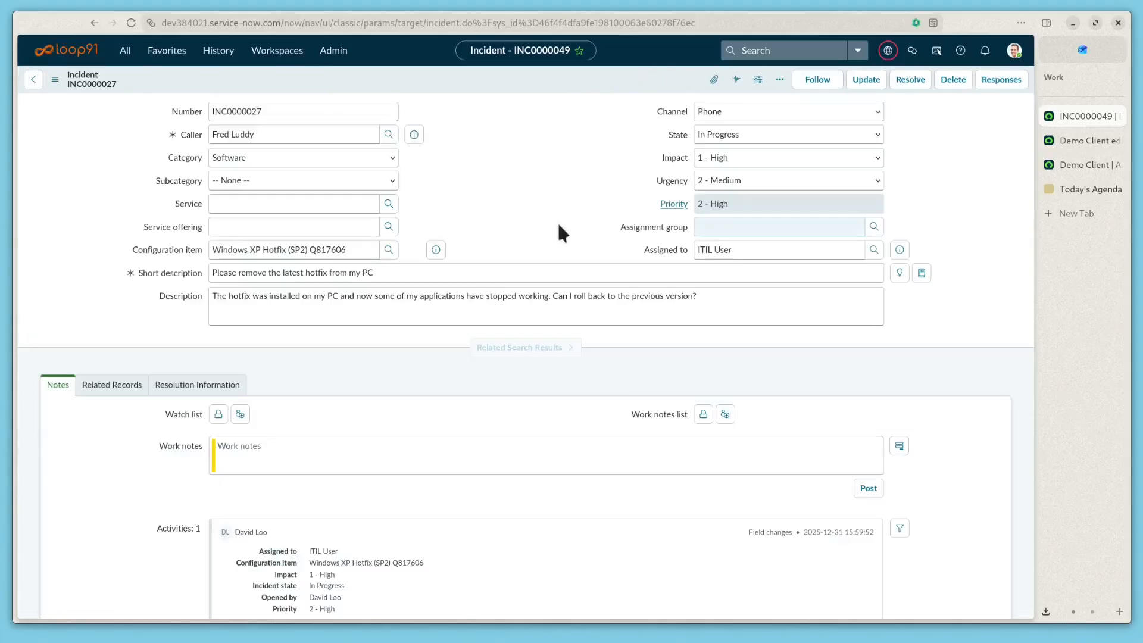
Step: Copy the sys_id of the randomly opened incident record
click(480, 180)
right_click(478, 81)
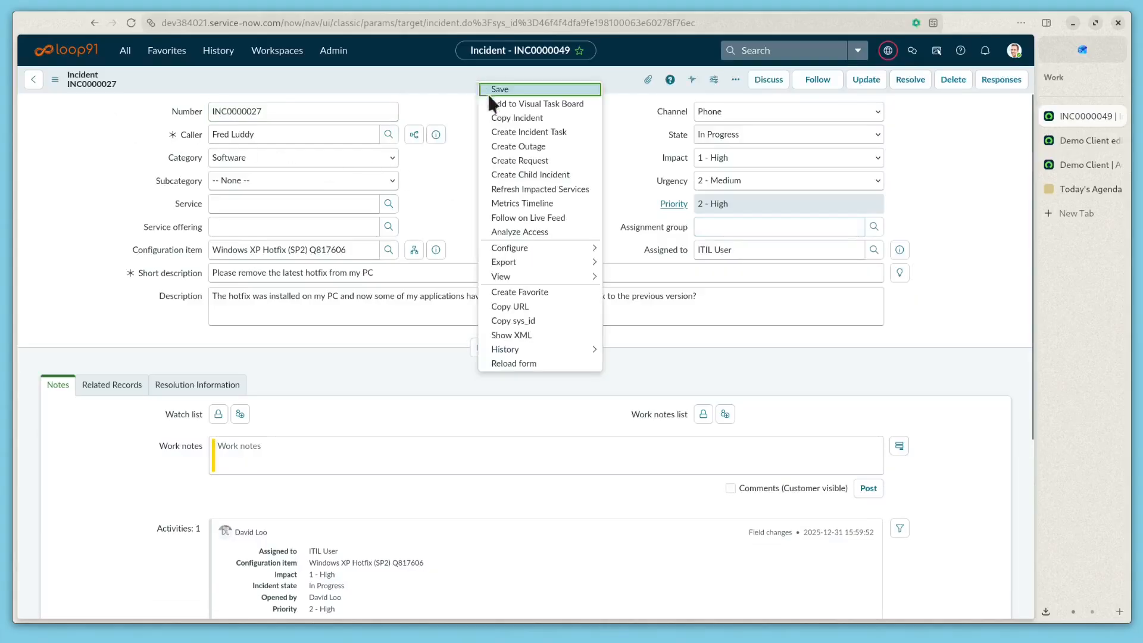
click(509, 319)
Step: Load the Demo Client live page with the copied sys_id replacing the one at the end of its URL
click(1065, 167)
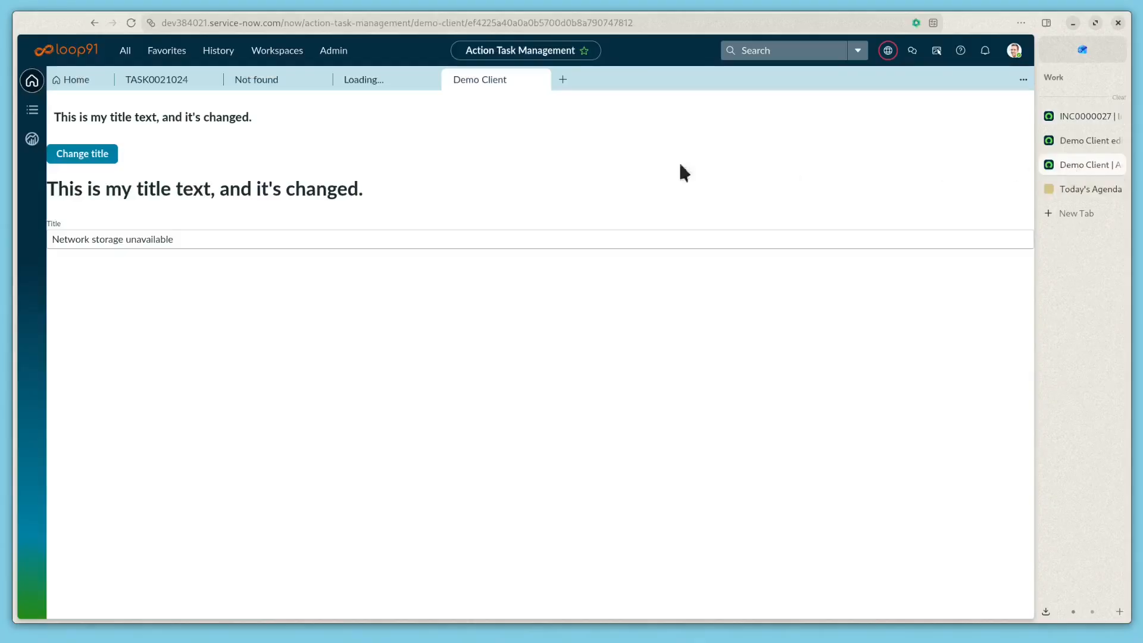
click(465, 24)
drag(466, 24, 722, 22)
key(BackSpace)
key(ctrl+v)
key(Return)
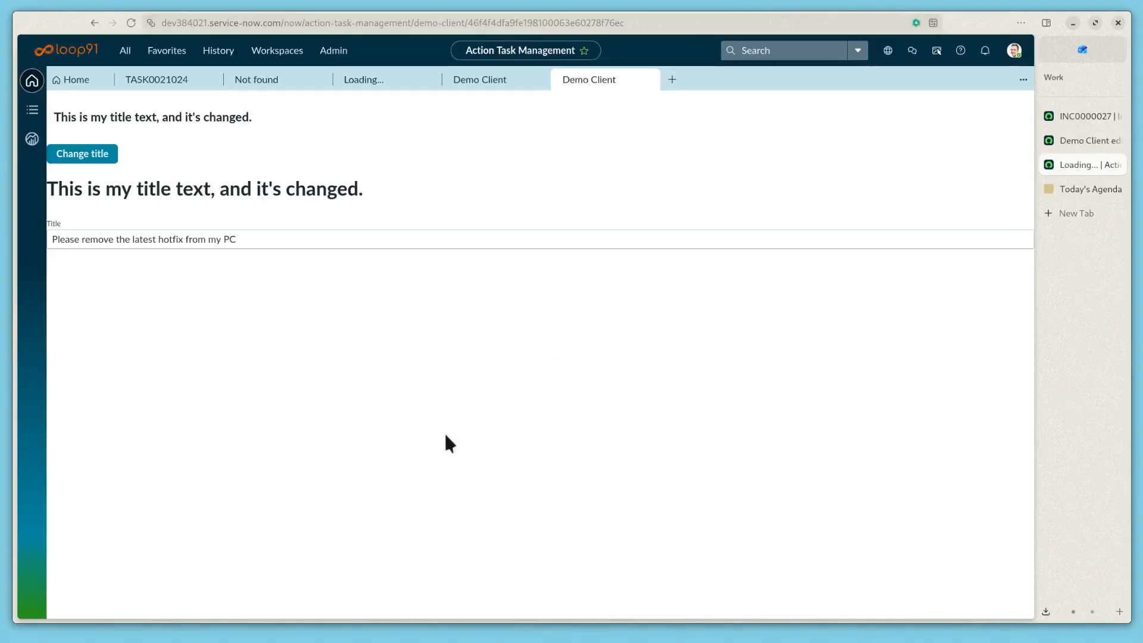
Step: Compare the Title input's text on the live page with the sys_id in the page URL
click(255, 239)
key(ctrl+a)
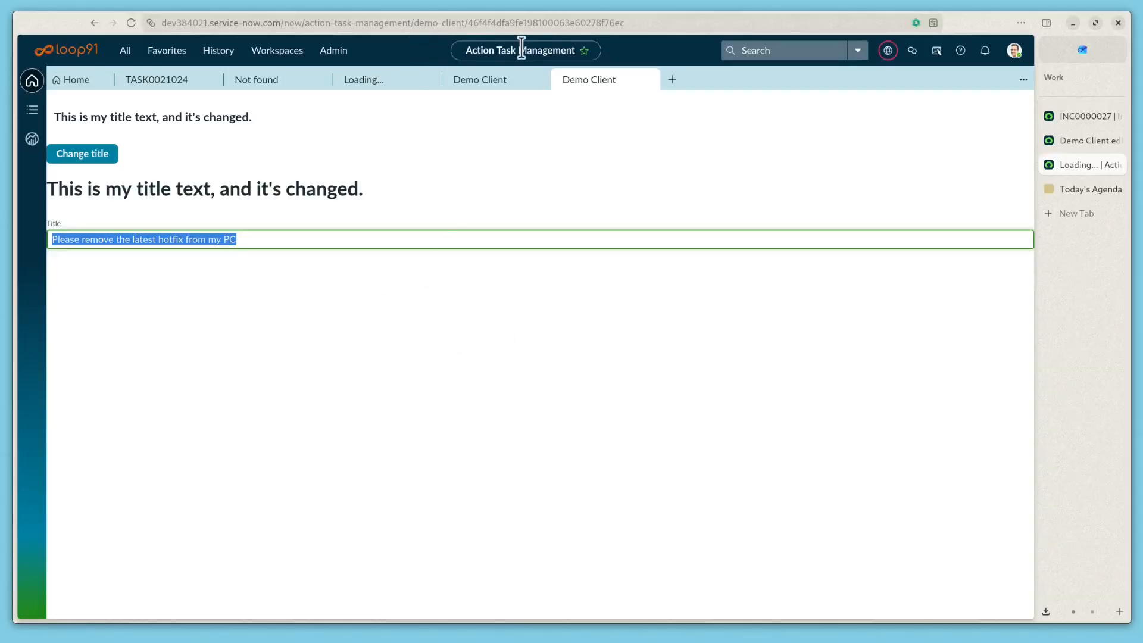
drag(463, 23, 655, 22)
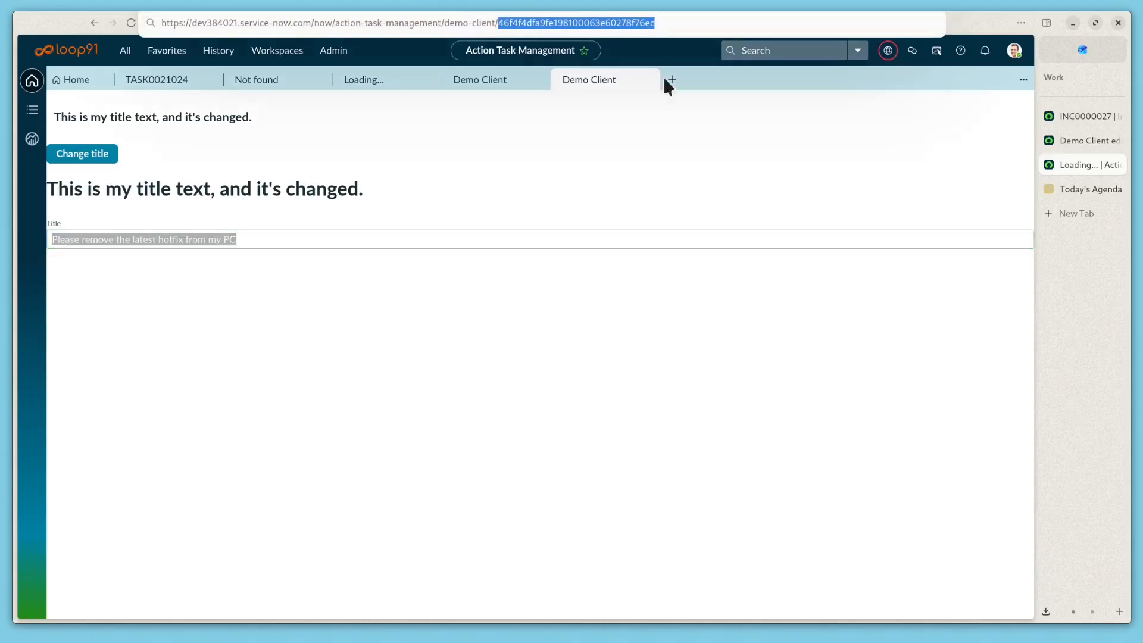
Step: Review the Incident Lookup's Record binding and result output in the page editor, check the agenda page, and return to the editor
click(1081, 141)
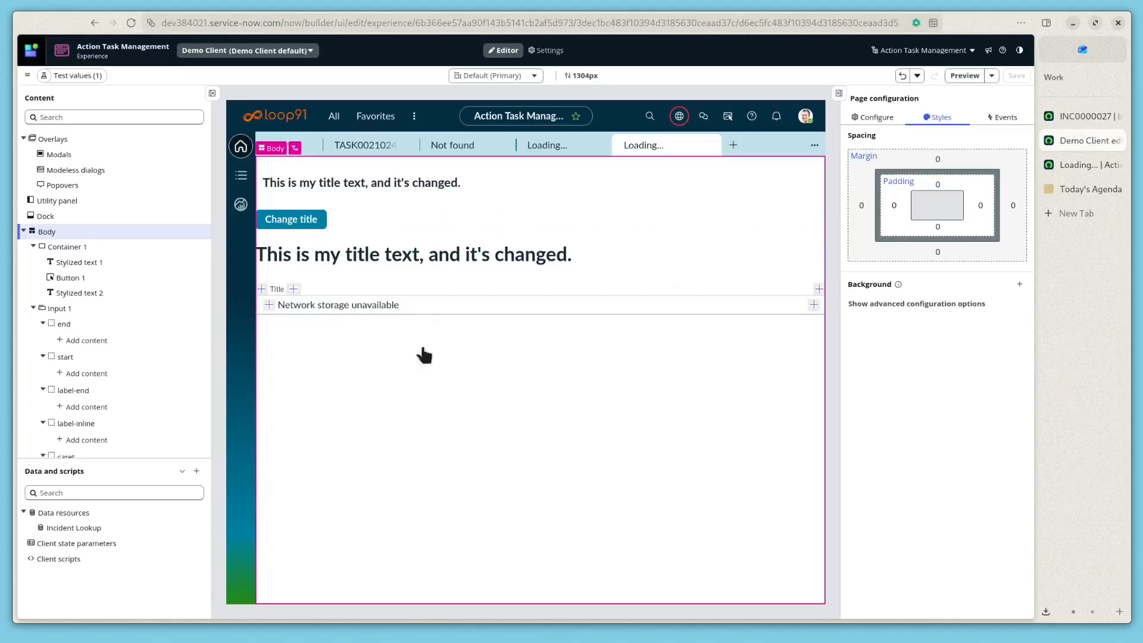
click(90, 530)
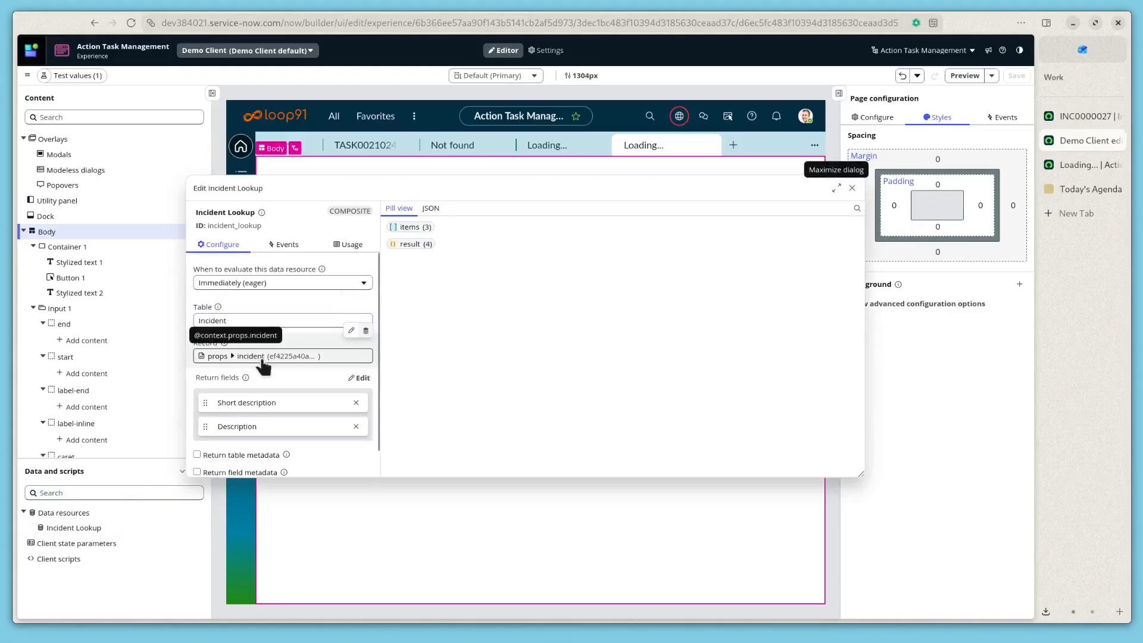
click(408, 245)
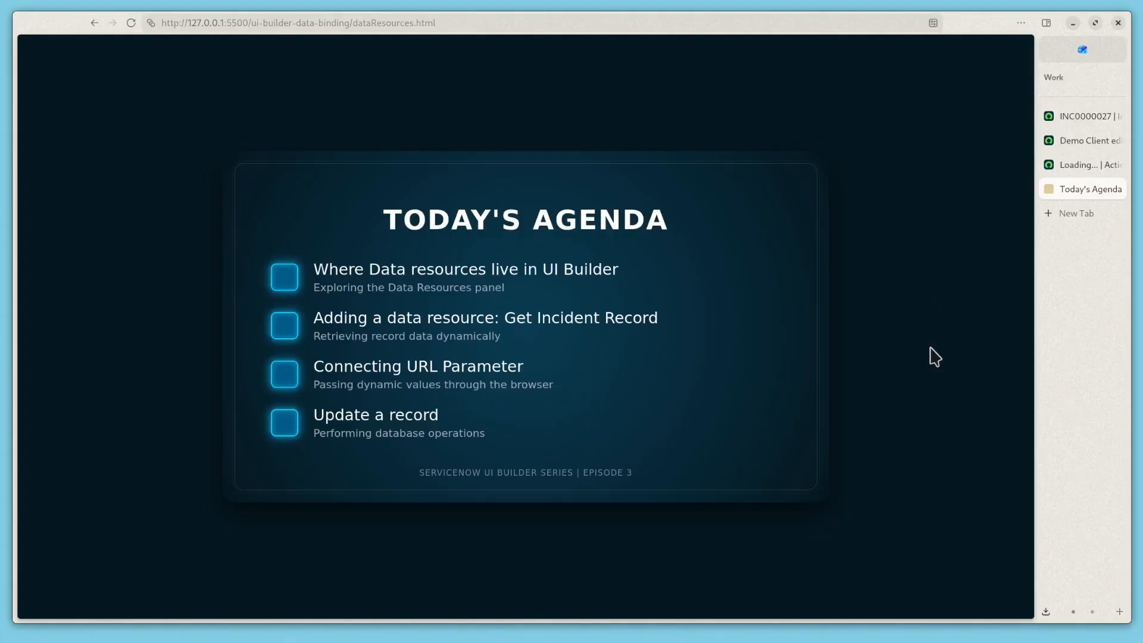
click(1071, 138)
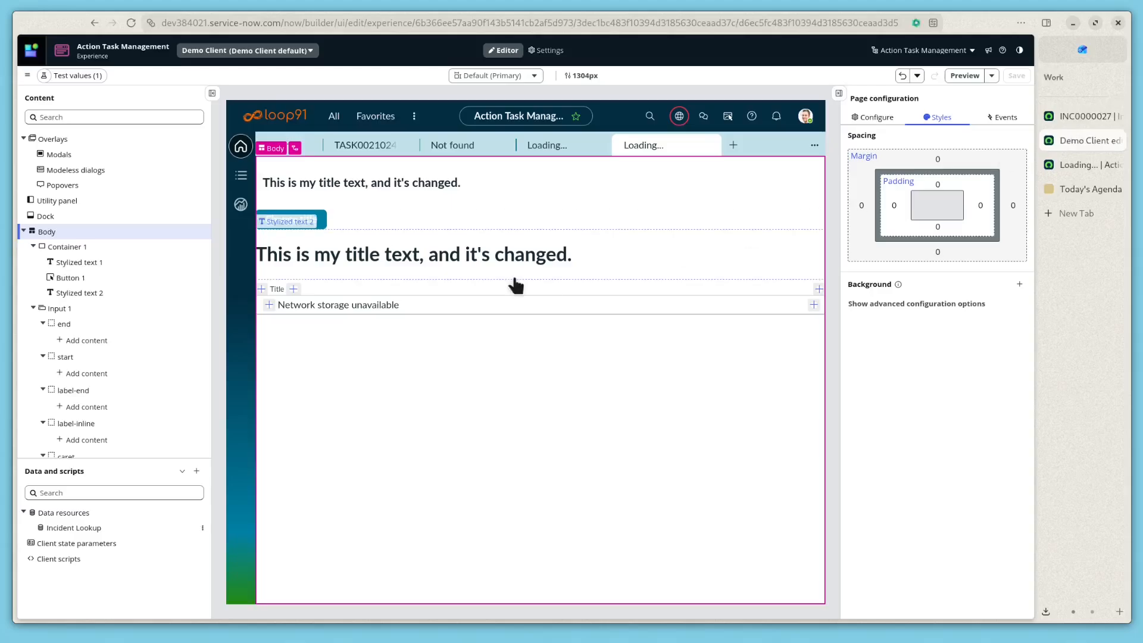
Step: Delete the Stylized text 2 and Stylized text 1 components from Container 1
click(407, 264)
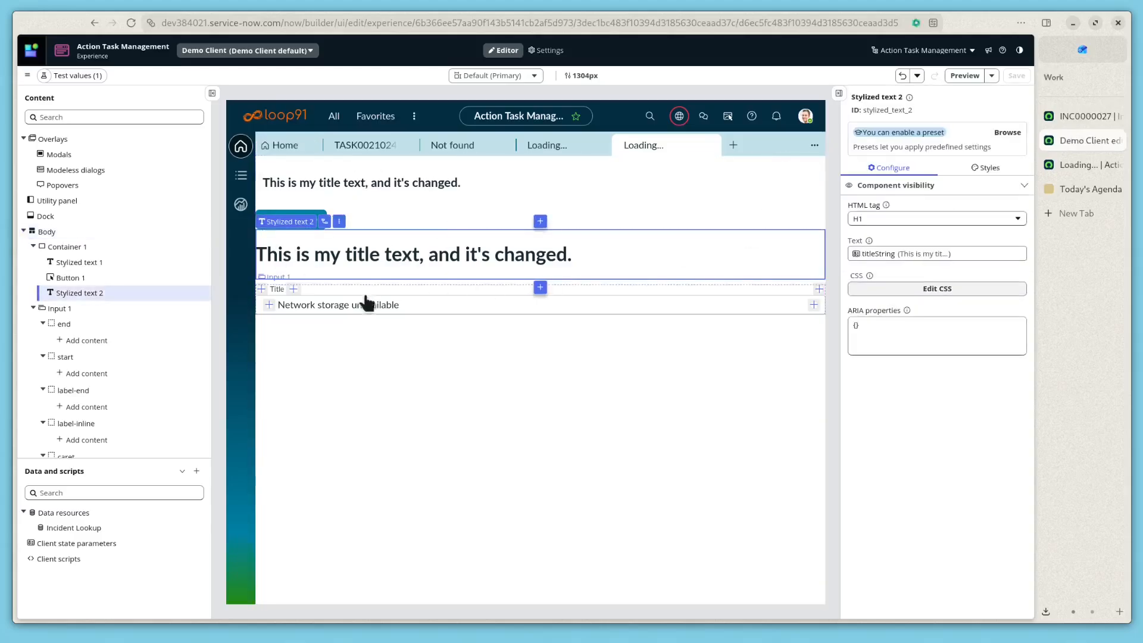
click(200, 293)
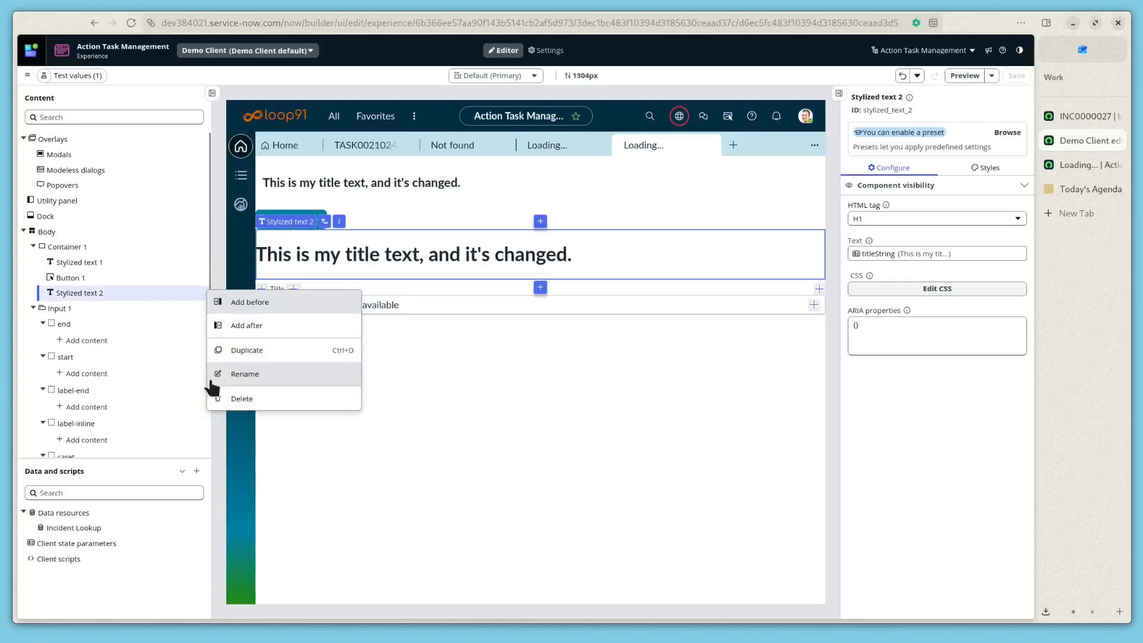
click(284, 395)
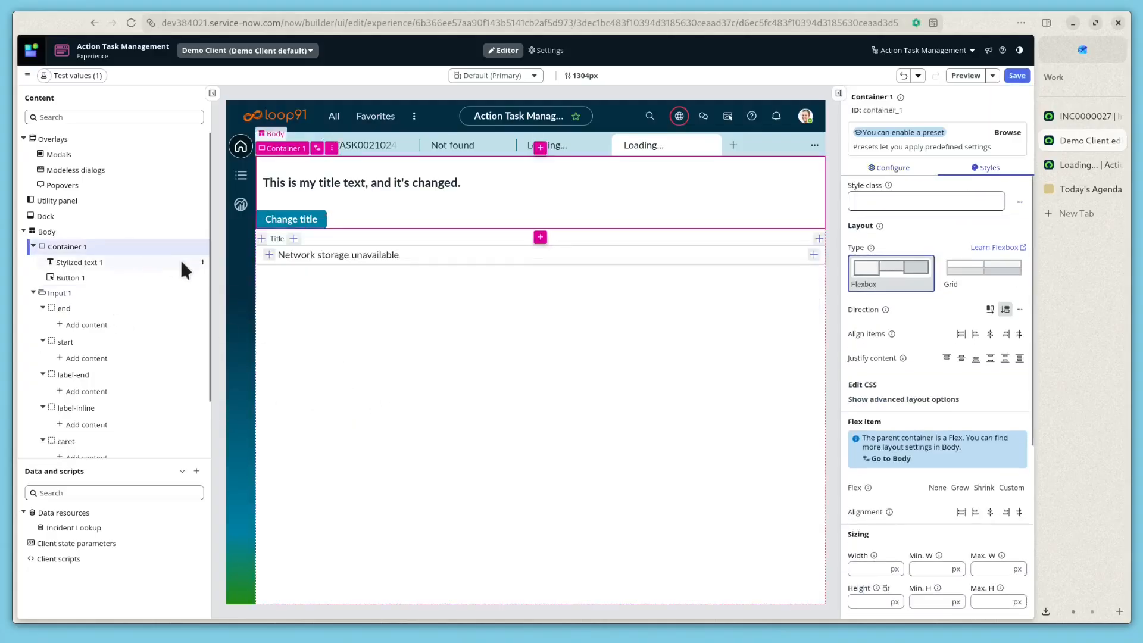
click(200, 262)
click(239, 365)
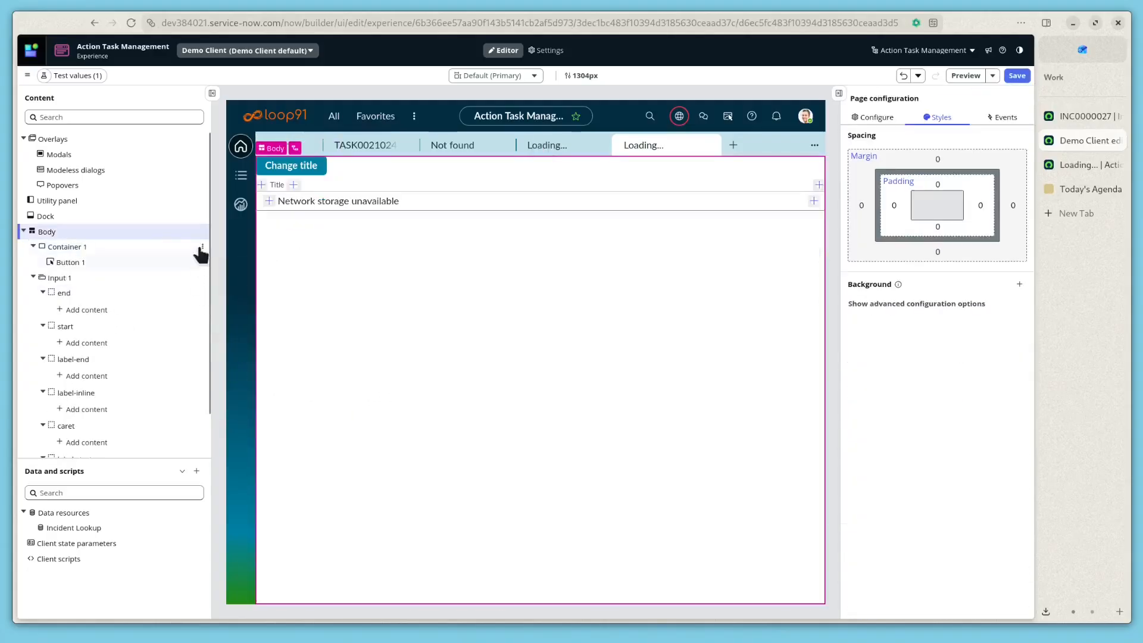
Step: Remove the Change title button and its container from the page body
click(165, 260)
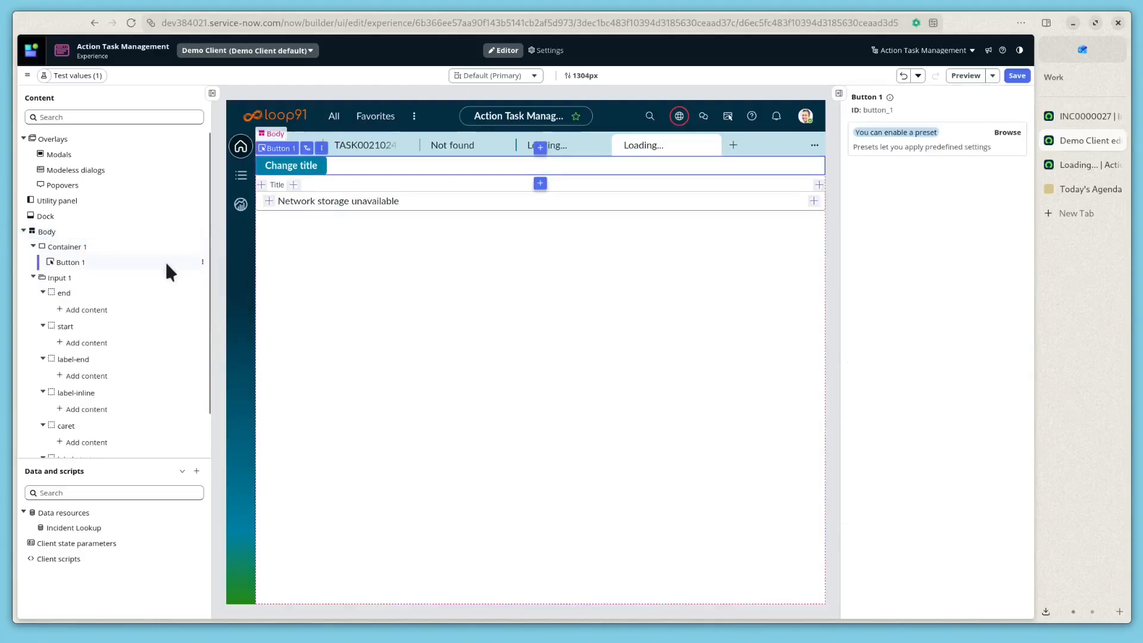
click(201, 262)
click(232, 475)
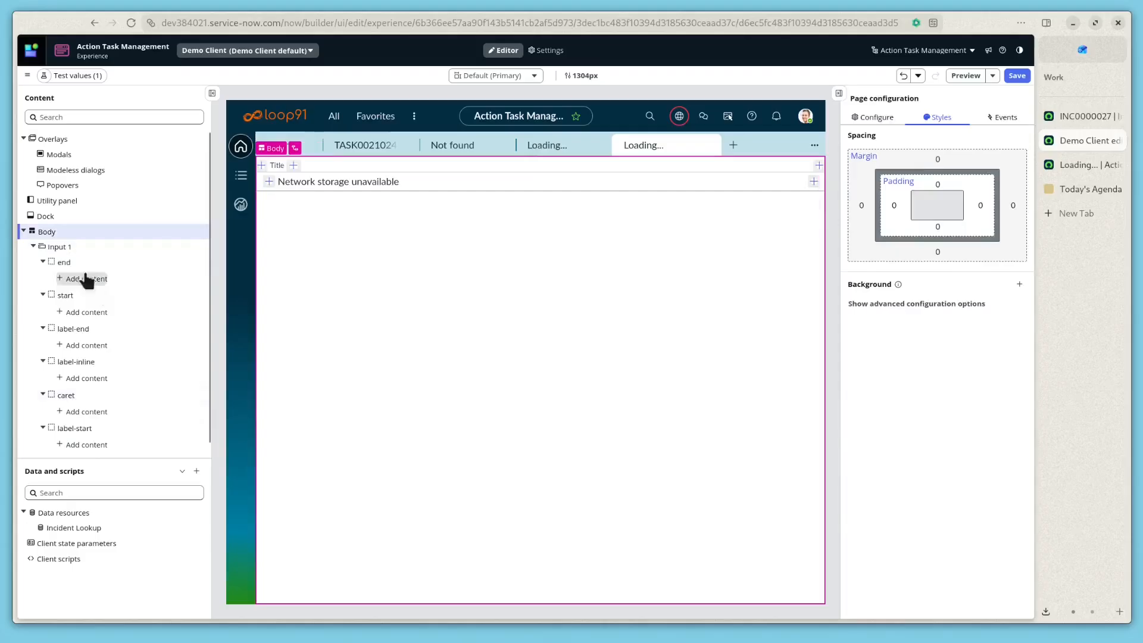
Step: Add a Button component to the page body below Input 1
click(33, 247)
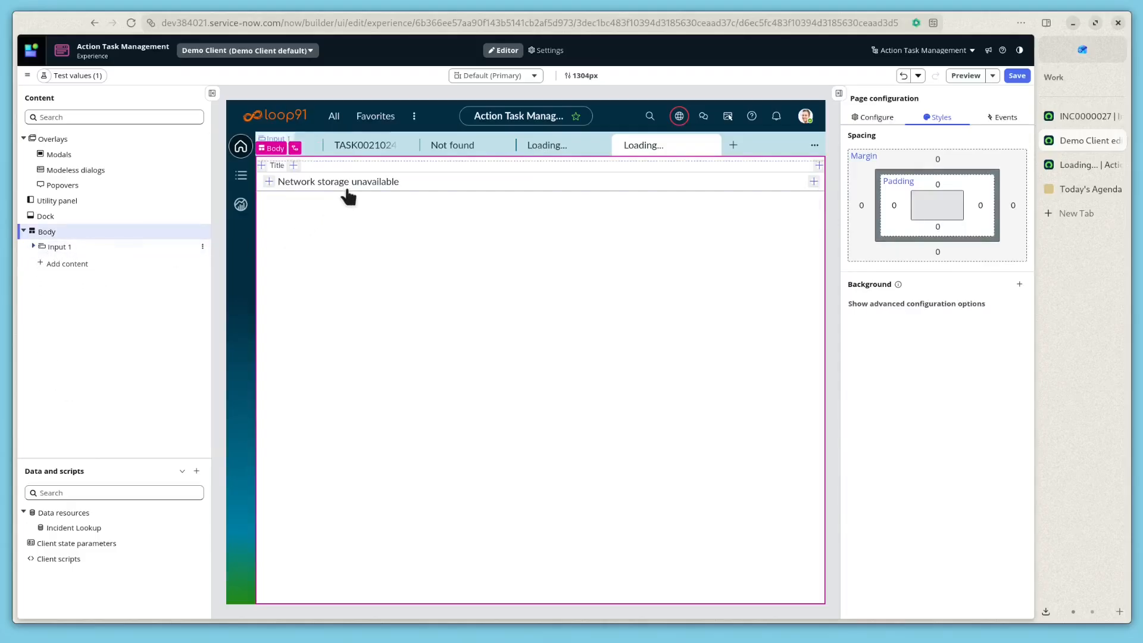
click(60, 263)
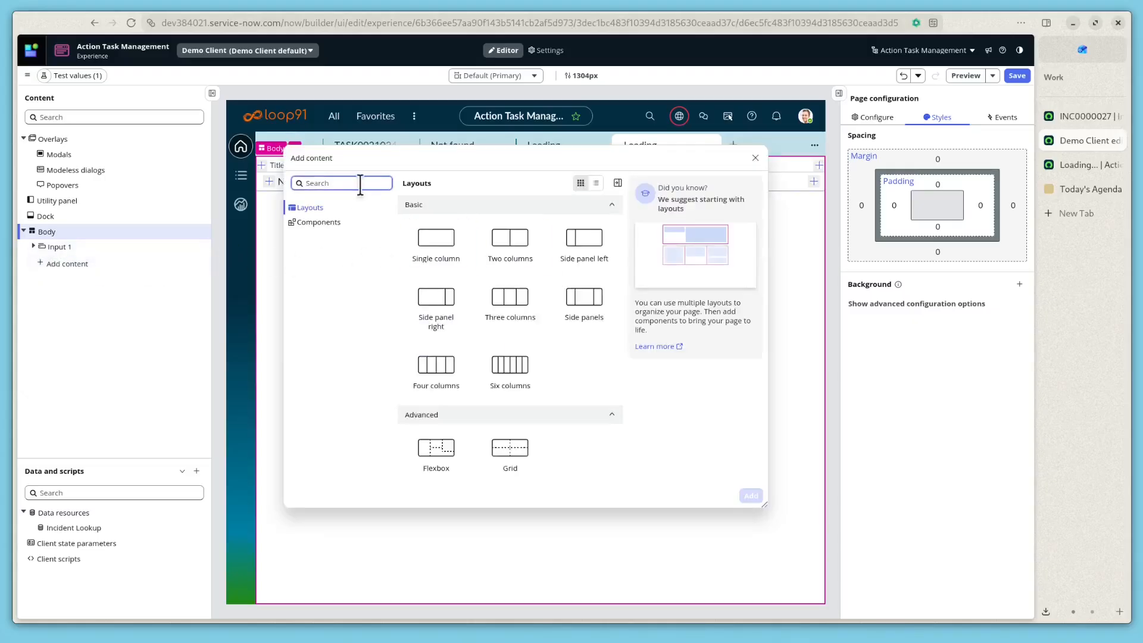
text(butt)
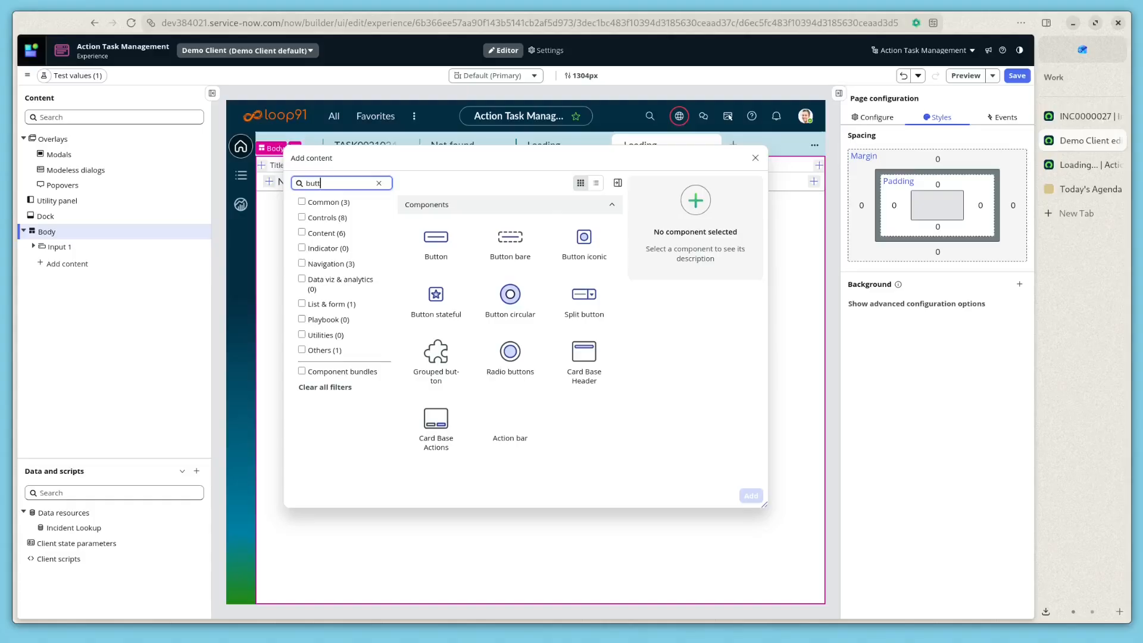
click(440, 236)
click(748, 496)
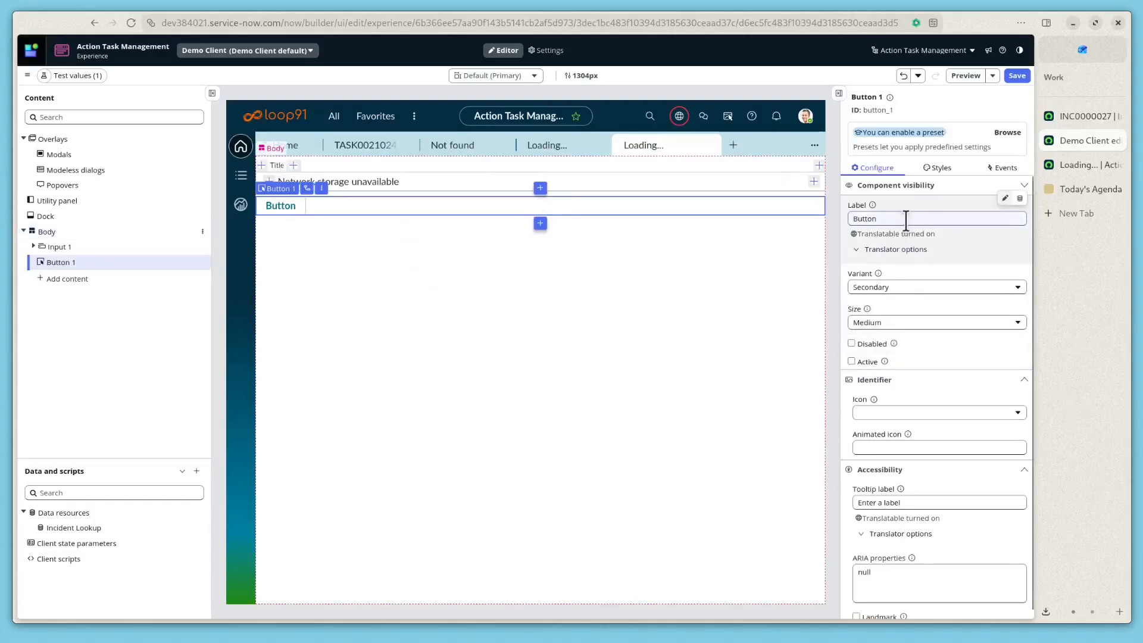
Step: Label the new button "Save Short Description", set its variant to Primary, and save the page
double_click(900, 221)
text(Save S)
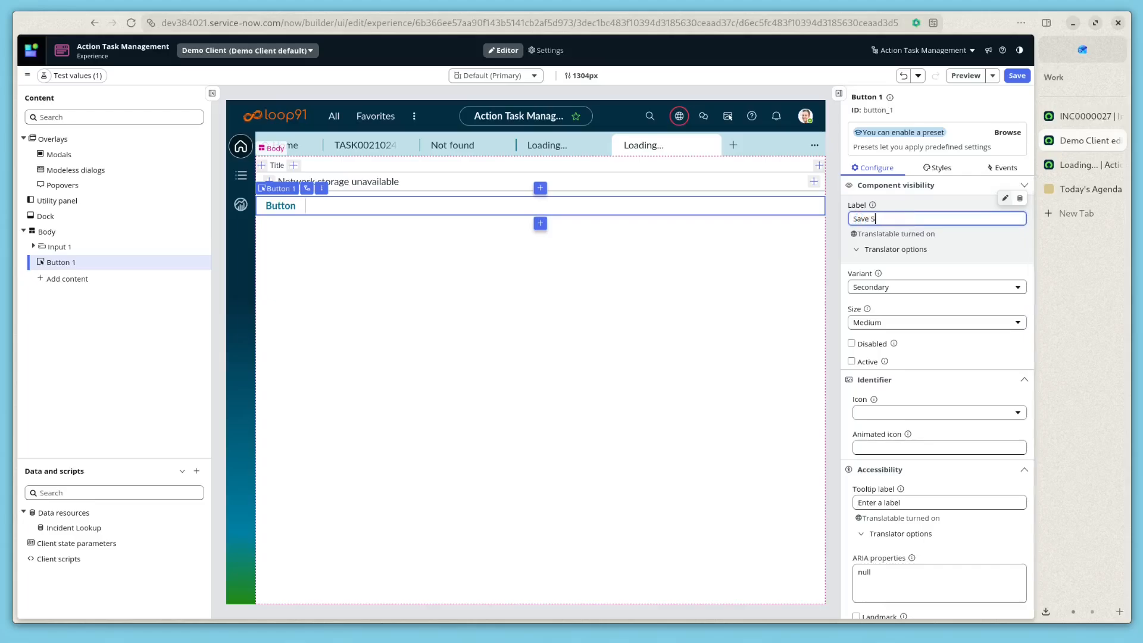
text(hort Descripto)
text(on)
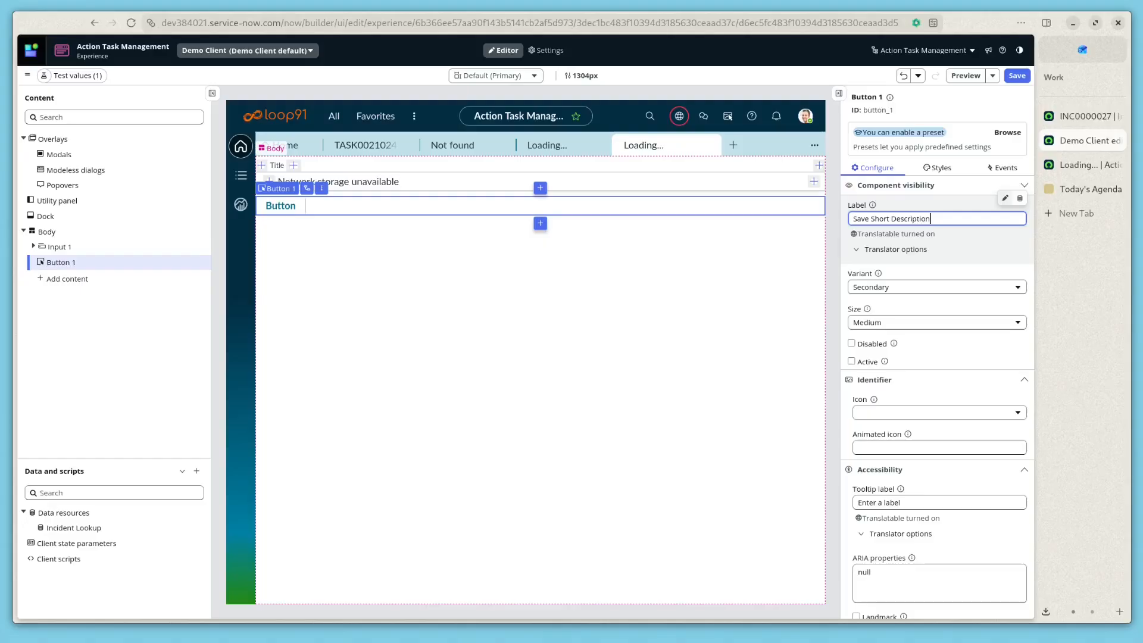
click(957, 292)
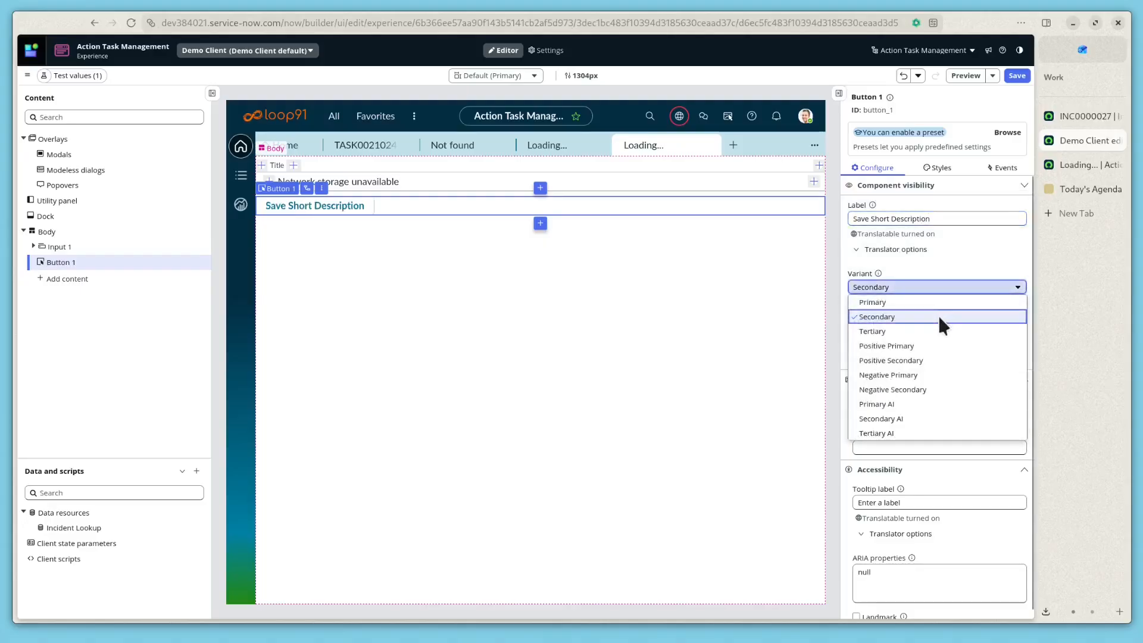
click(937, 301)
click(1017, 76)
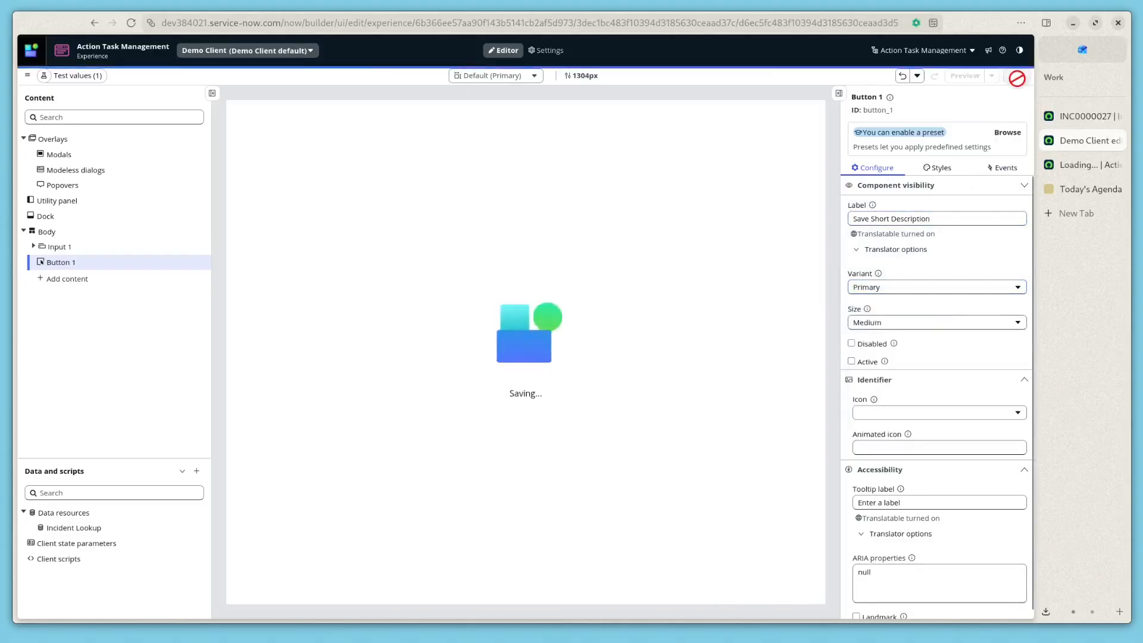
Step: Reload the Demo Client live page and check the Title input and the new button
click(1075, 168)
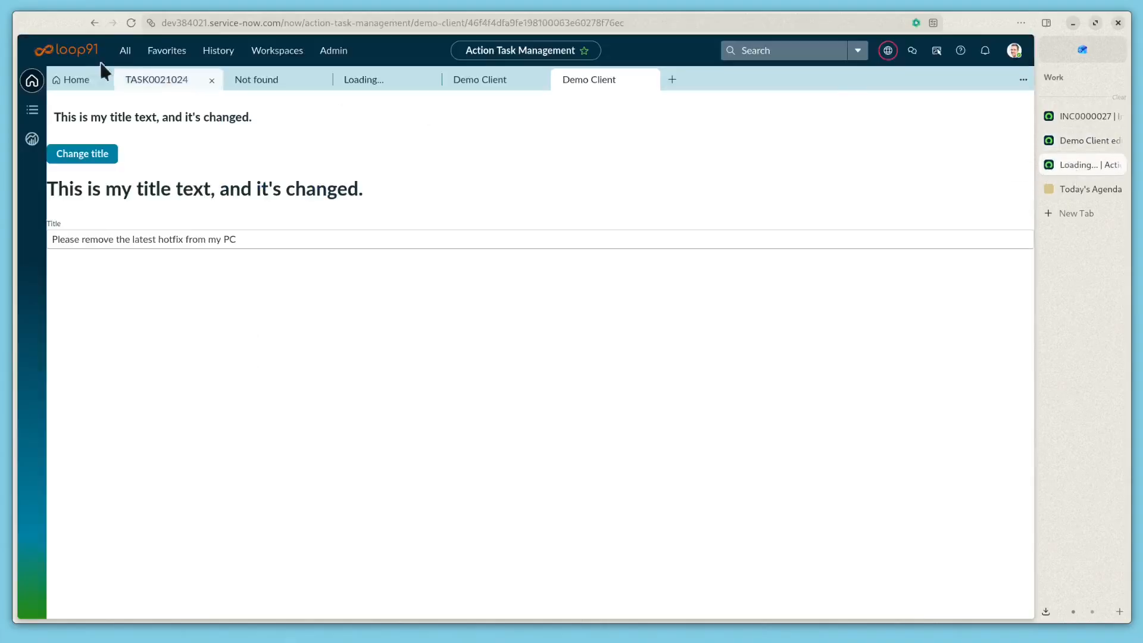
click(131, 23)
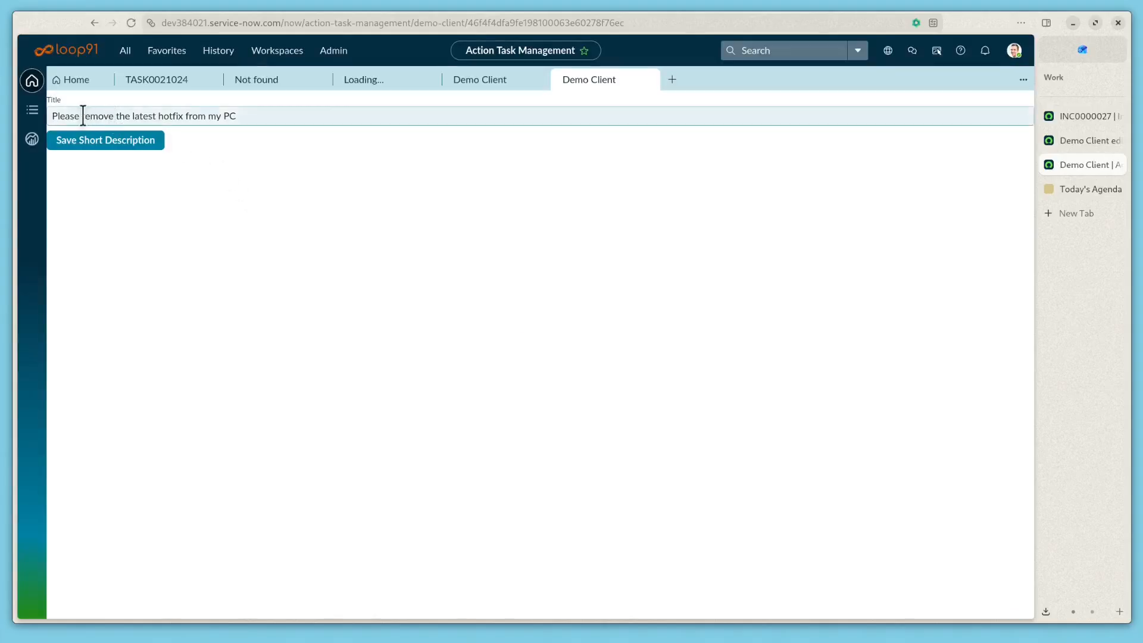
drag(82, 115, 276, 119)
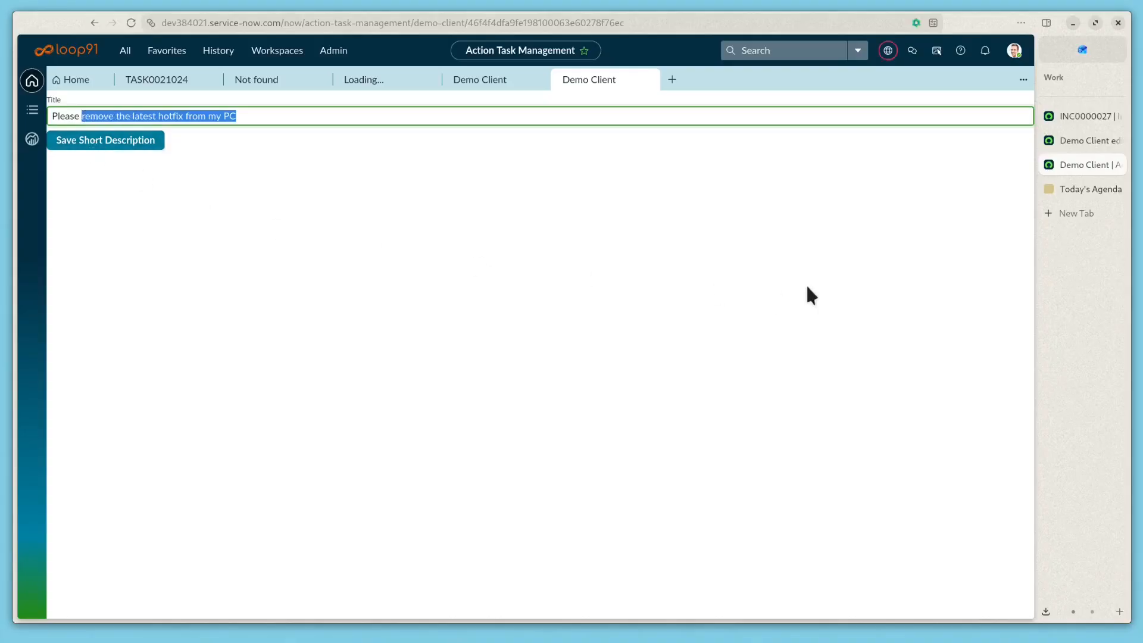
Step: Return to the page editor and add an Update Record data resource to the page
click(1070, 140)
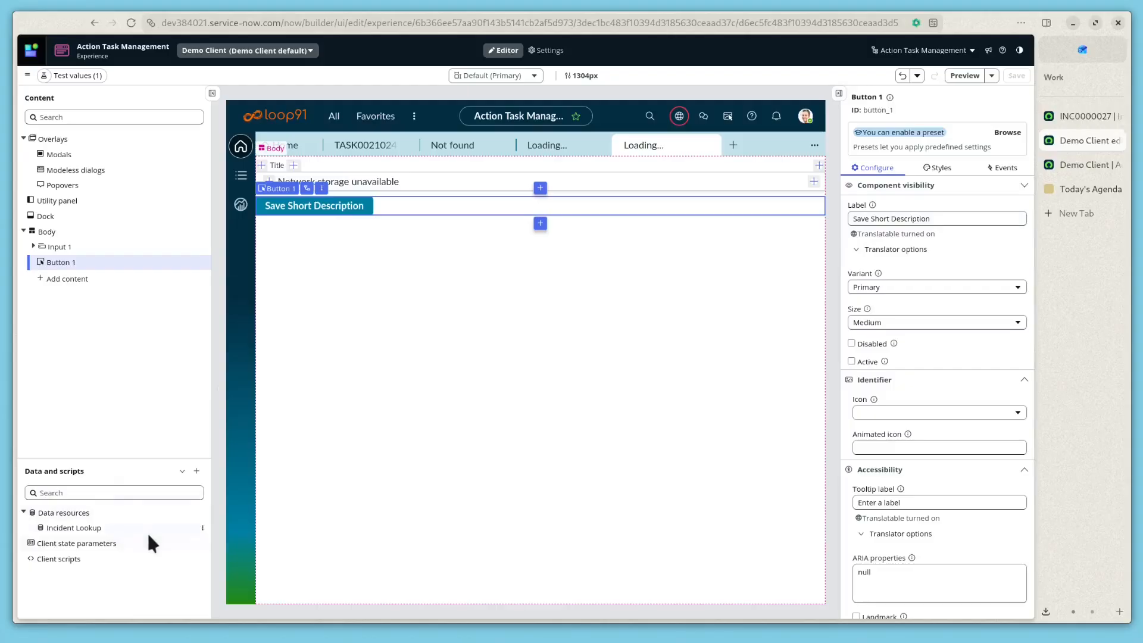
click(202, 512)
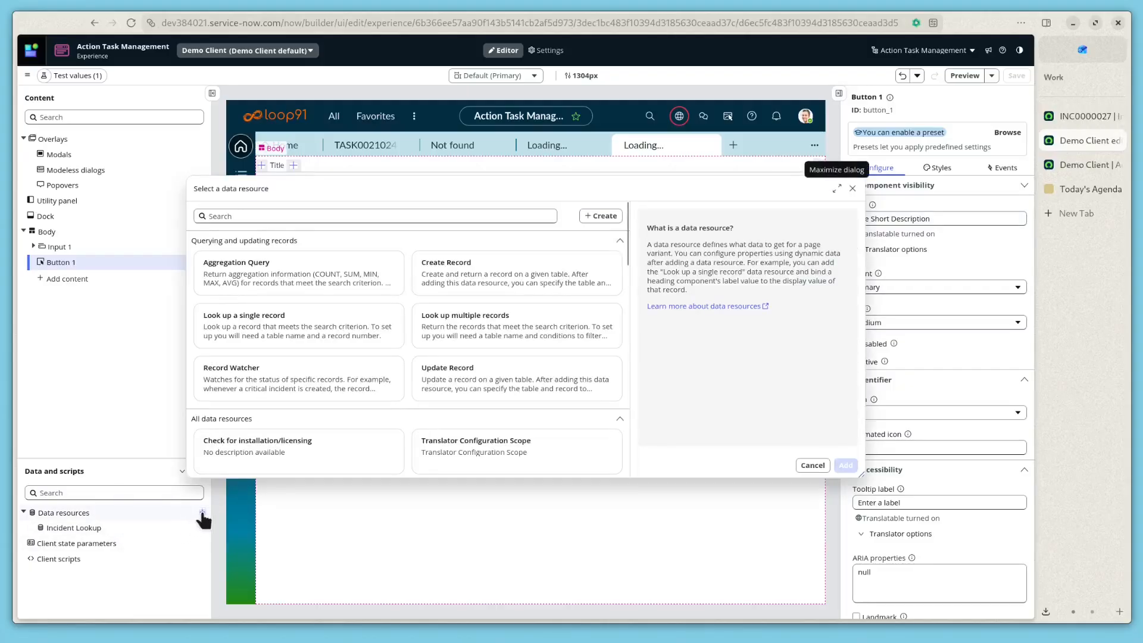
click(478, 390)
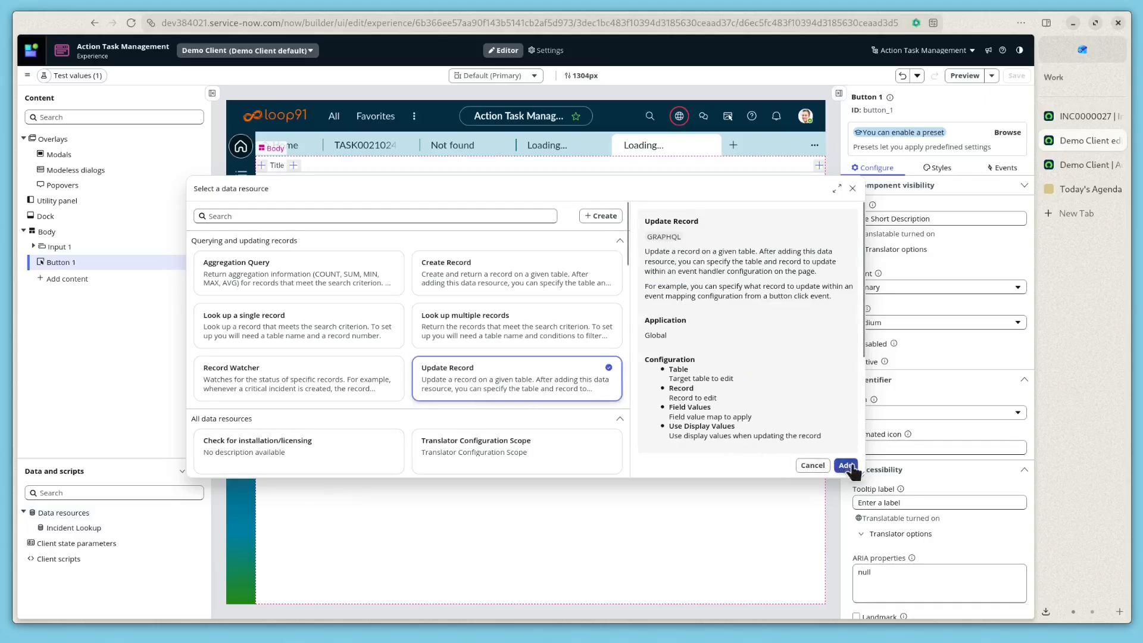
click(845, 465)
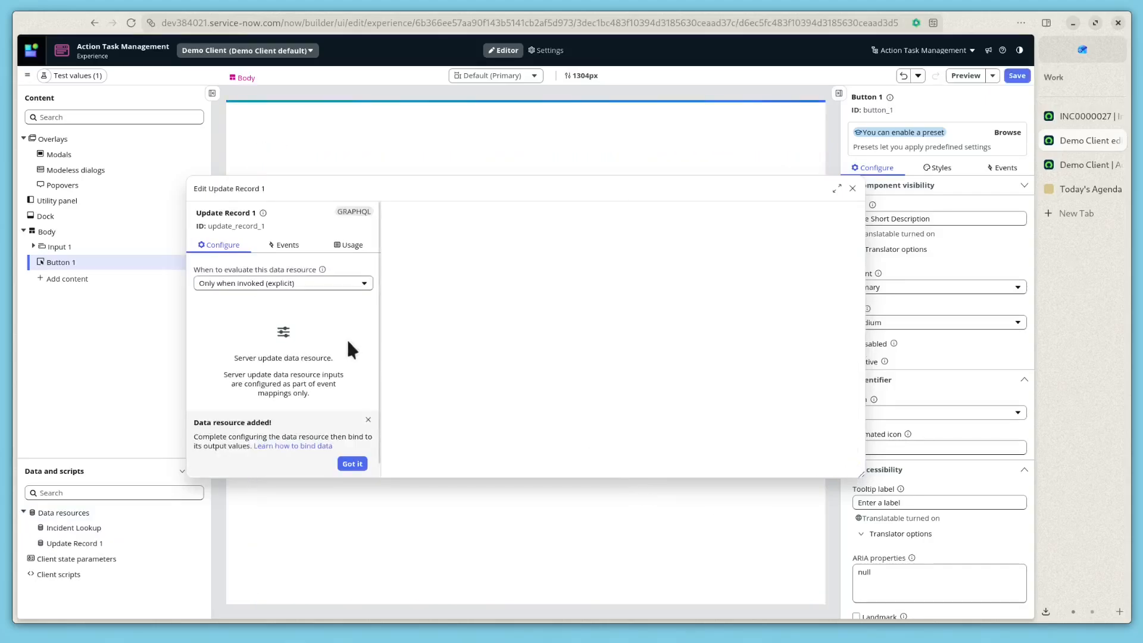
click(368, 421)
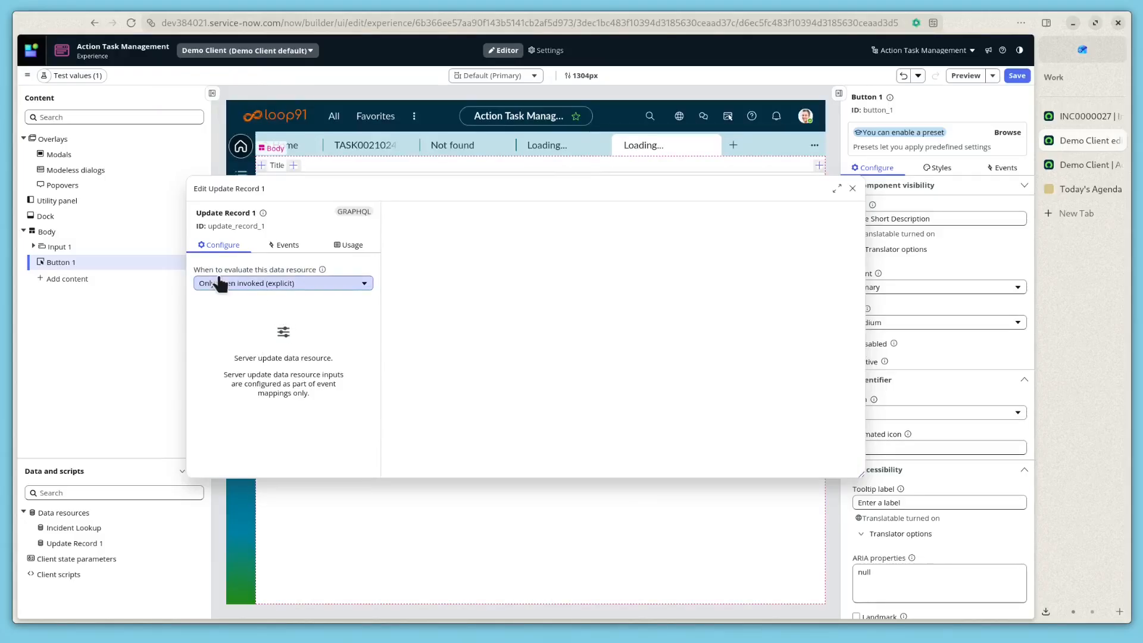
Step: Rename the new Update Record data resource to "Update Incident"
click(238, 221)
click(360, 198)
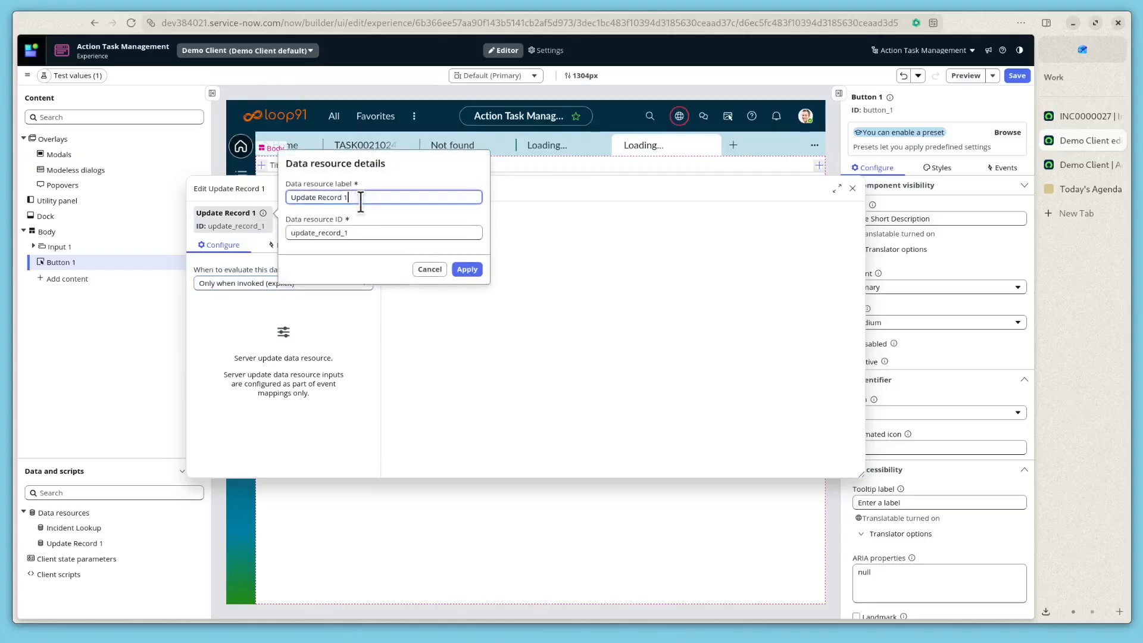
key(BackSpace)
key(BackSpace)
key(BackSpace)
key(BackSpace)
key(BackSpace)
key(BackSpace)
key(BackSpace)
text(Incide)
click(467, 269)
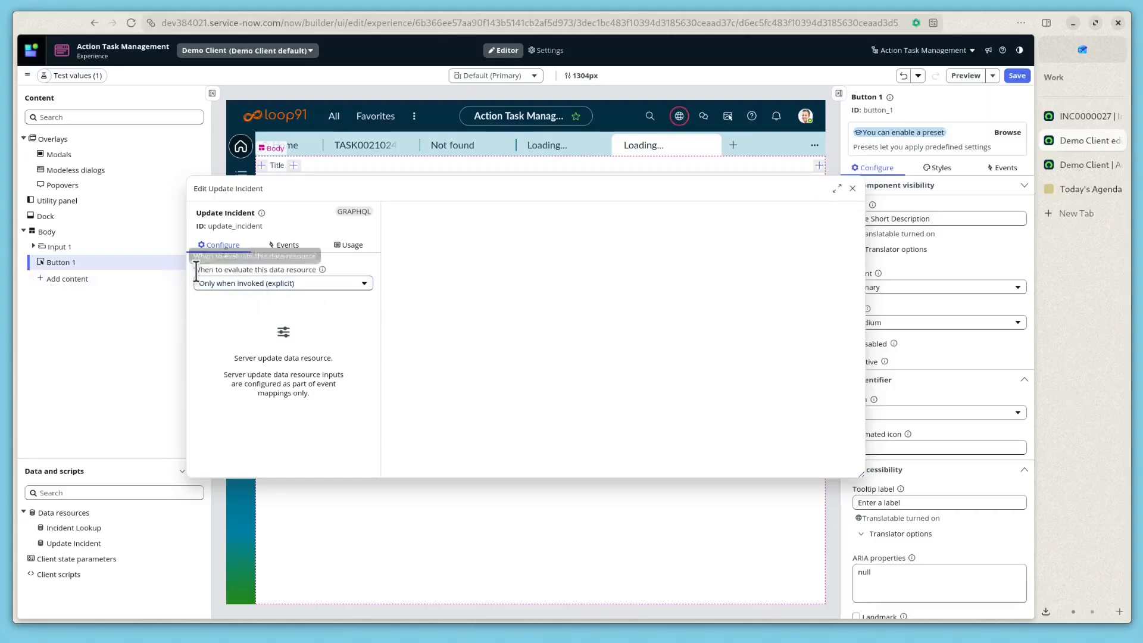
Step: Compare the evaluation timing and configuration inputs of the Update Incident and Incident Lookup data resources
drag(194, 270, 316, 269)
click(315, 282)
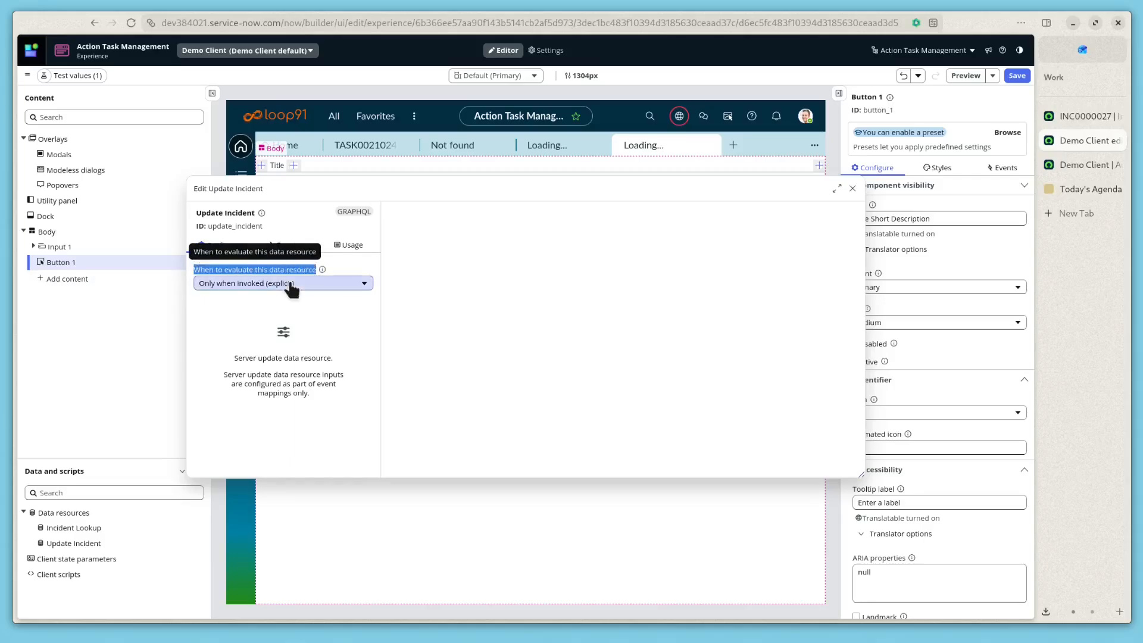
click(502, 334)
click(852, 188)
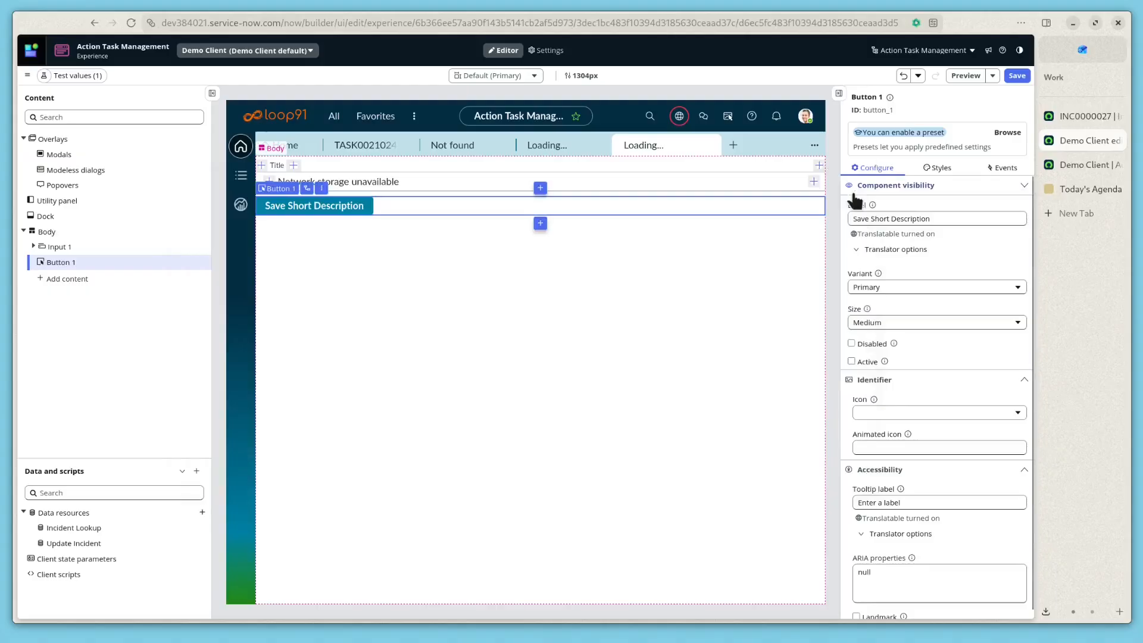
click(70, 529)
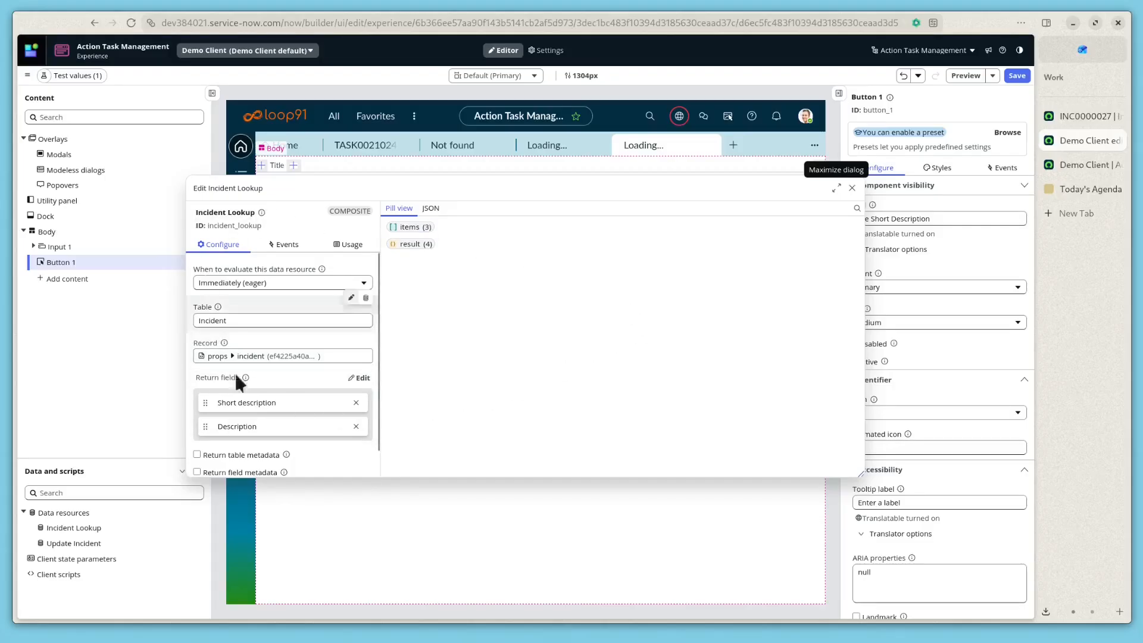
click(852, 188)
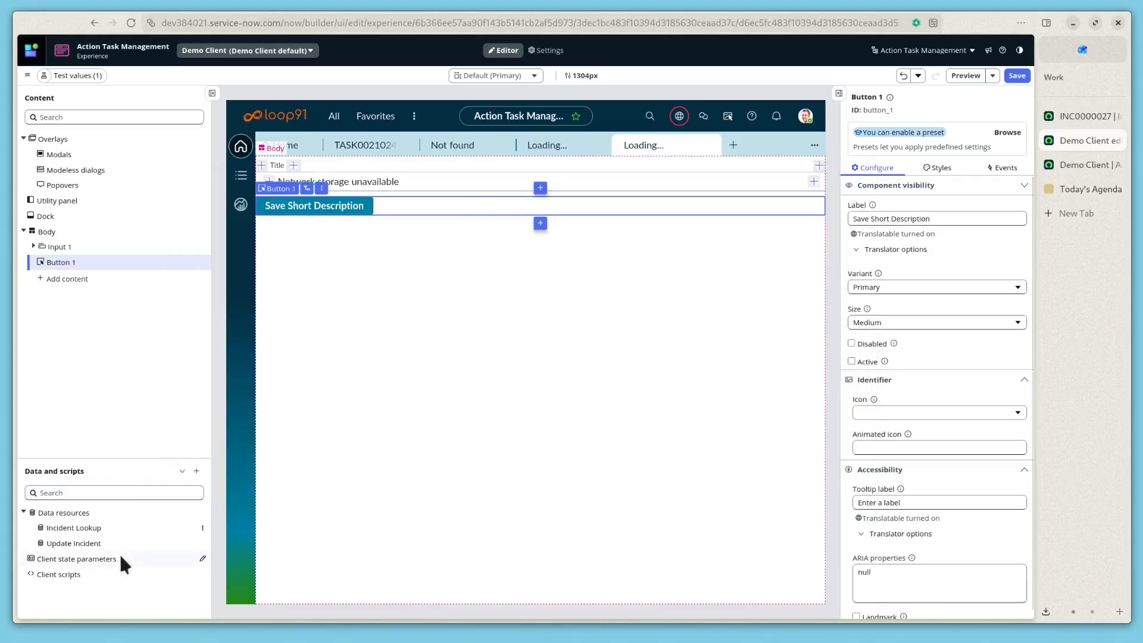
click(102, 541)
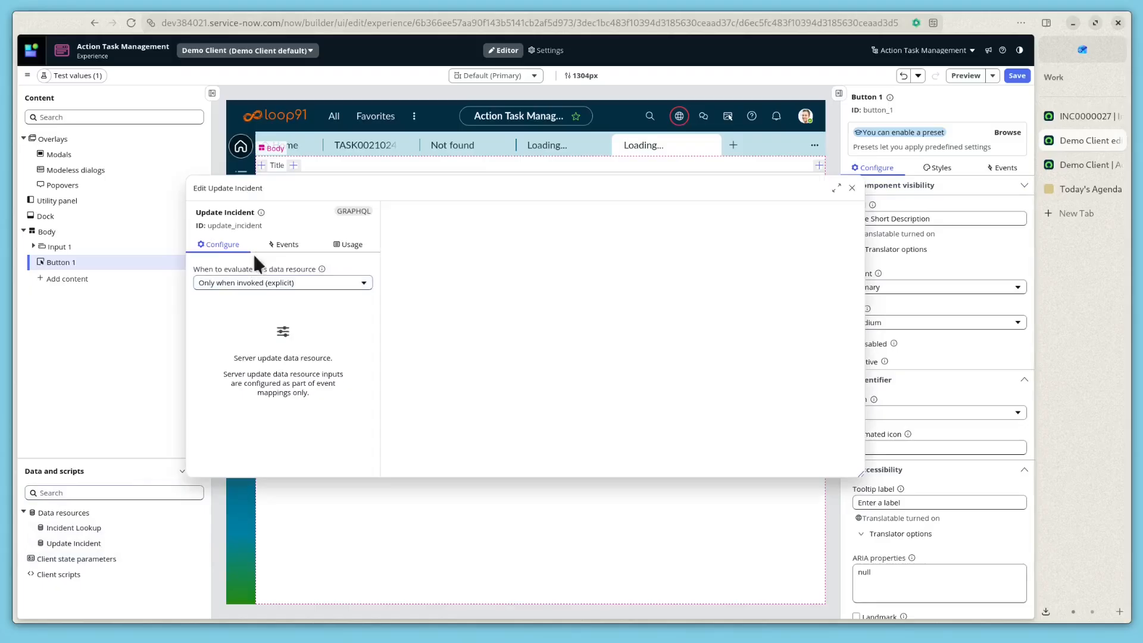
click(853, 189)
click(94, 541)
click(844, 186)
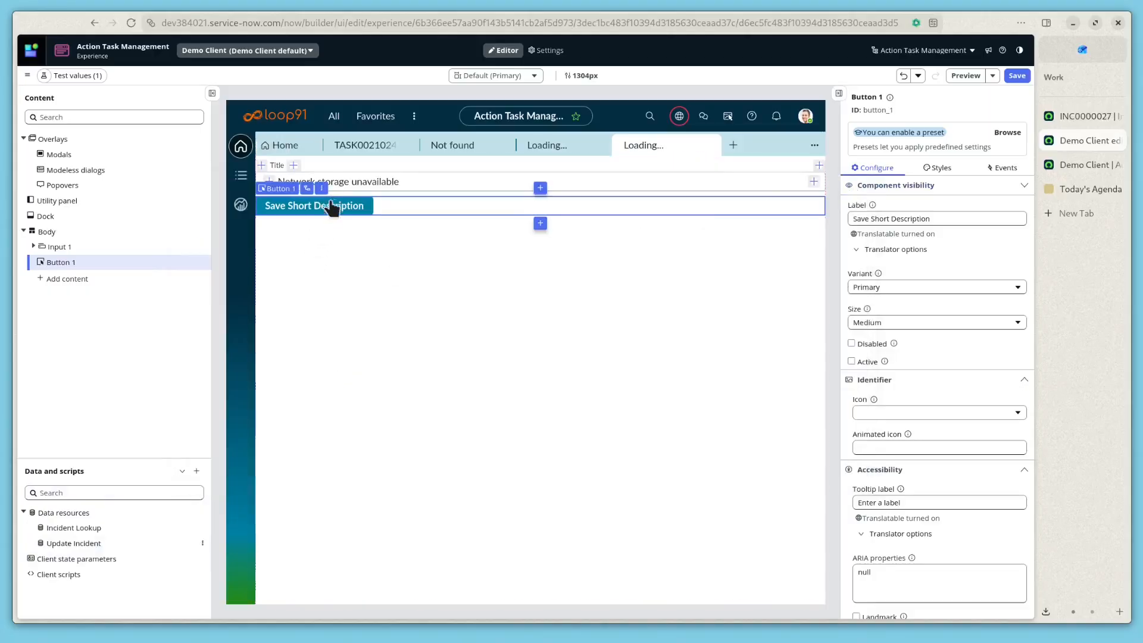
Step: Choose Update Incident's EXECUTE as the handler for the Save Short Description button's click event and continue to its configuration
click(1006, 169)
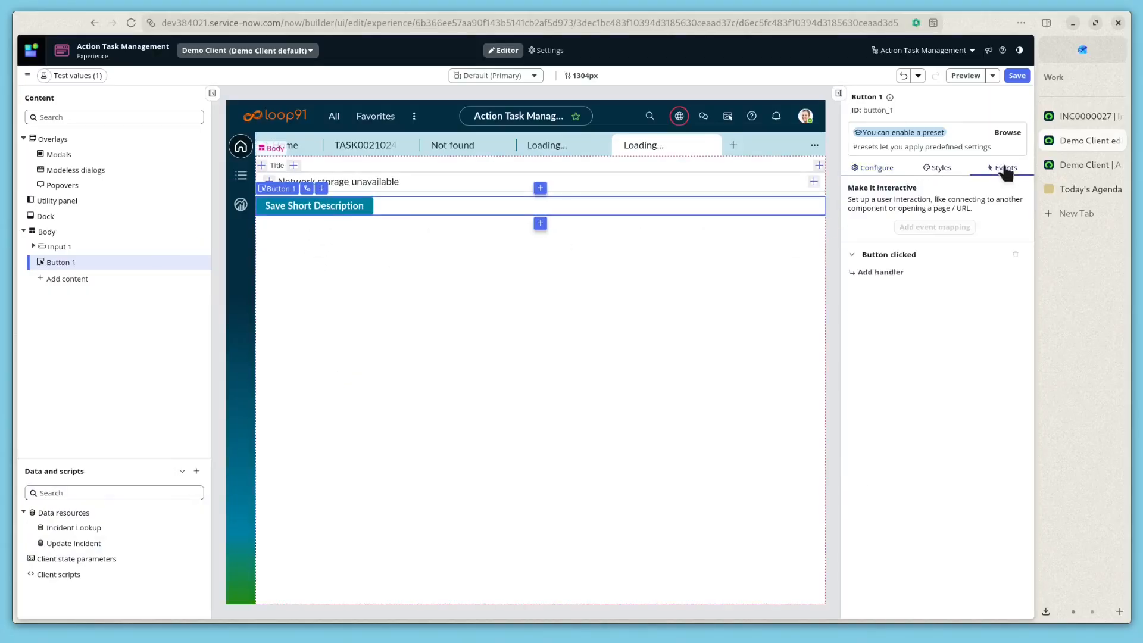
click(881, 273)
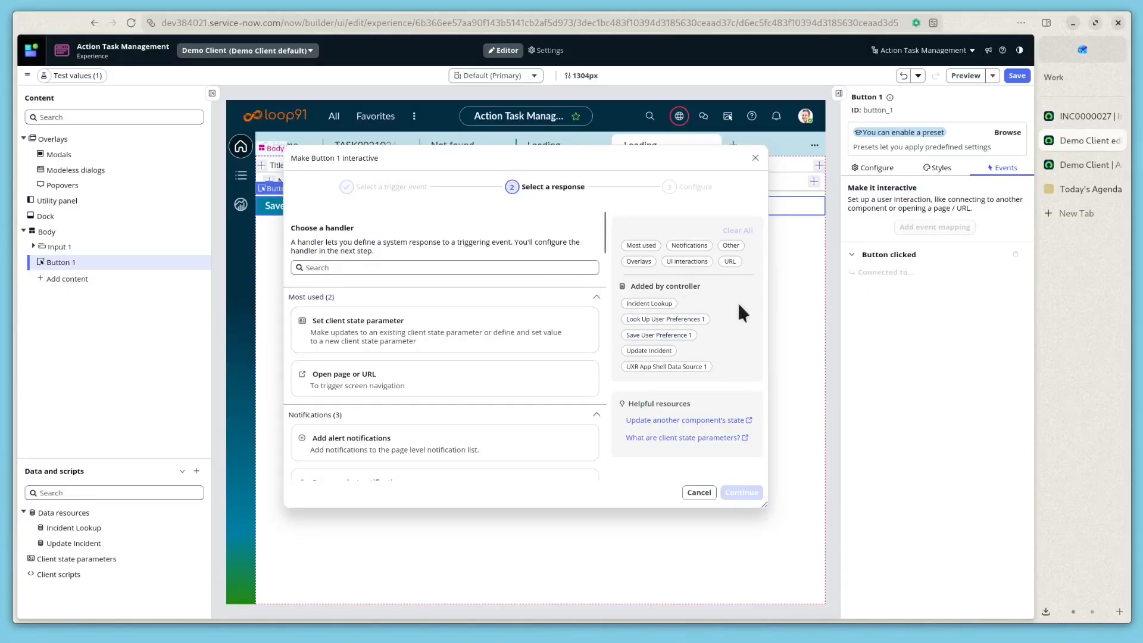
click(638, 353)
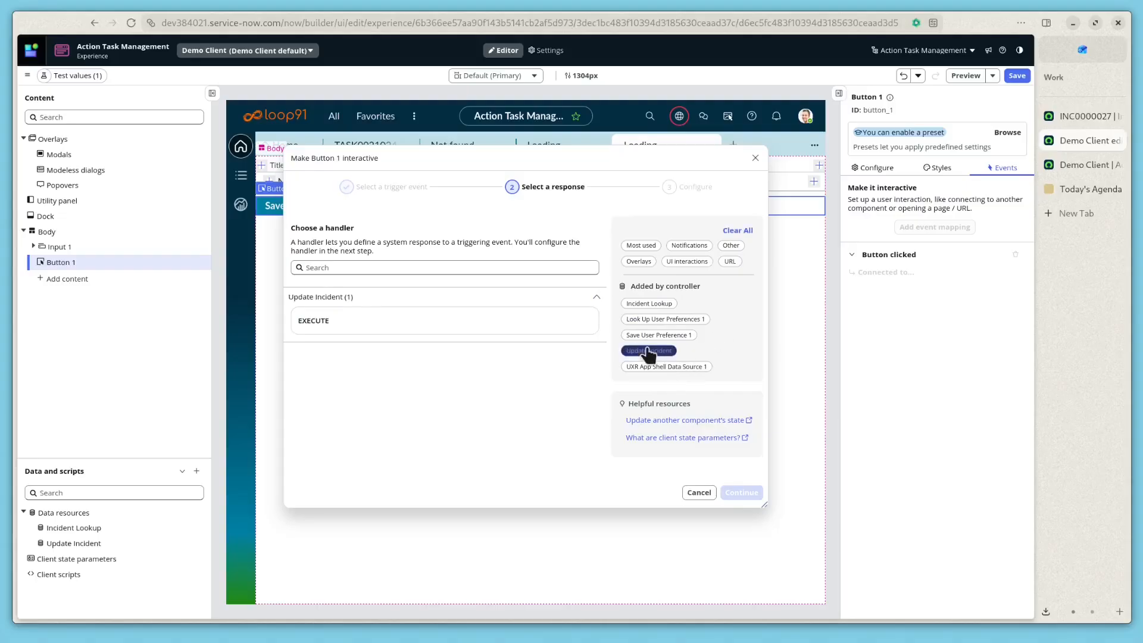
click(335, 329)
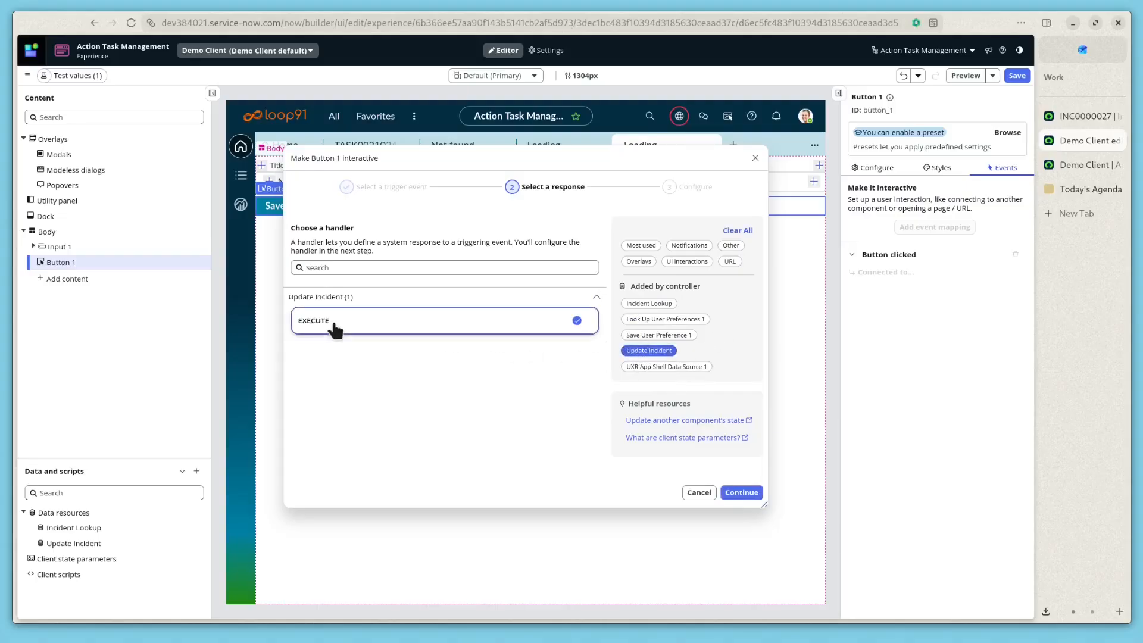
click(744, 494)
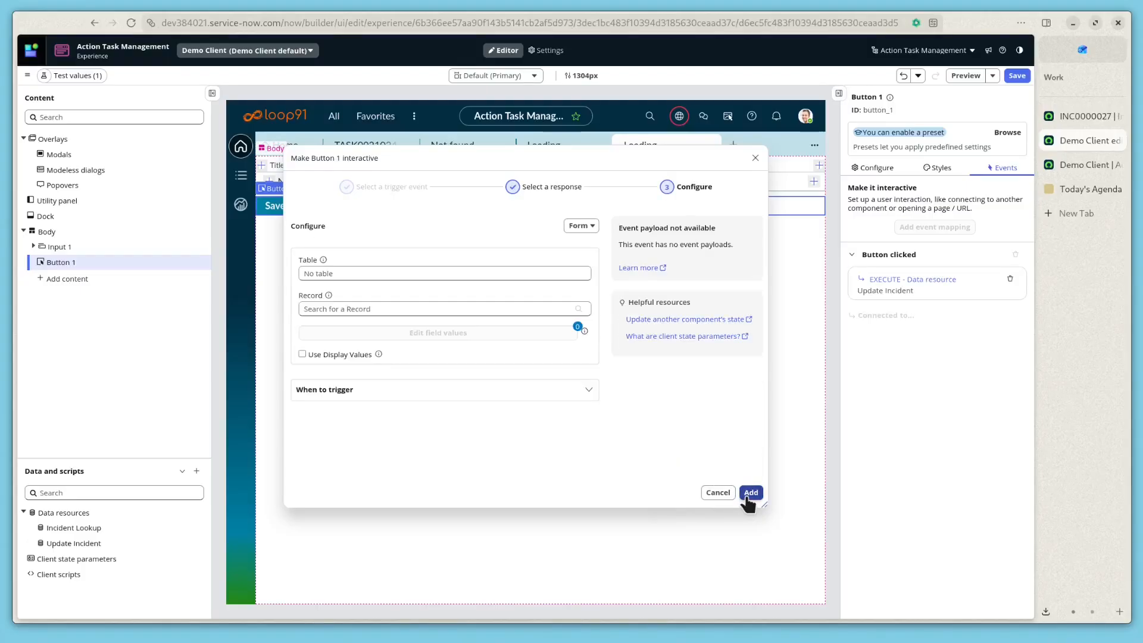
Step: Set the Update Incident handler's table to Incident and bind its record to the incident page property
click(369, 269)
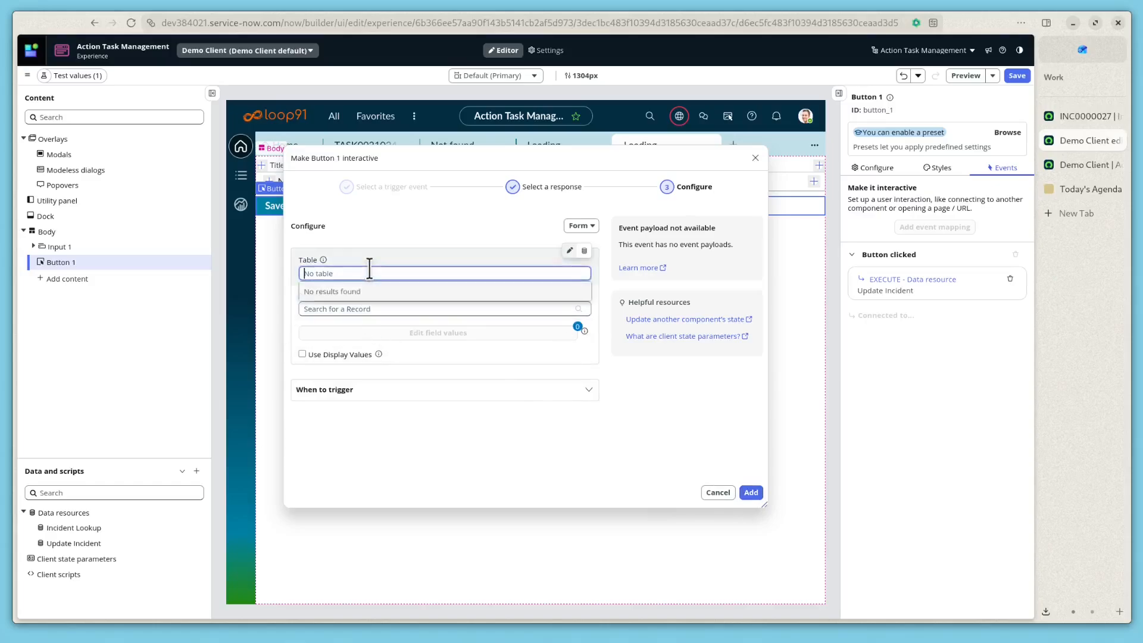
text(in)
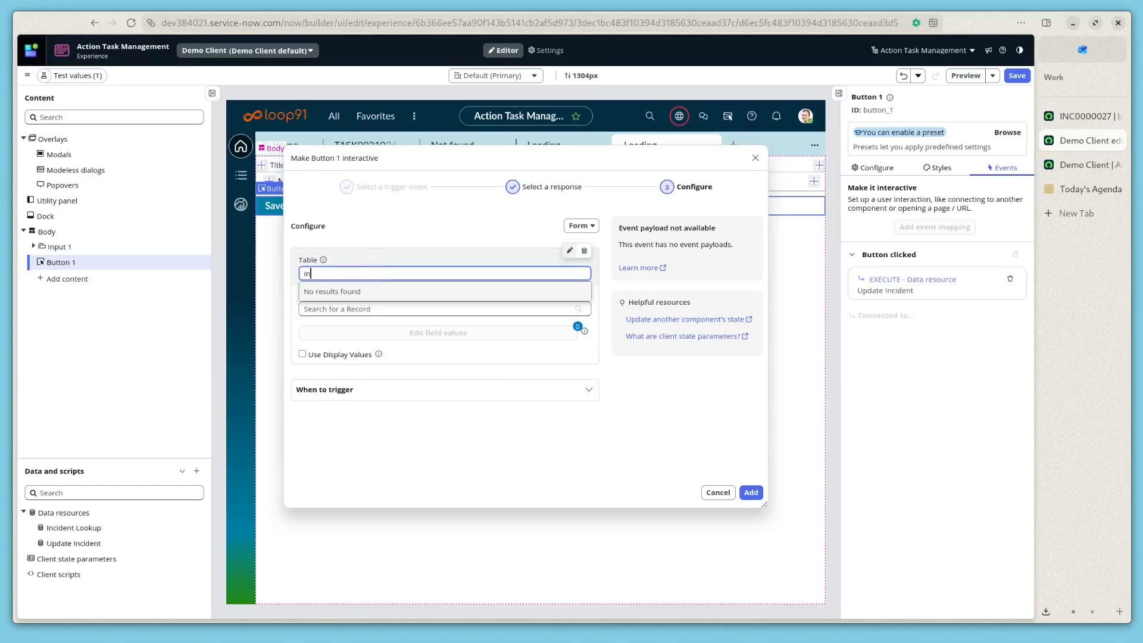
text(cident)
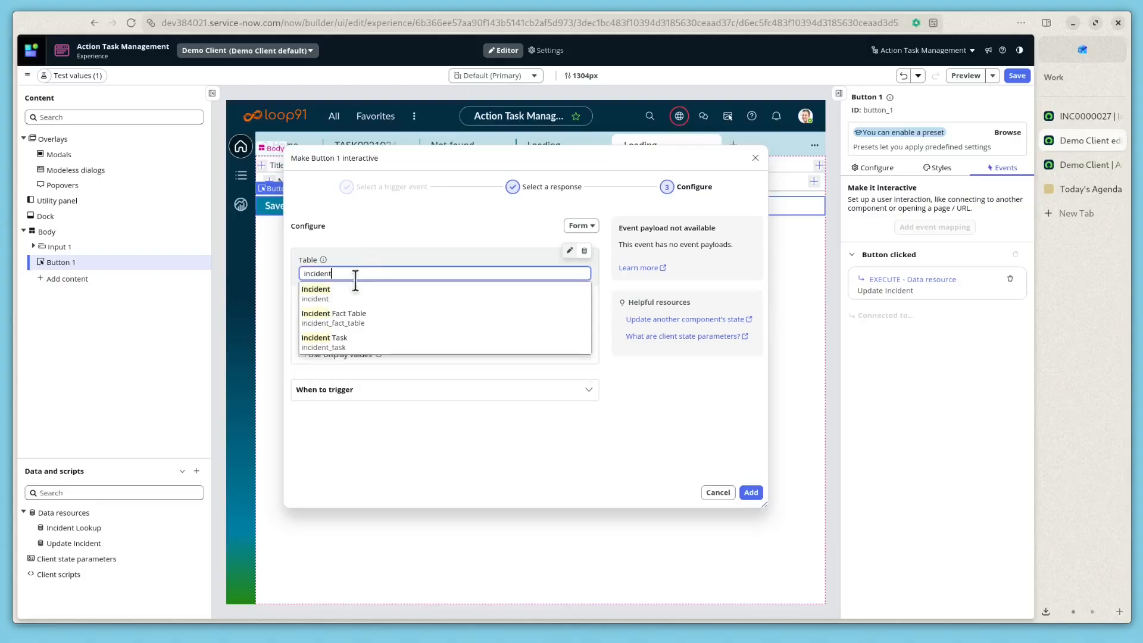
click(348, 289)
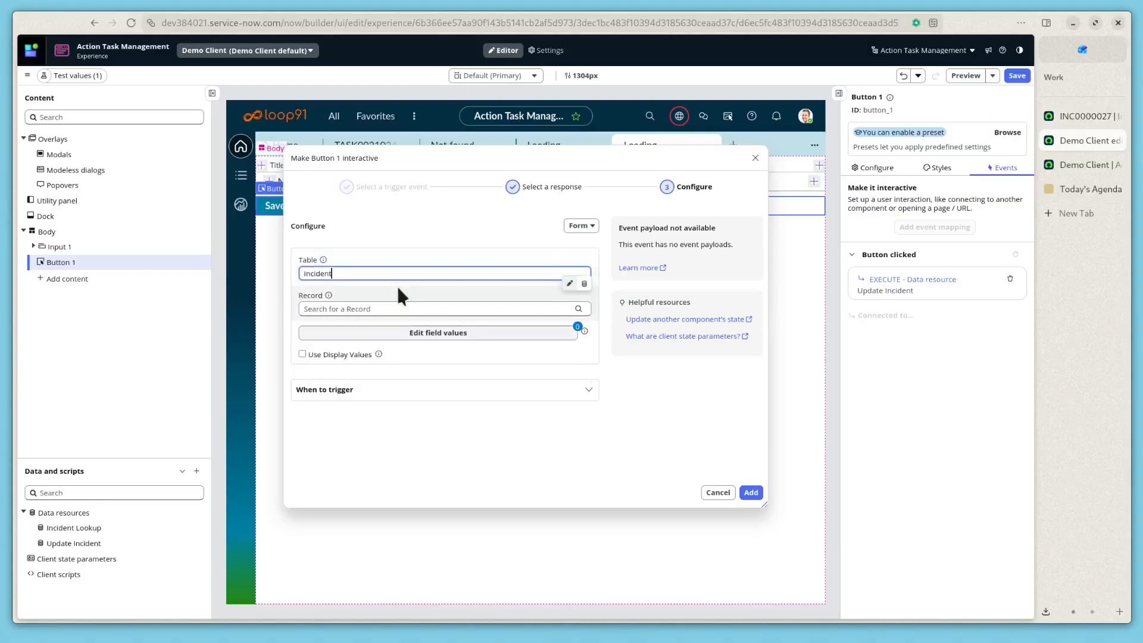
click(584, 284)
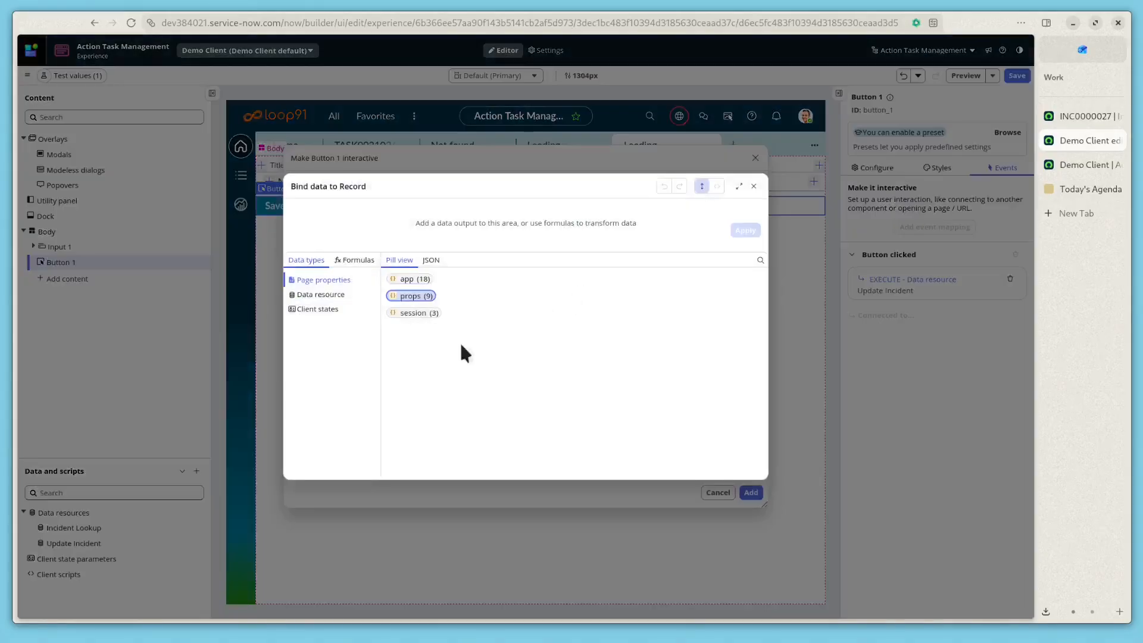
click(410, 298)
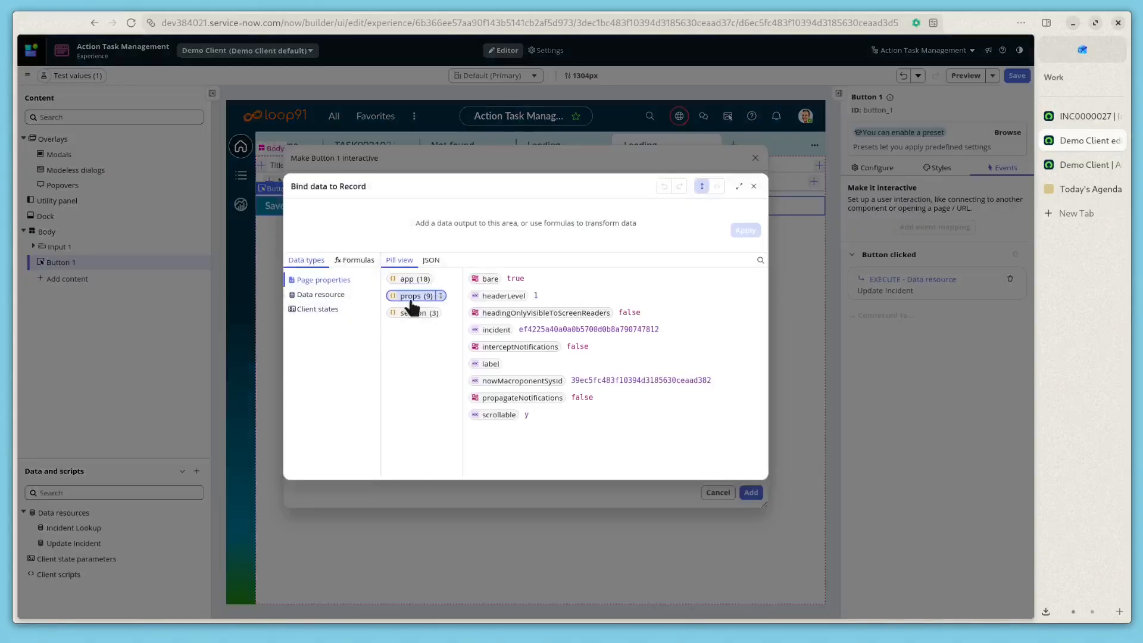
click(494, 329)
click(745, 231)
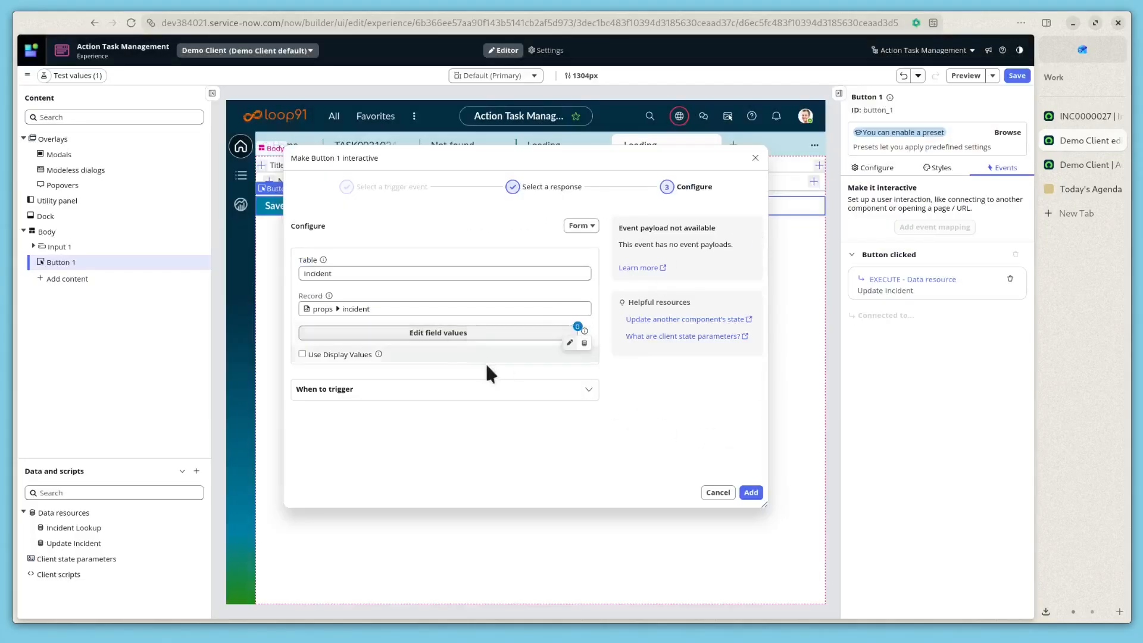
Step: Add a Short description field value bound to the titleString client state, and add the configured handler to the button
click(465, 336)
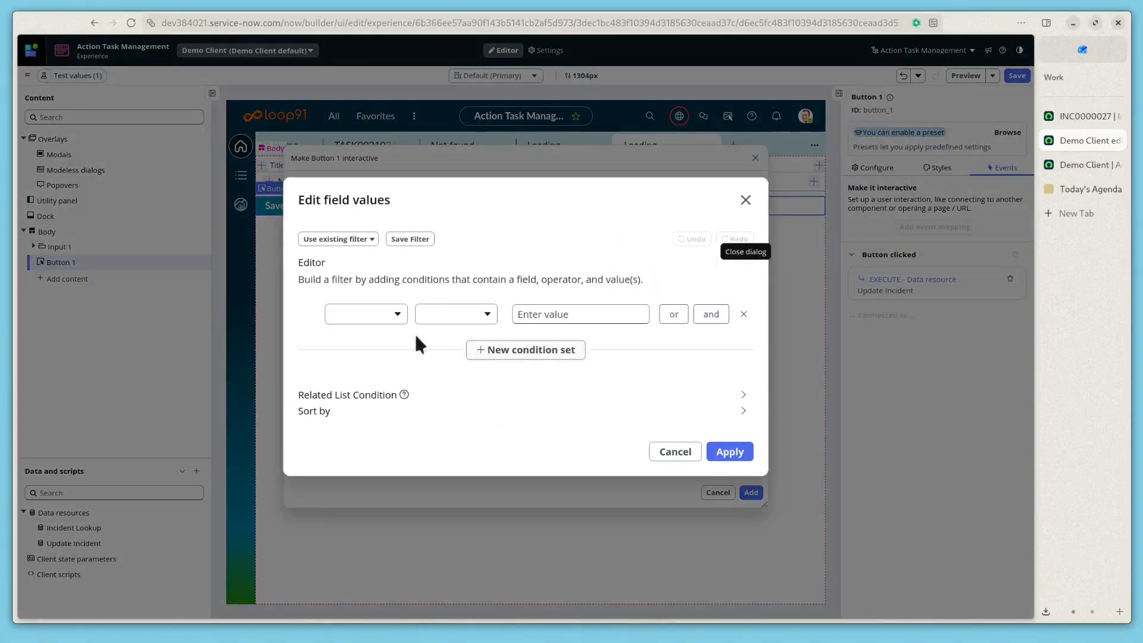
click(396, 315)
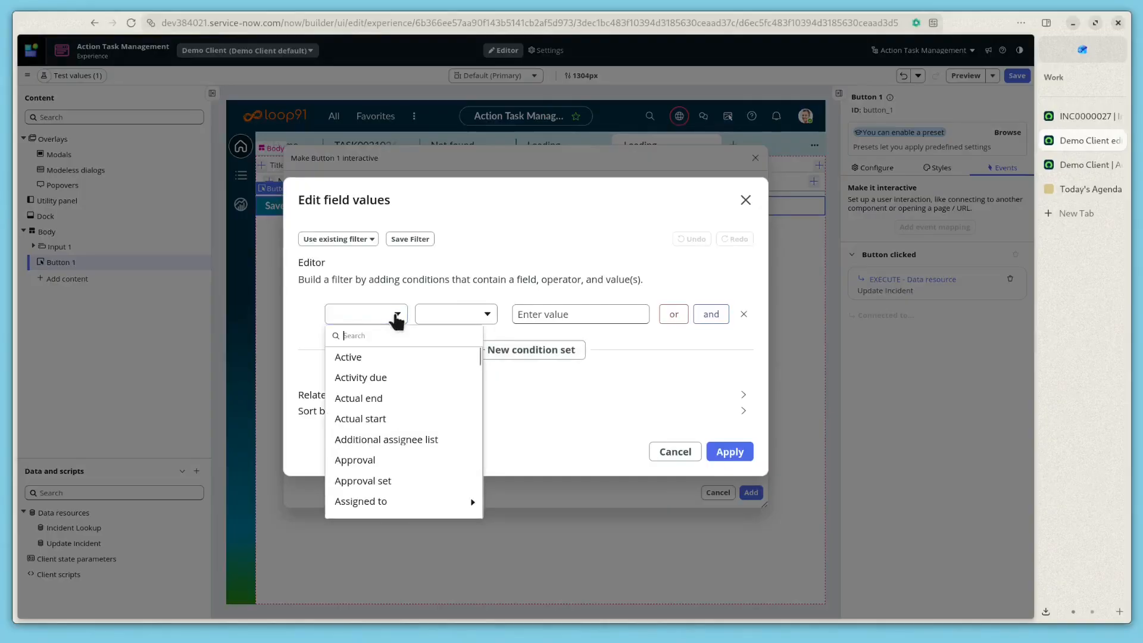
text(short)
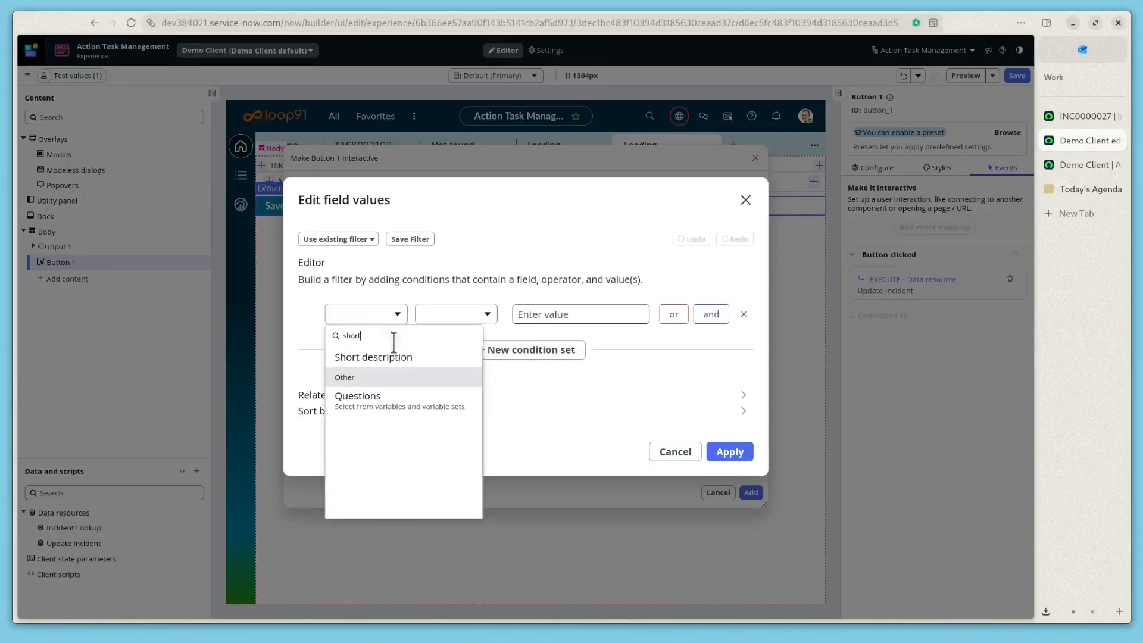
click(388, 357)
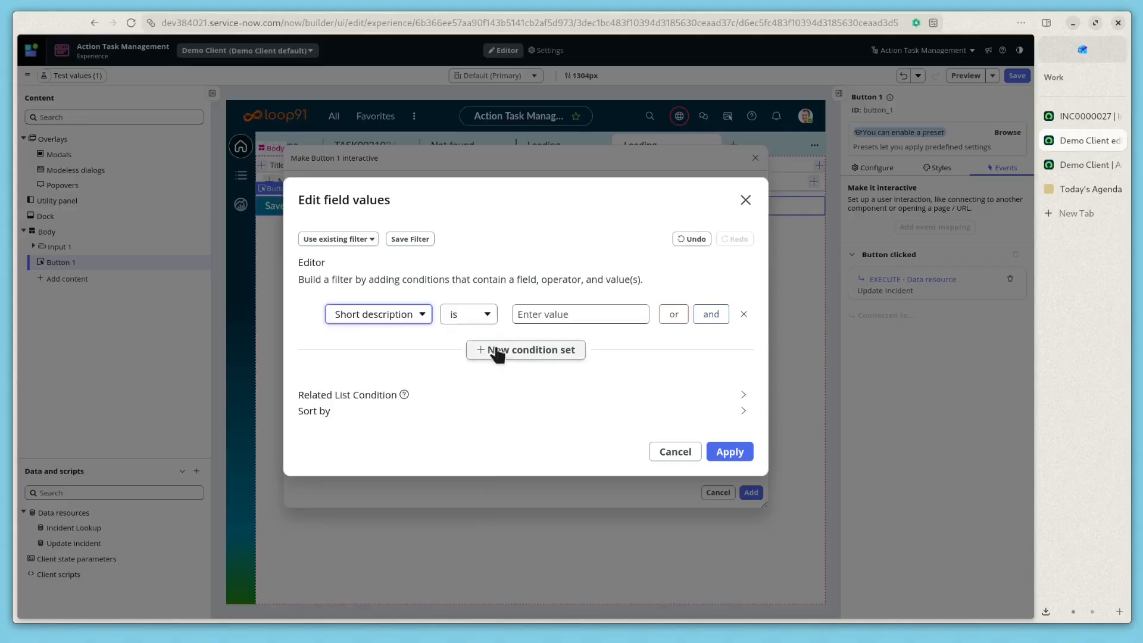
mouse_move(572, 314)
click(645, 293)
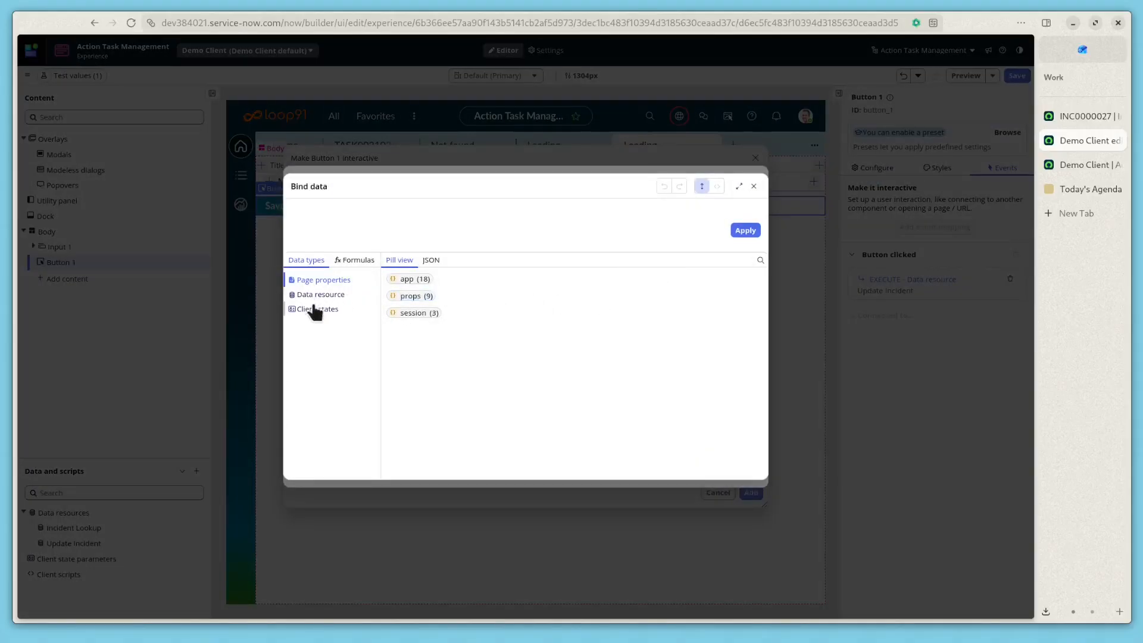
click(315, 308)
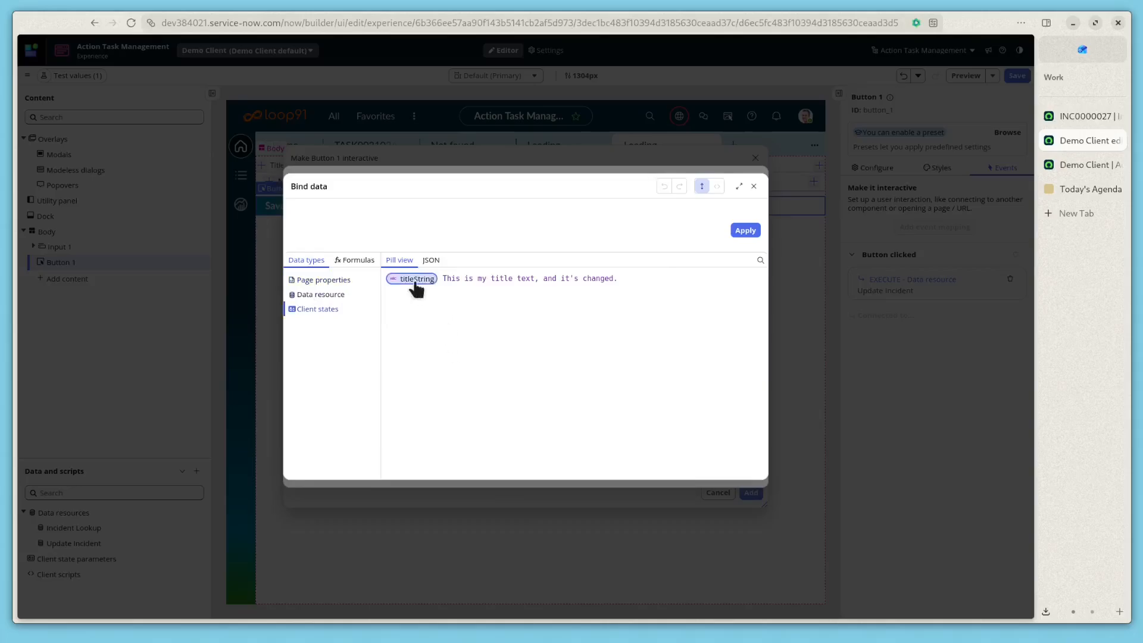
click(442, 279)
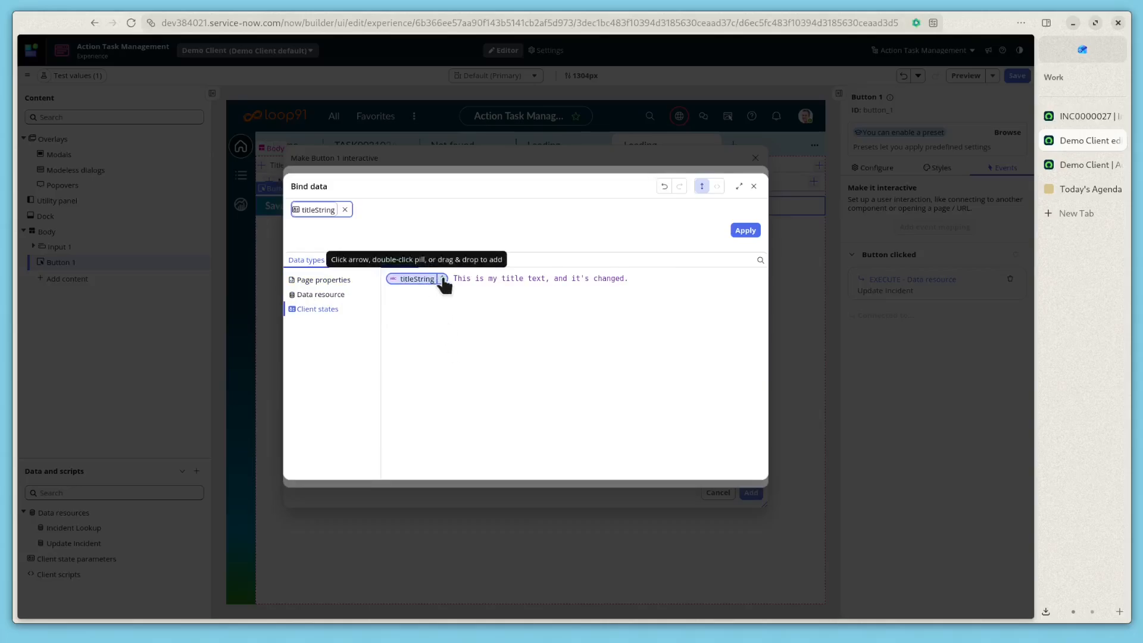
click(744, 229)
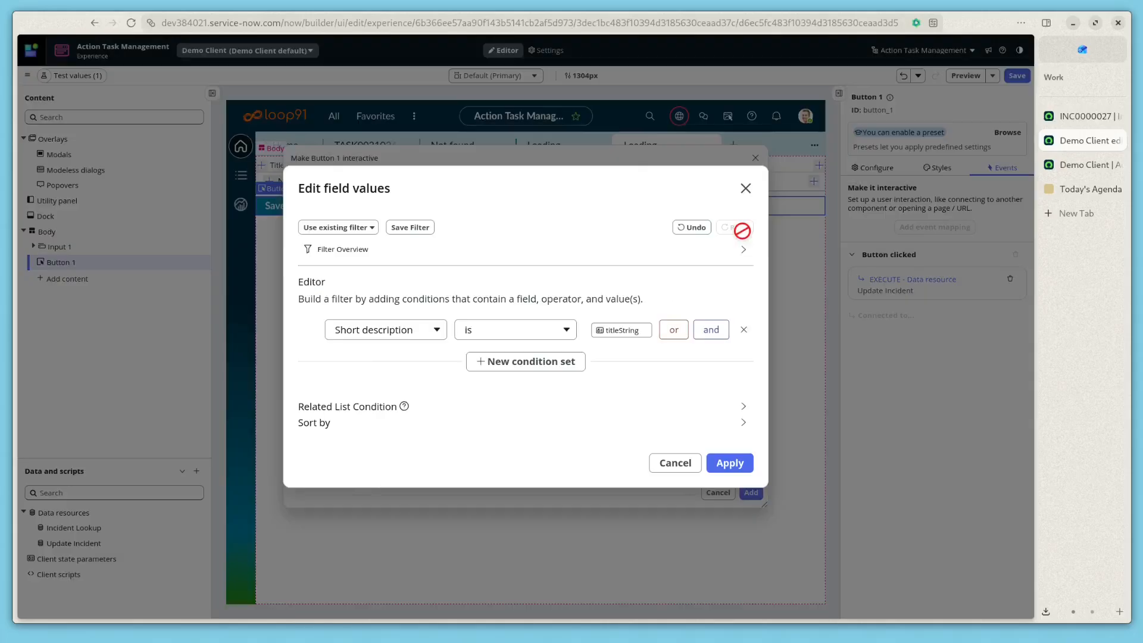
click(728, 467)
click(751, 493)
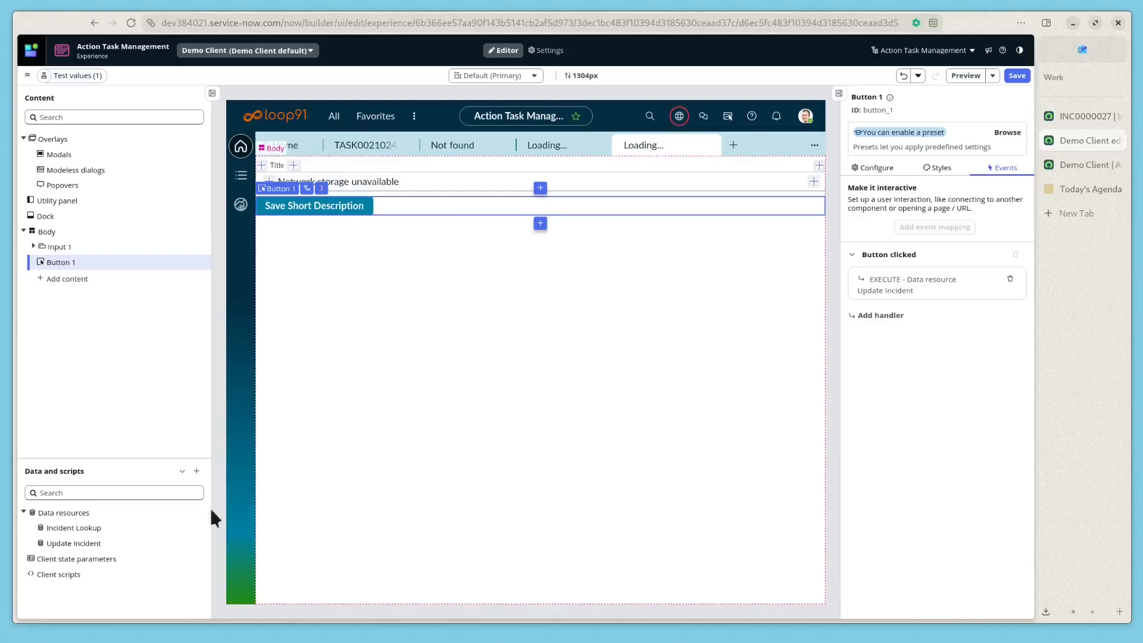
Step: Check the page's client state parameters and choose Set client state parameter as the handler for Input 1's Text entered event
click(96, 558)
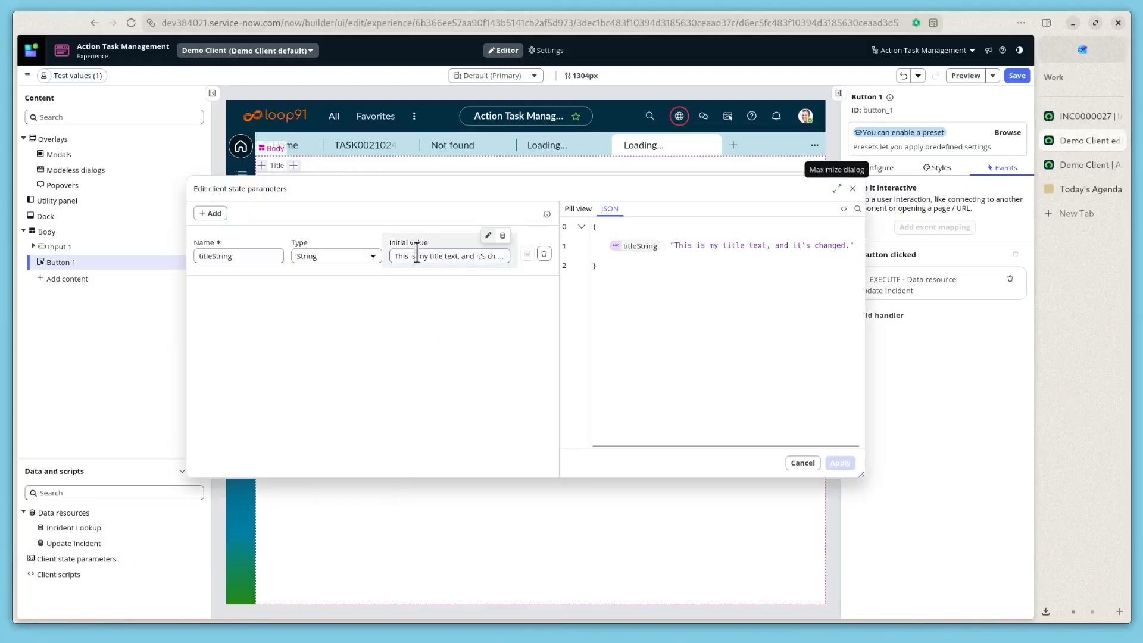
click(853, 188)
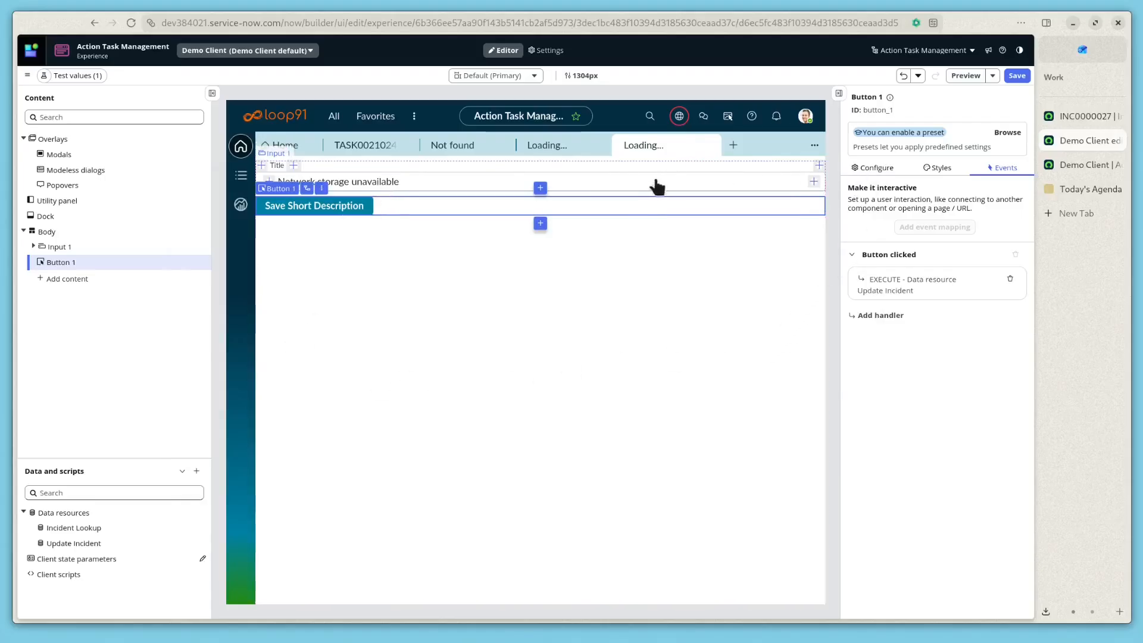
click(691, 189)
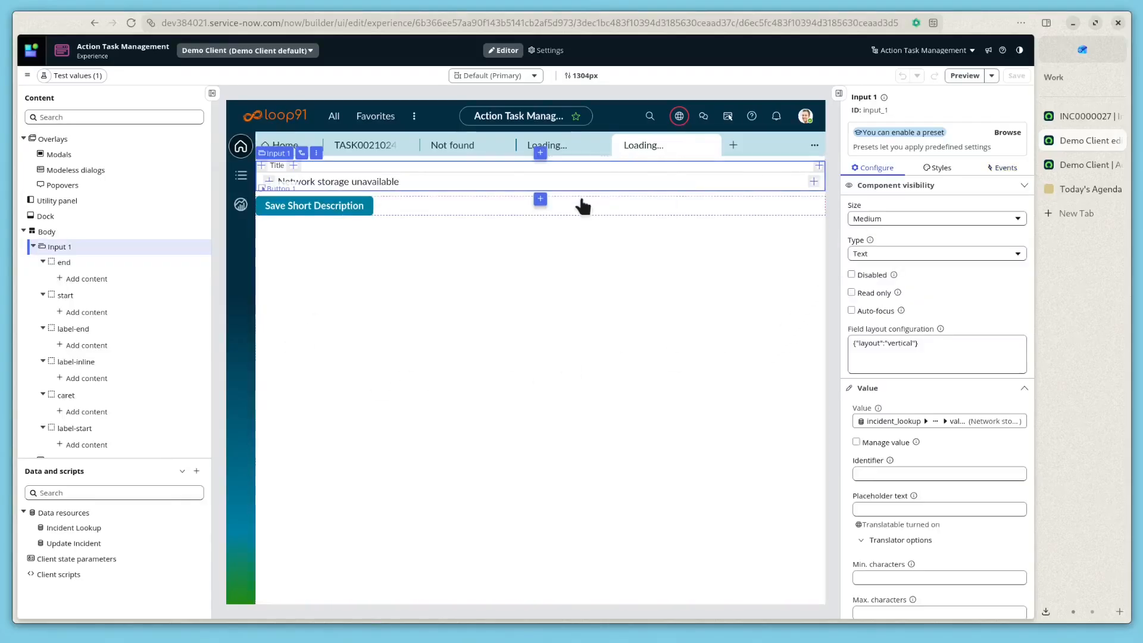
click(1006, 168)
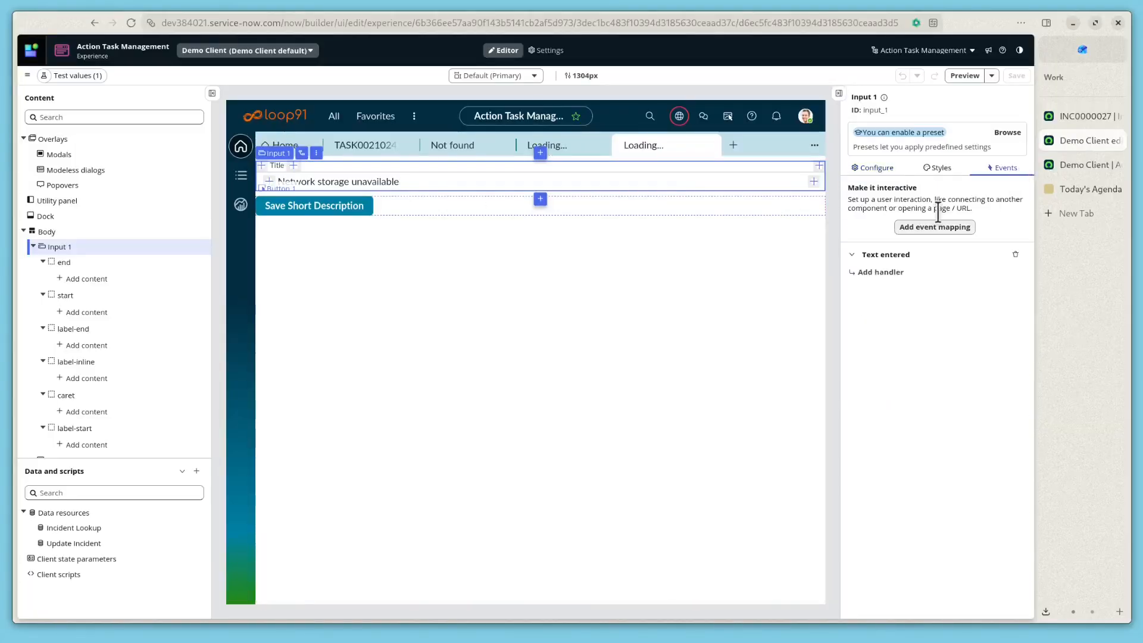
click(881, 272)
click(450, 340)
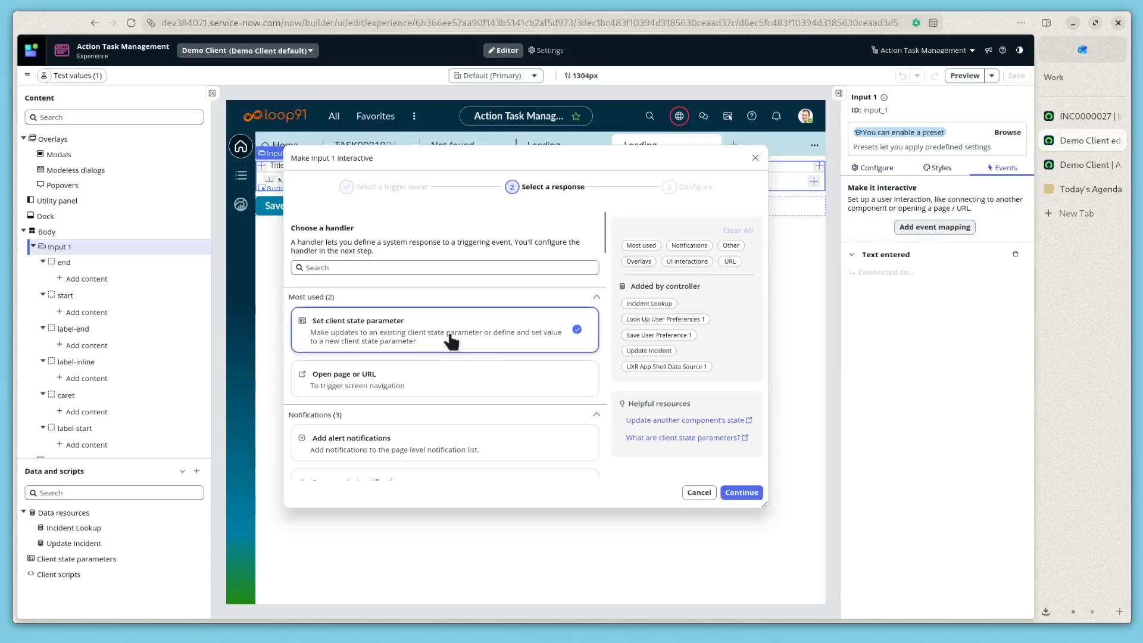
click(741, 494)
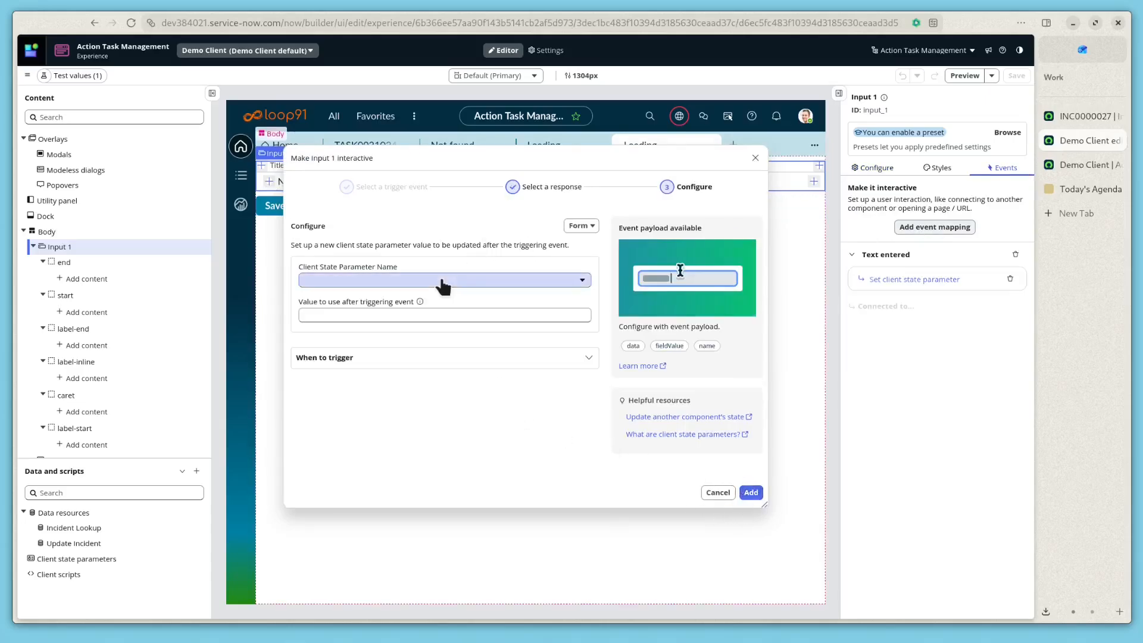
Step: Configure the handler to set titleString to the event payload's fieldValue and add it to Input 1
click(510, 280)
click(431, 291)
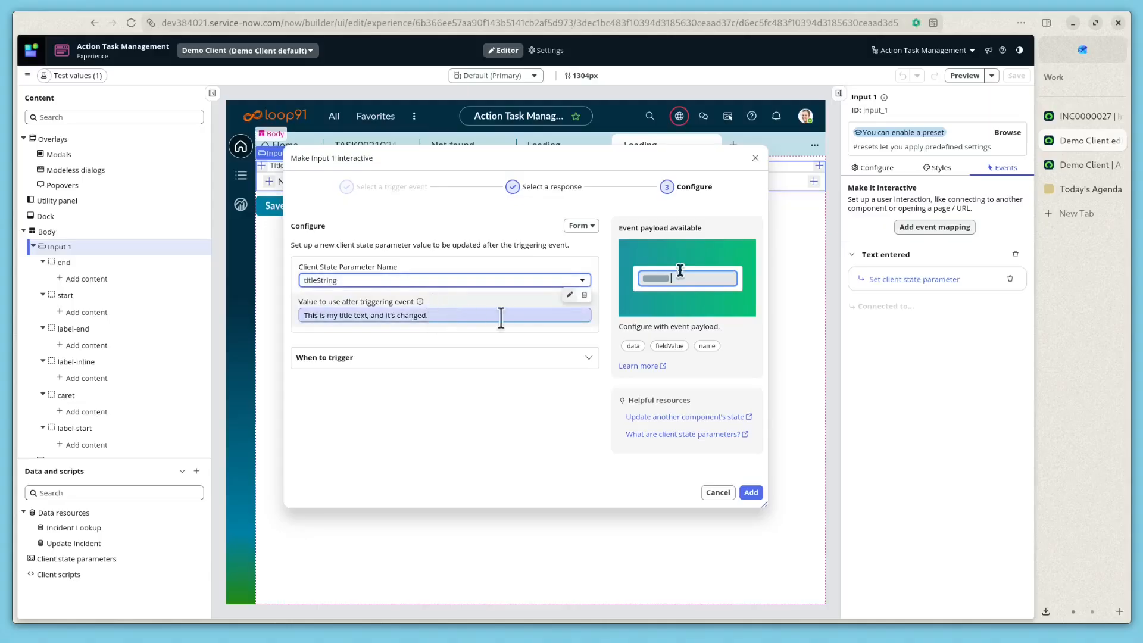
click(586, 296)
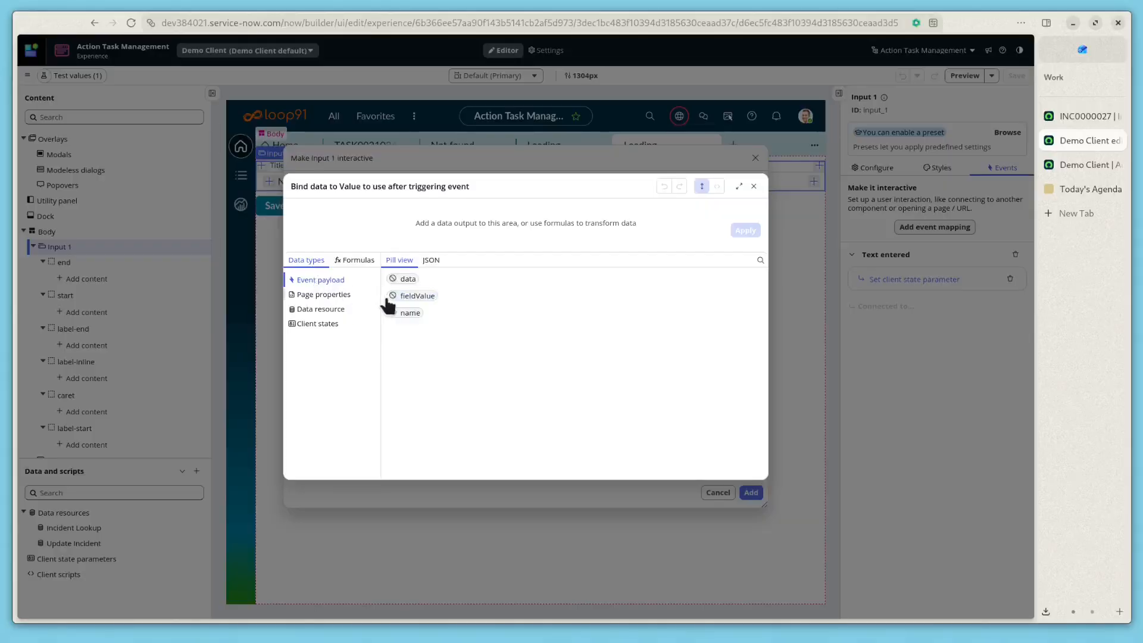
click(405, 298)
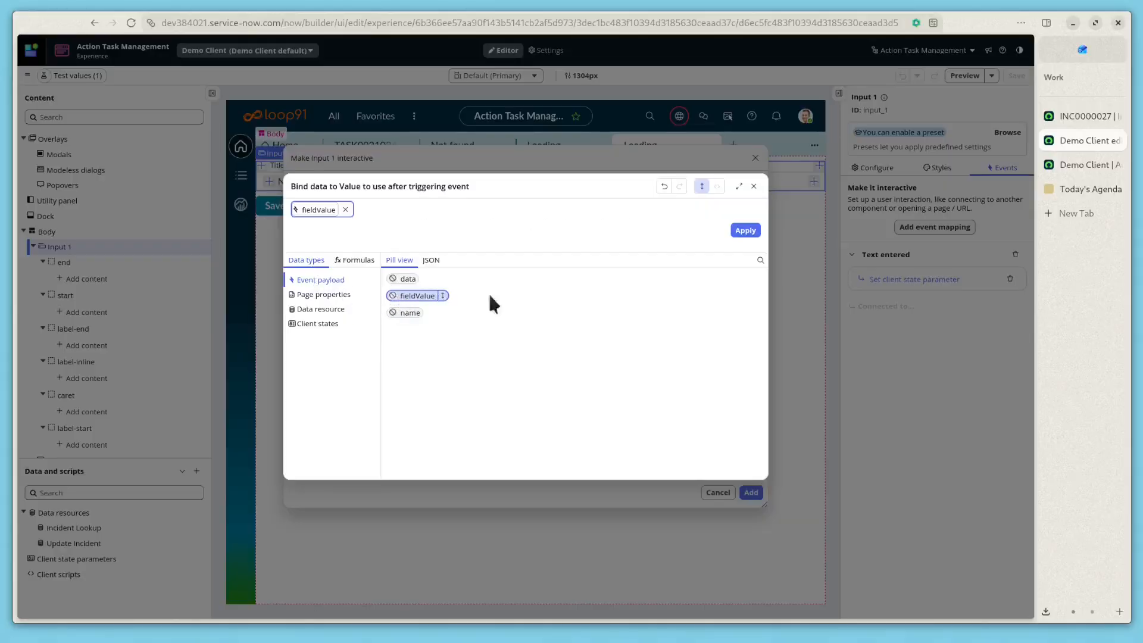
click(743, 231)
click(751, 492)
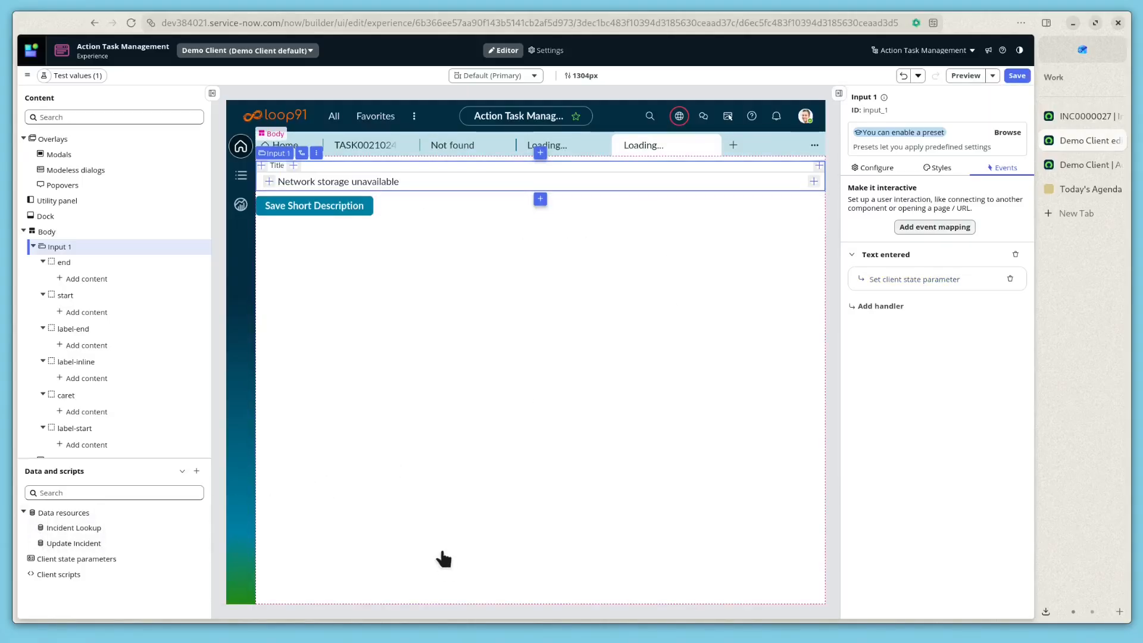
Step: Review the field values in the Save Short Description button's Update Incident handler and apply them as they are
click(350, 207)
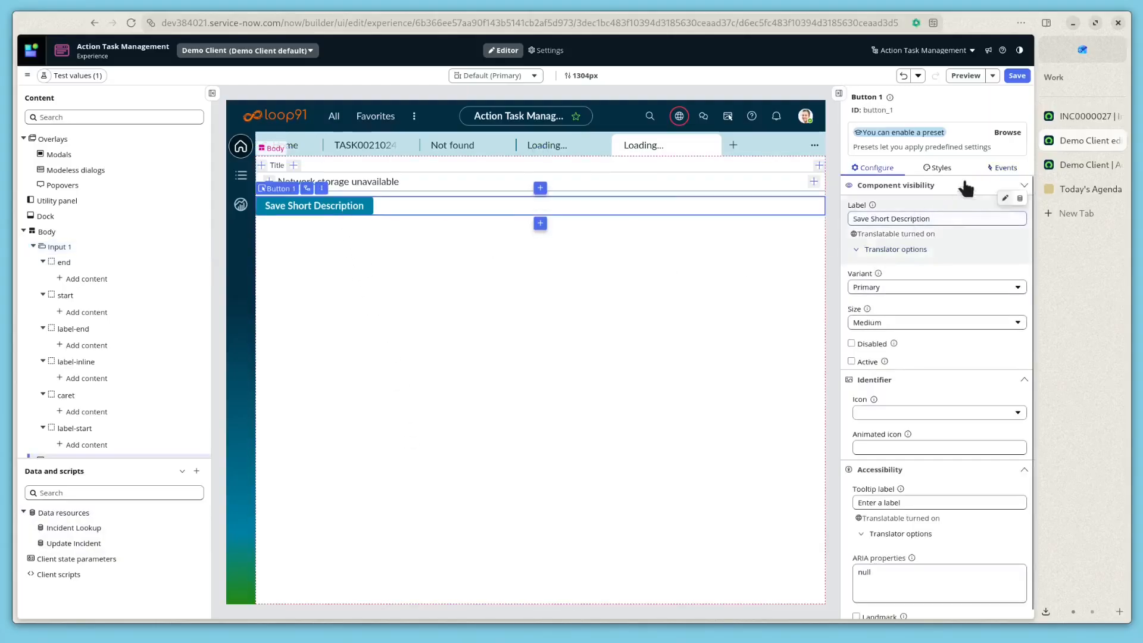
click(1002, 168)
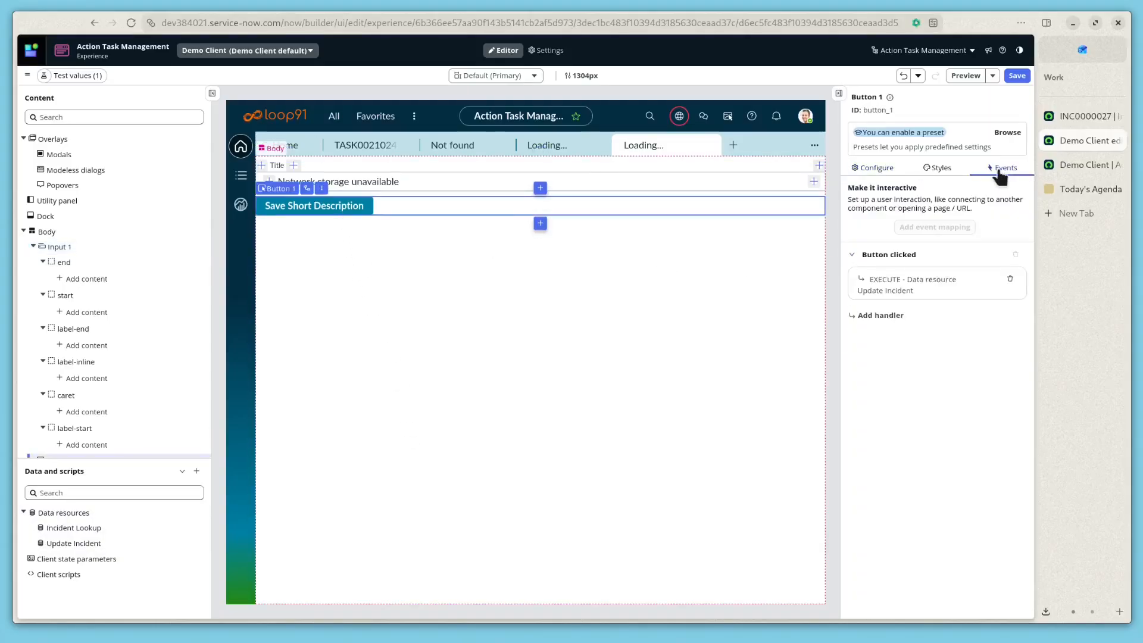
click(912, 289)
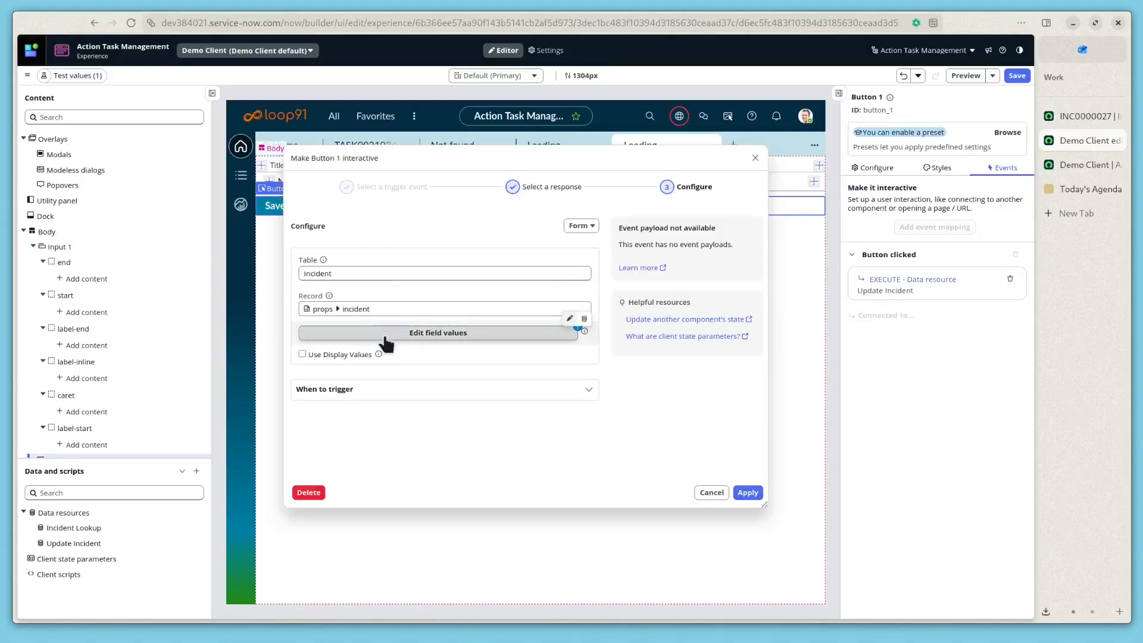
click(408, 329)
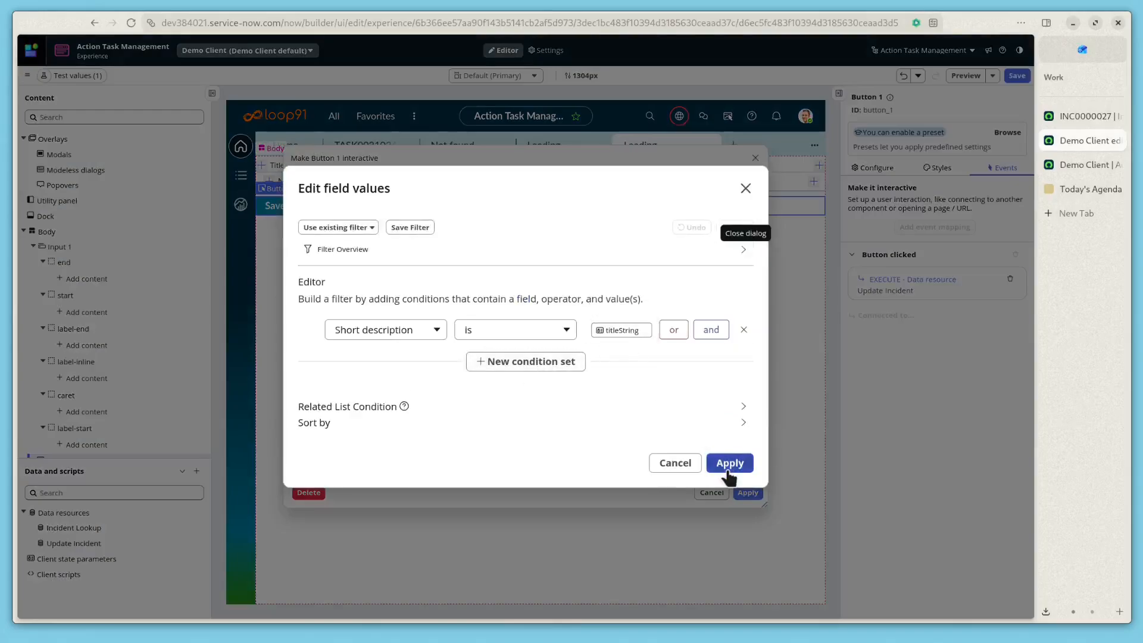
click(728, 470)
click(748, 492)
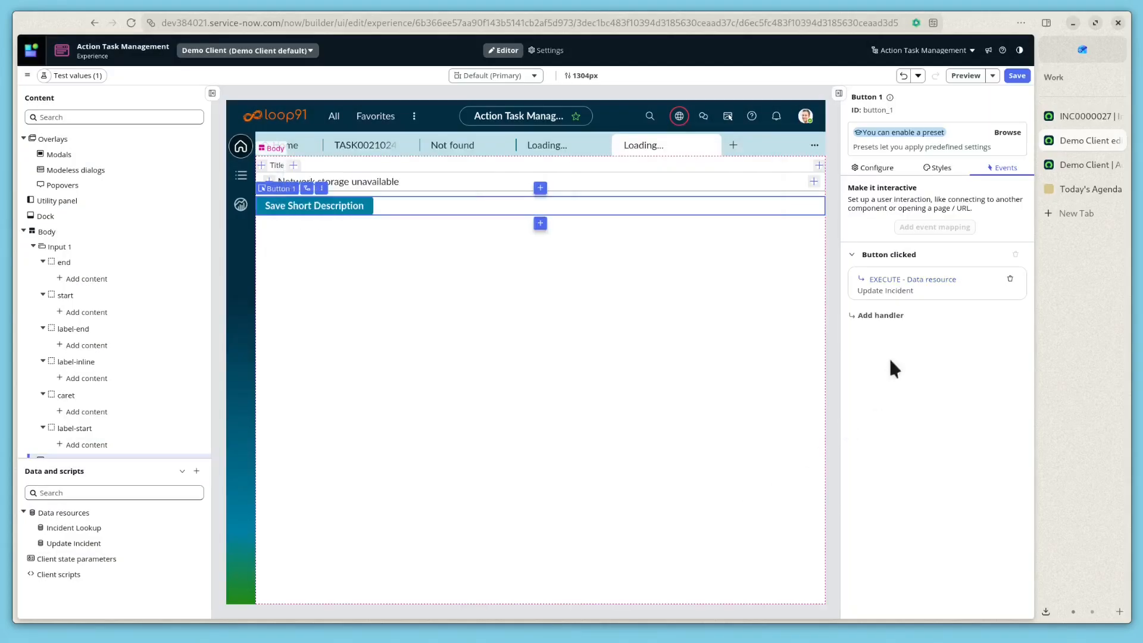
Step: Save the page in the editor and reload the live Demo Client page in its browser tab
click(1014, 80)
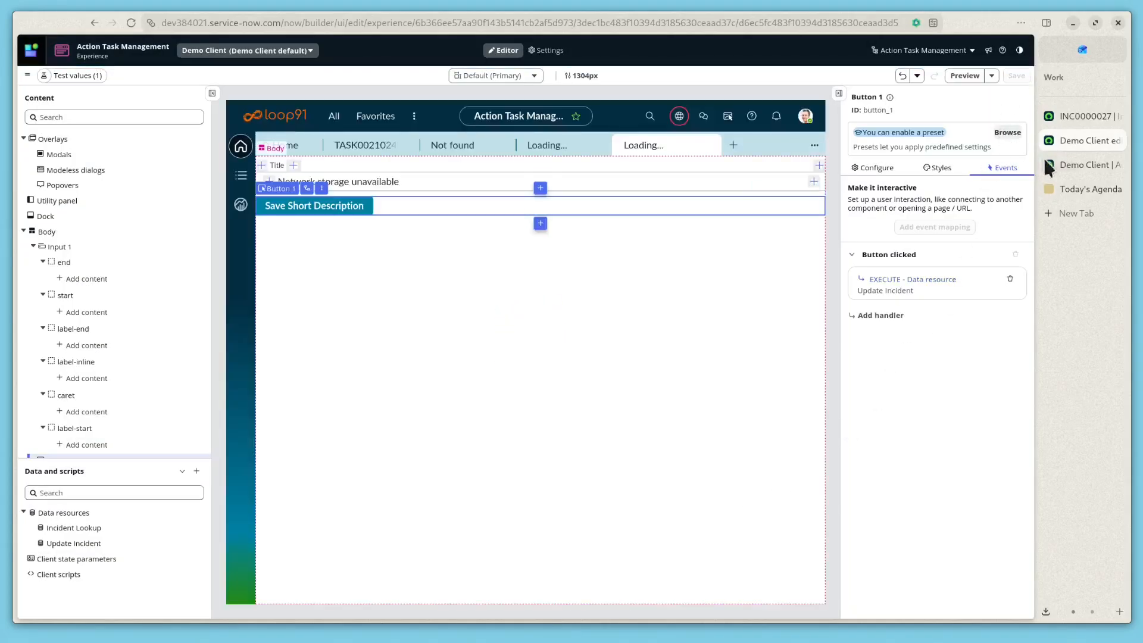
click(1061, 165)
click(130, 24)
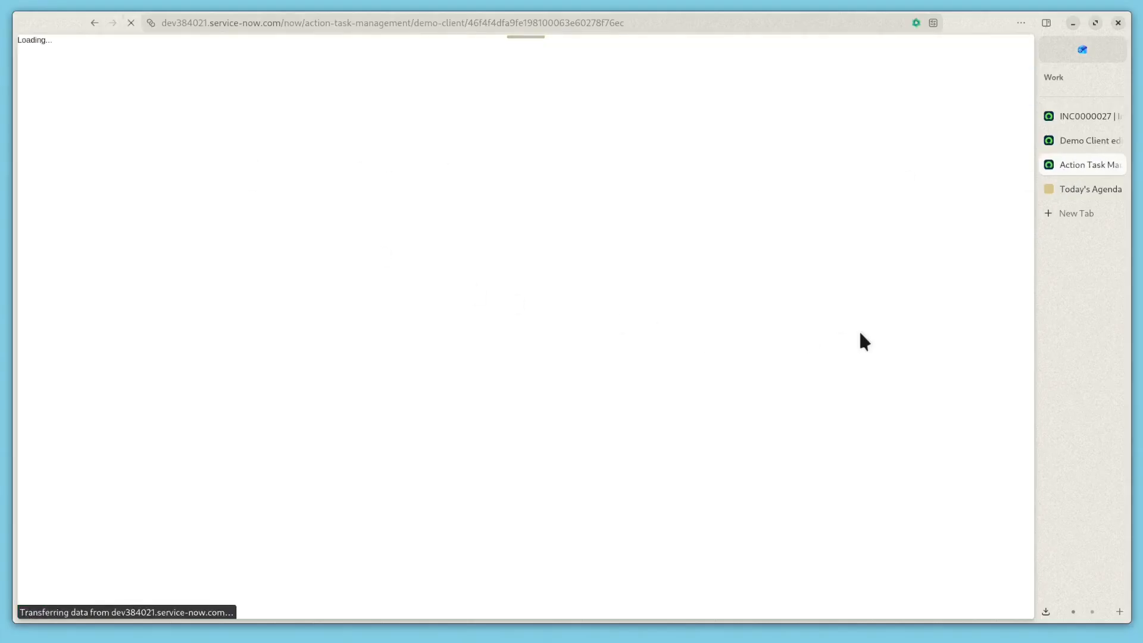
Step: Switch to the incident record's browser tab and highlight its Number to check which incident is being edited
click(1071, 121)
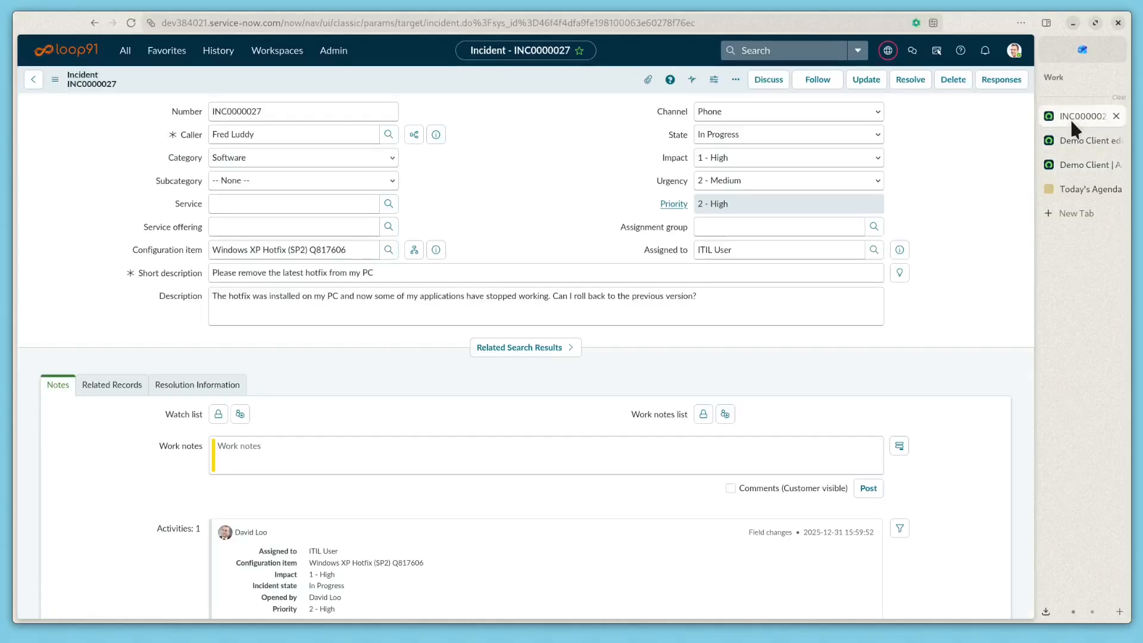
click(273, 111)
drag(273, 111, 128, 111)
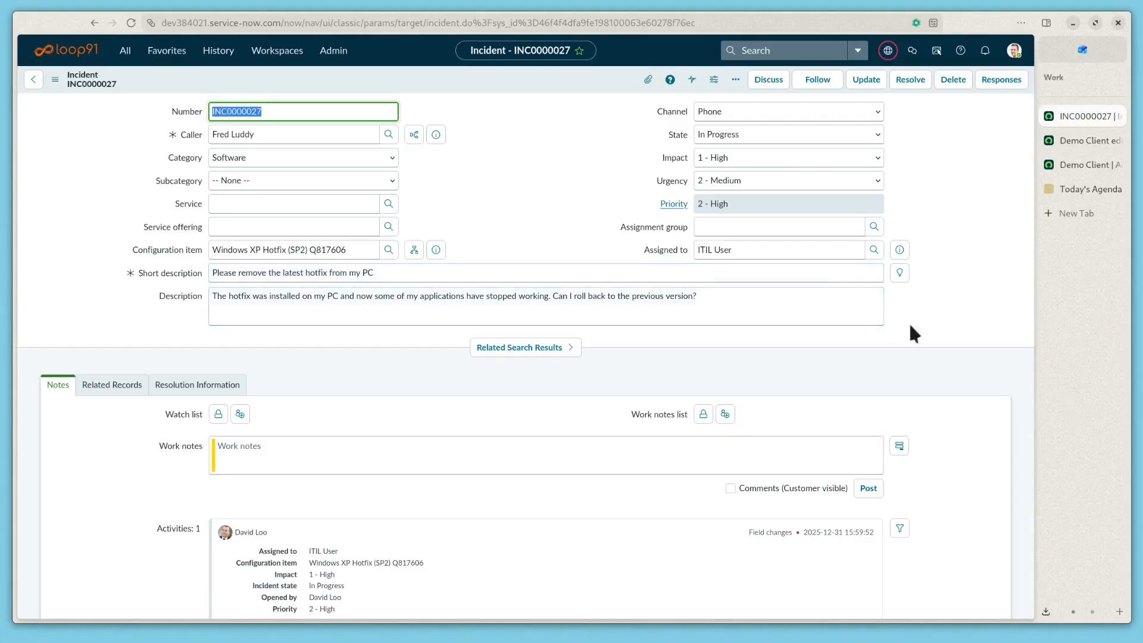
Step: On the live Demo Client page, append "today" to the Title text and save the short description
click(1081, 166)
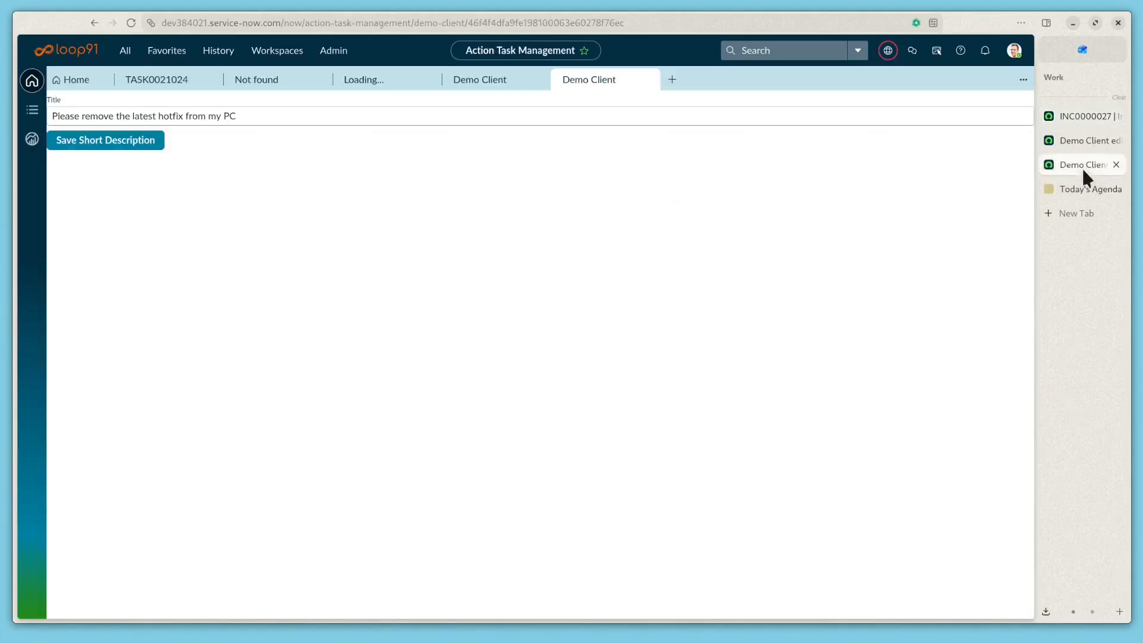
click(369, 113)
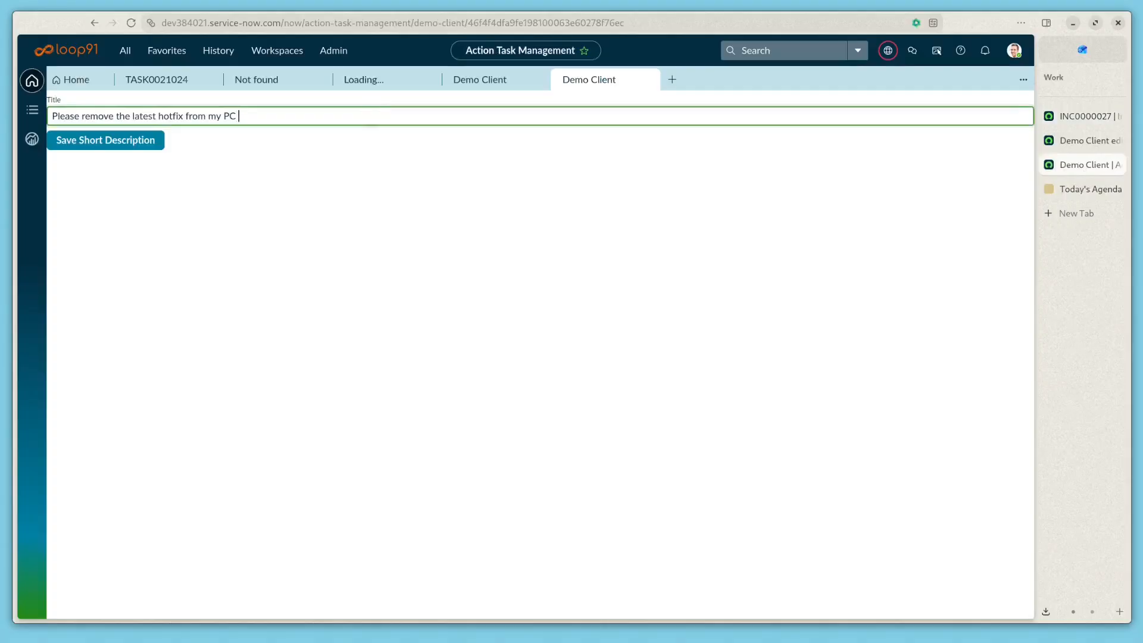
click(110, 150)
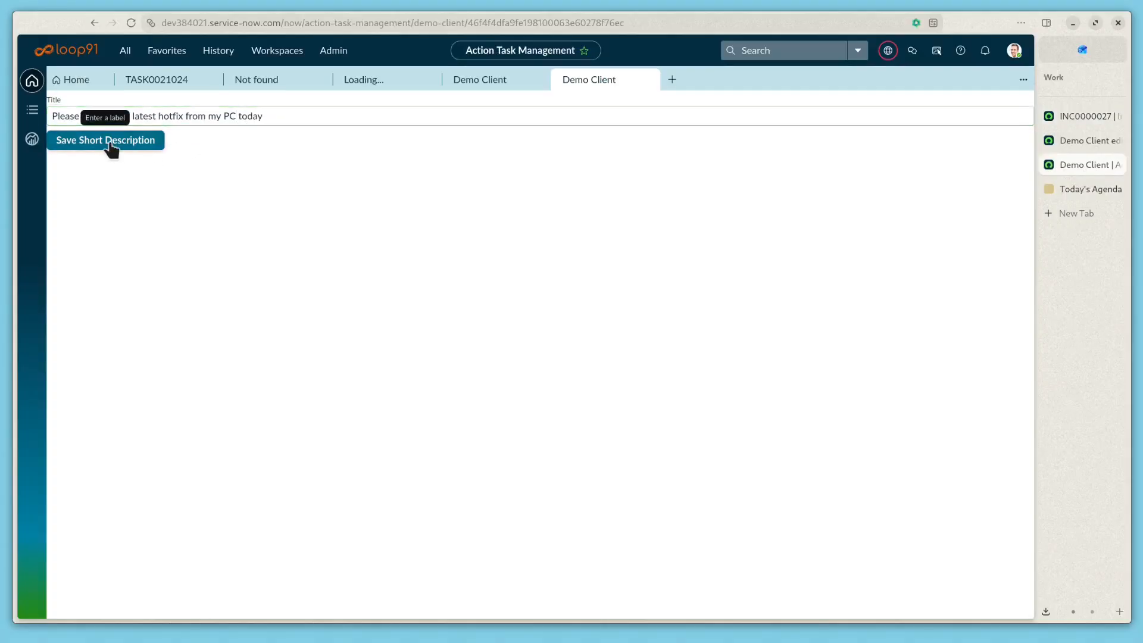
Step: Highlight the Short description on the incident record's browser tab to check it, and return to the live Demo Client page
click(1069, 112)
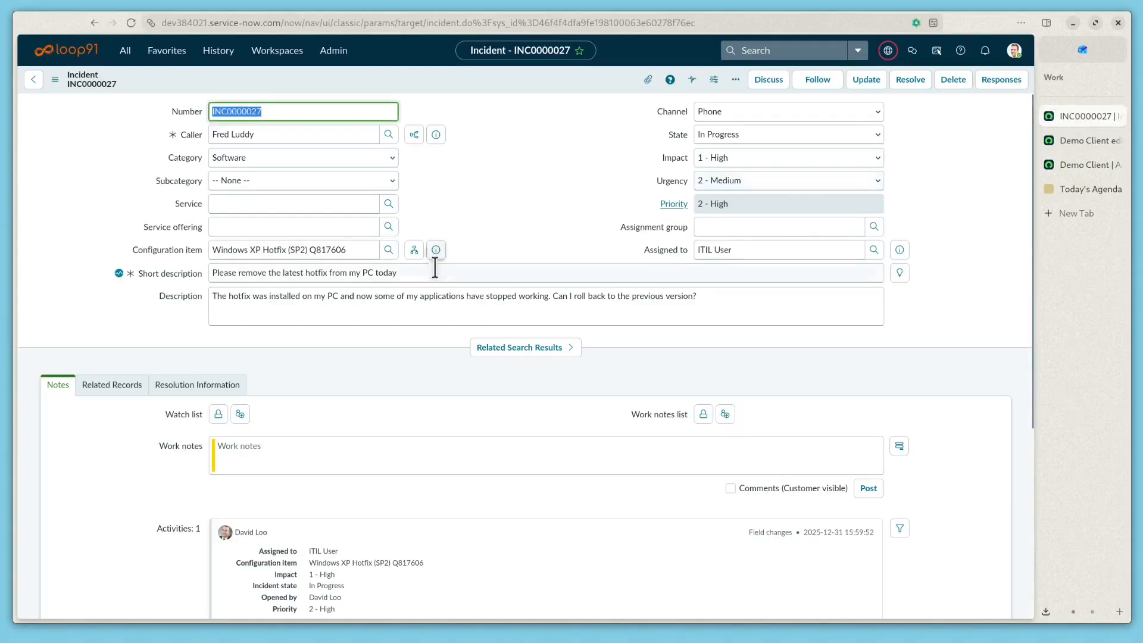
drag(431, 272, 116, 270)
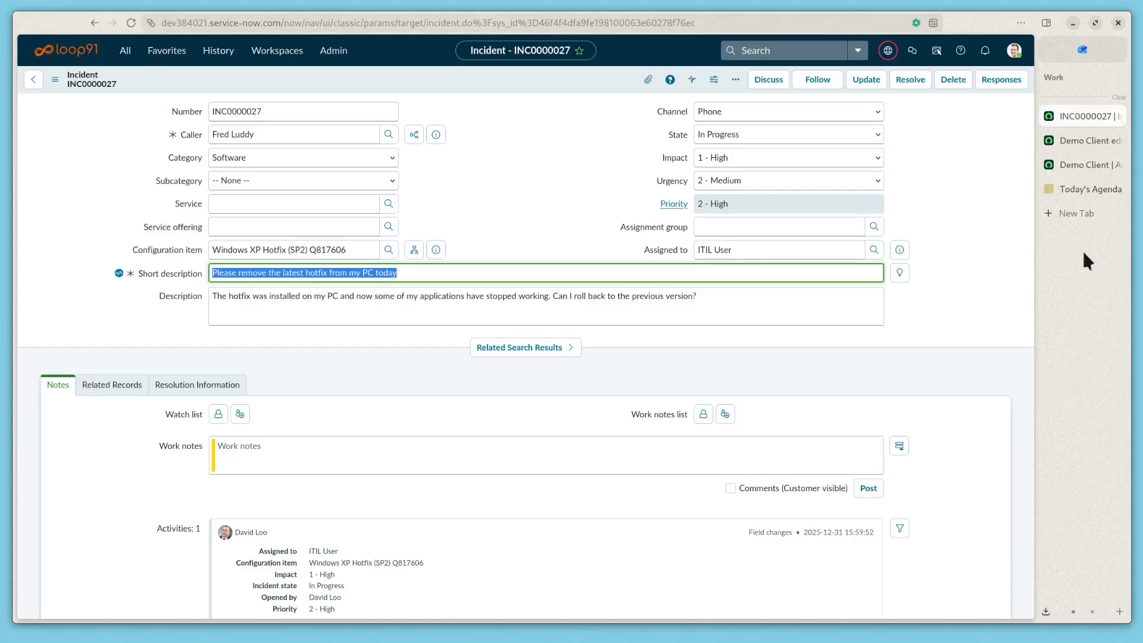
click(1079, 162)
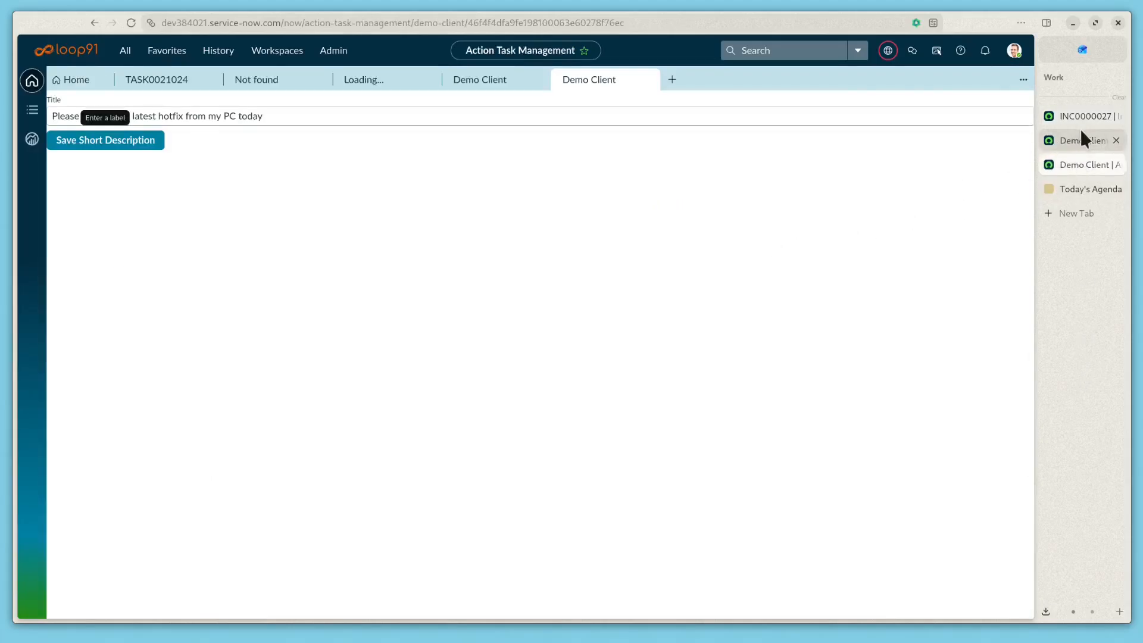
Step: In the page editor, map the Update Incident data resource's Operation Succeeded event to an Add alert notifications handler
click(1081, 136)
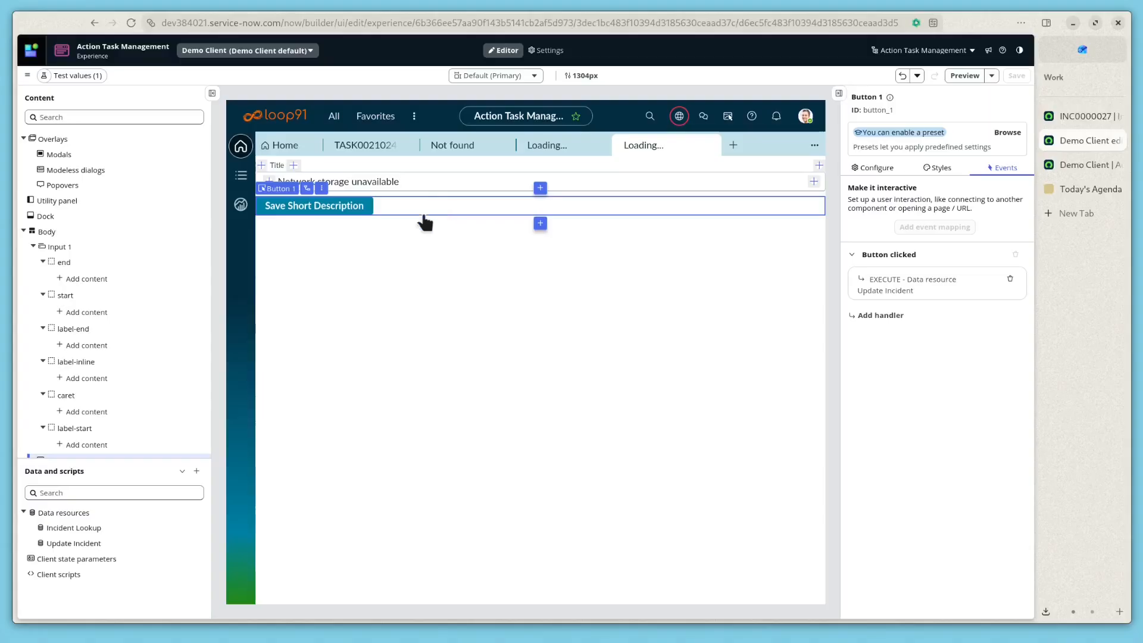
click(63, 543)
click(297, 248)
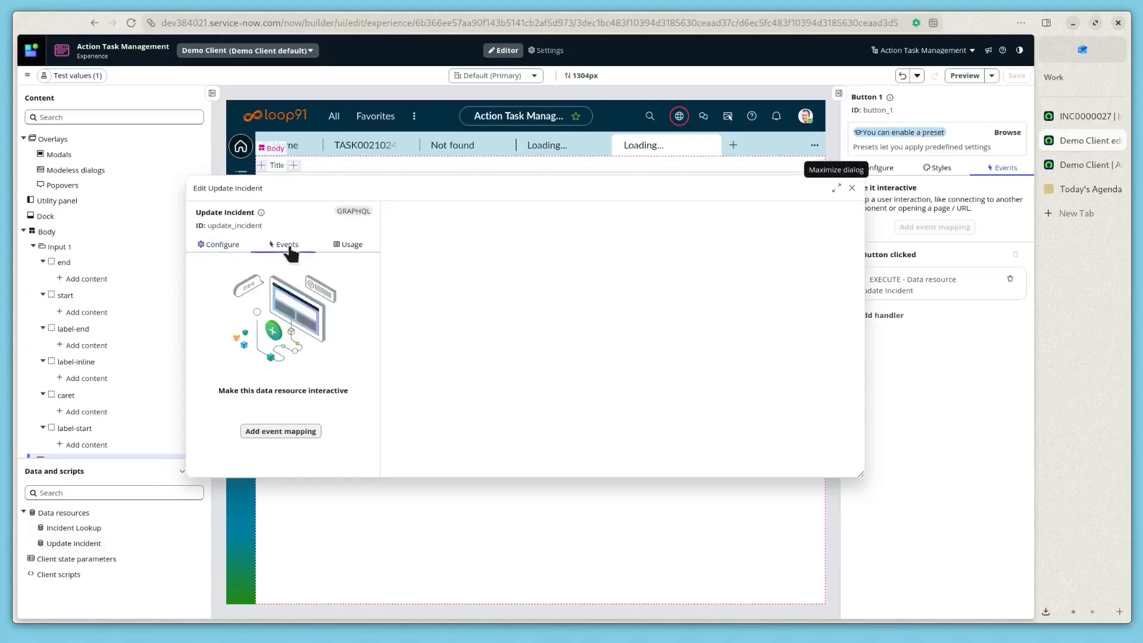
click(284, 430)
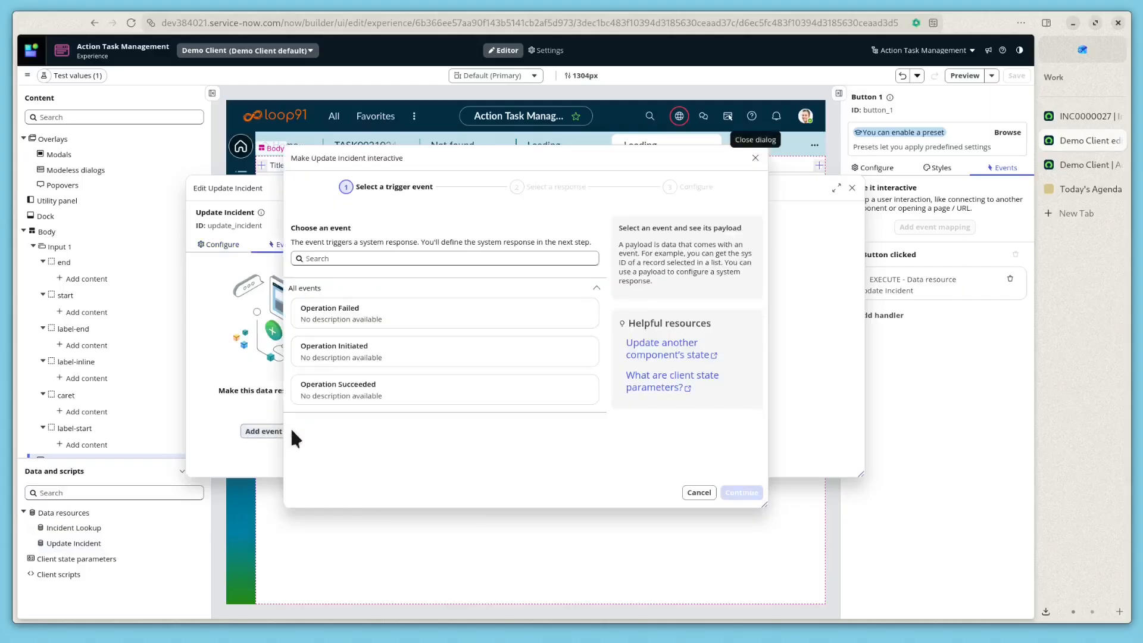
click(384, 400)
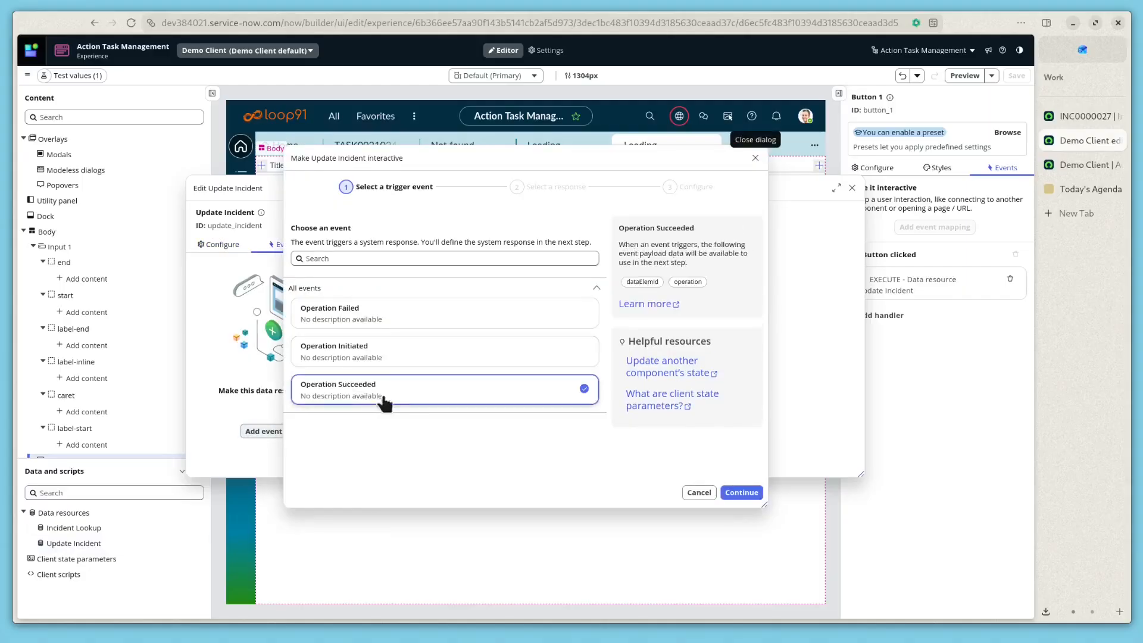
click(741, 492)
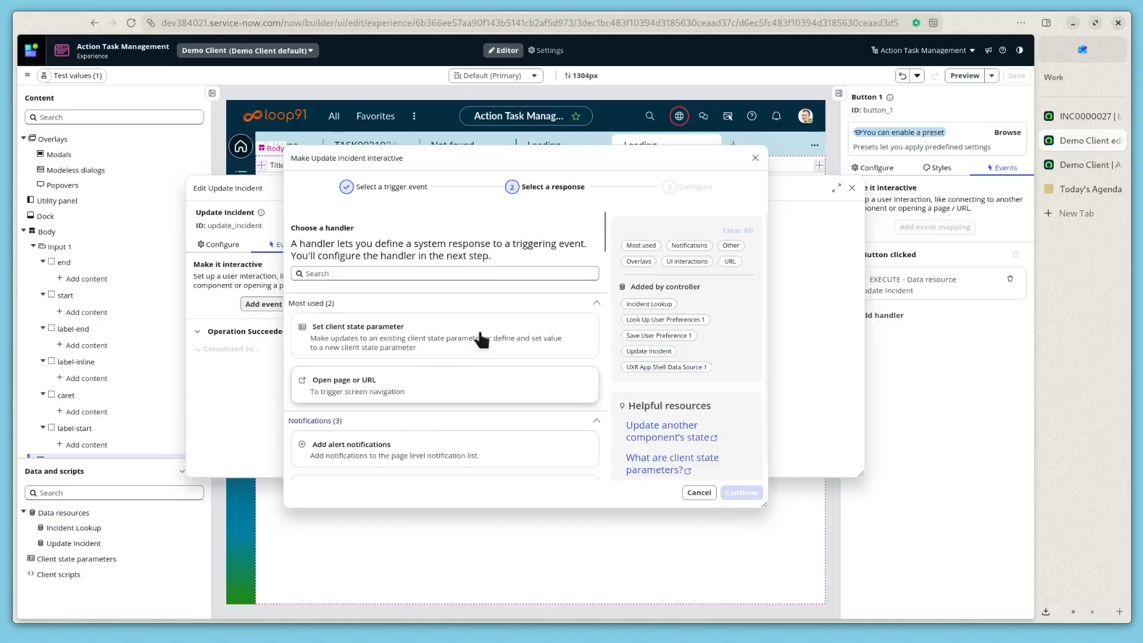
click(417, 456)
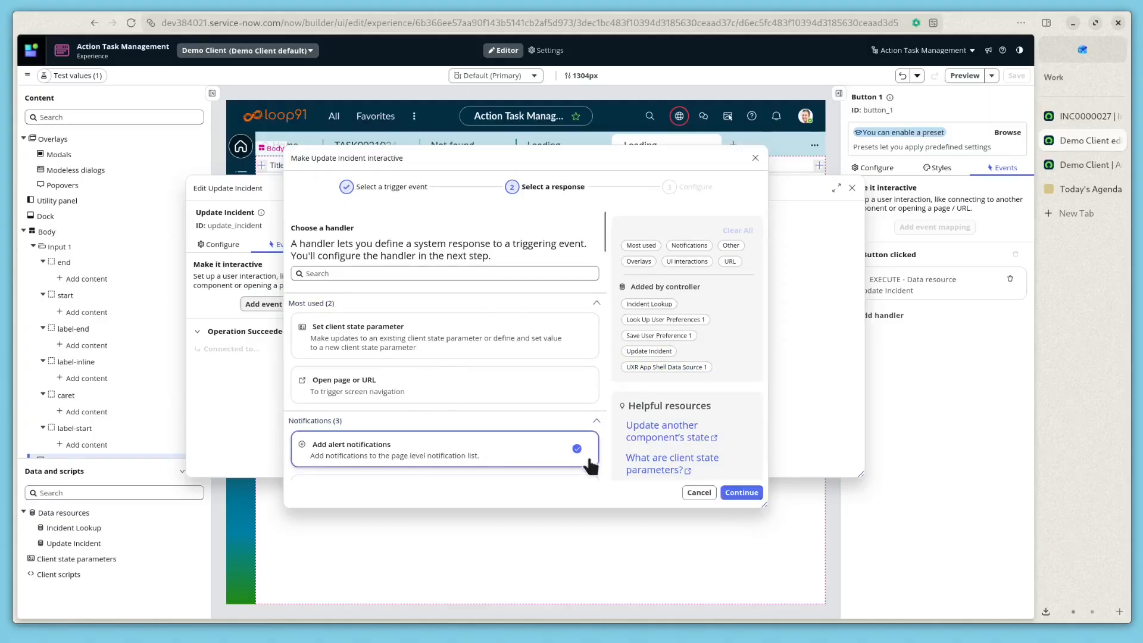
click(742, 493)
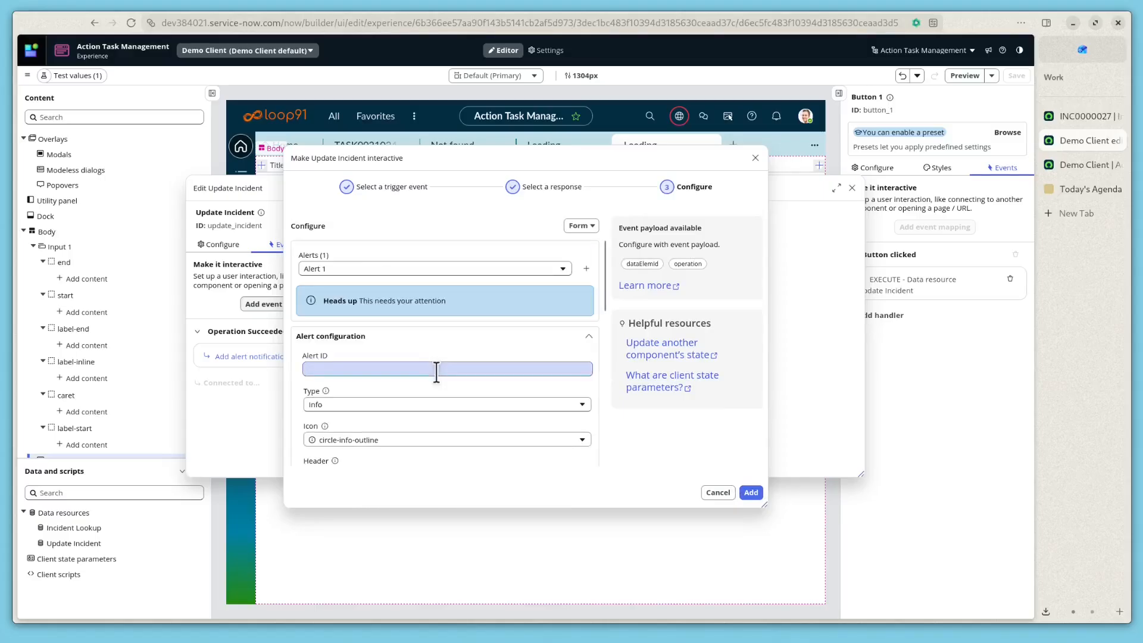
Step: Set Alert 1's header to "Record Saved" and its message to "The record was succesfully saved."
click(446, 277)
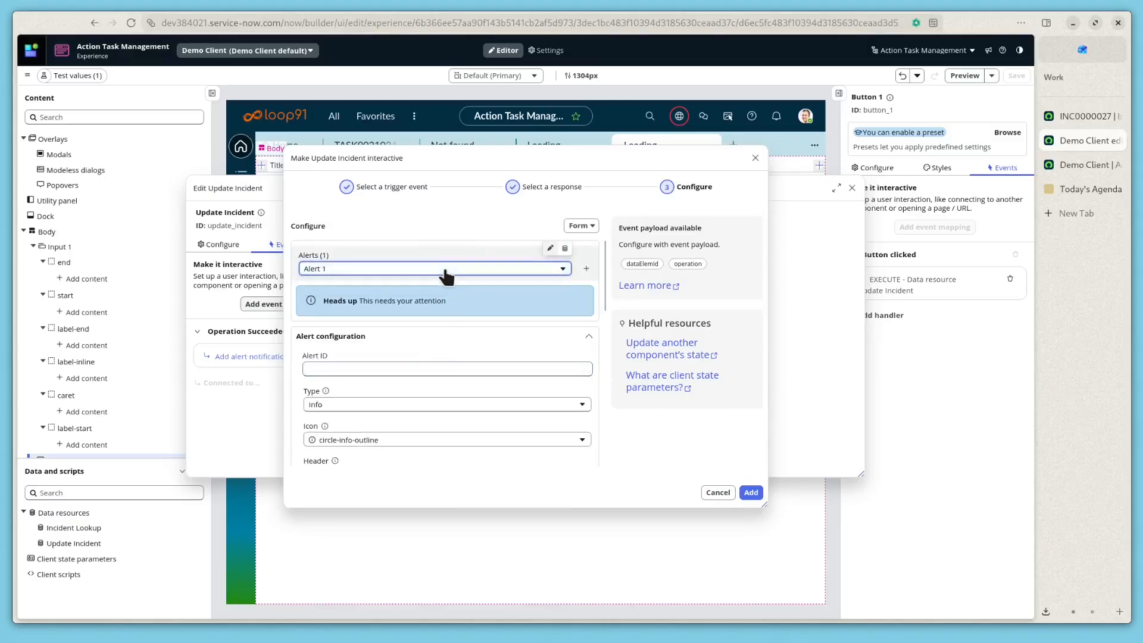
scroll(405, 357, down, 3)
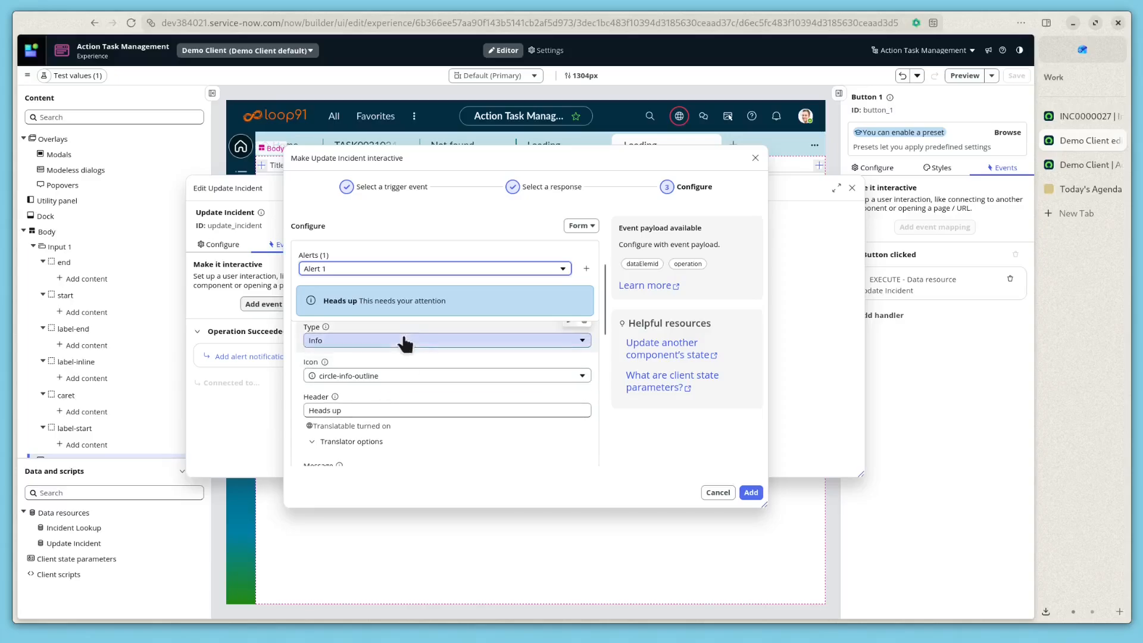
scroll(393, 392, down, 2)
click(395, 346)
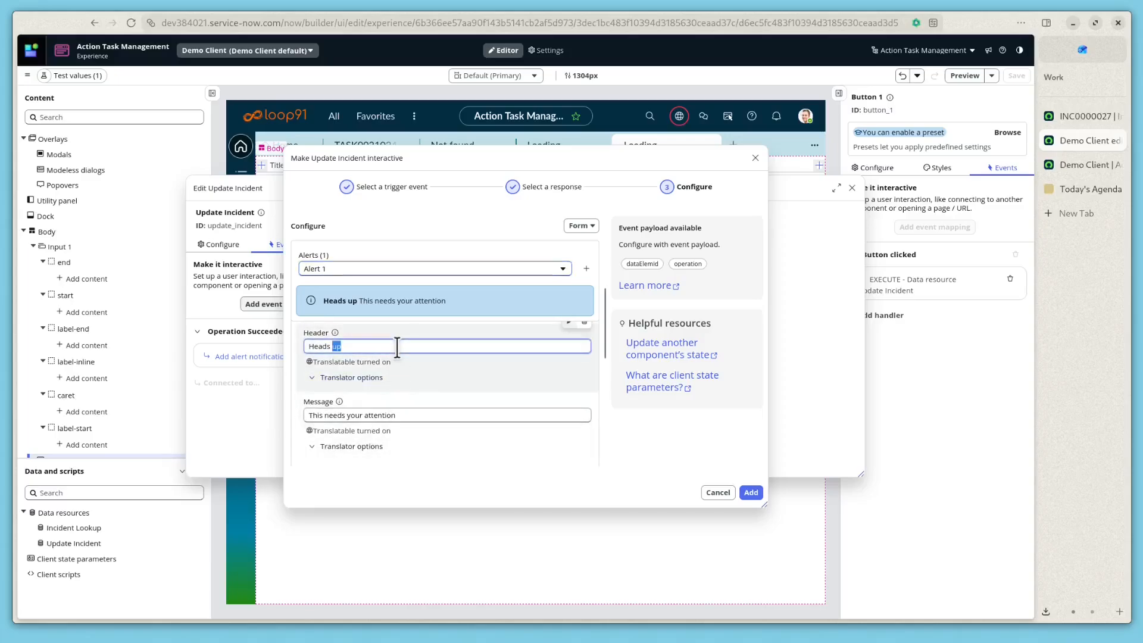
key(ctrl+a)
text(Record)
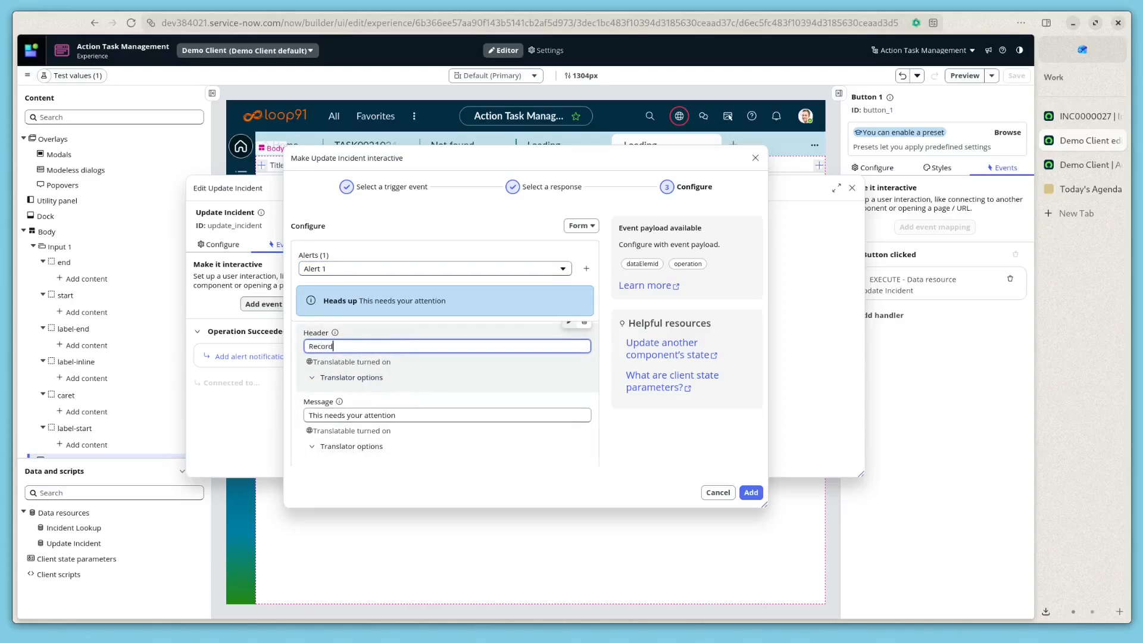
text( Saved)
click(424, 416)
key(ctrl+a)
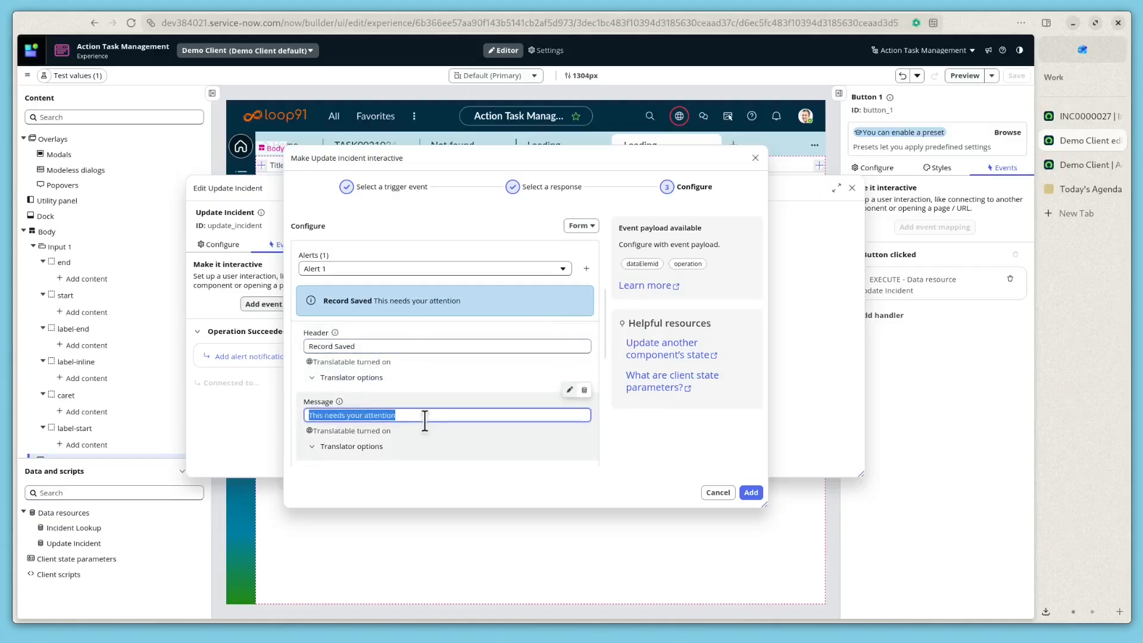
text(The re)
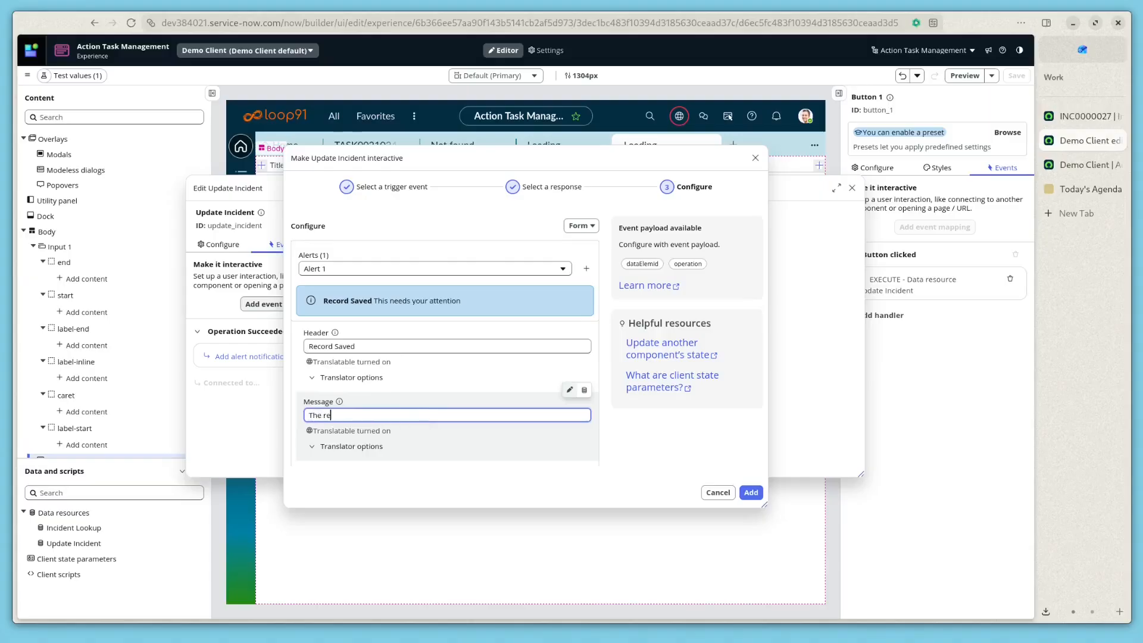
text(cord was successfully saved.)
Step: Set the alert's type to Positive, add the handler and close the Update Incident settings
scroll(434, 327, up, 2)
click(426, 341)
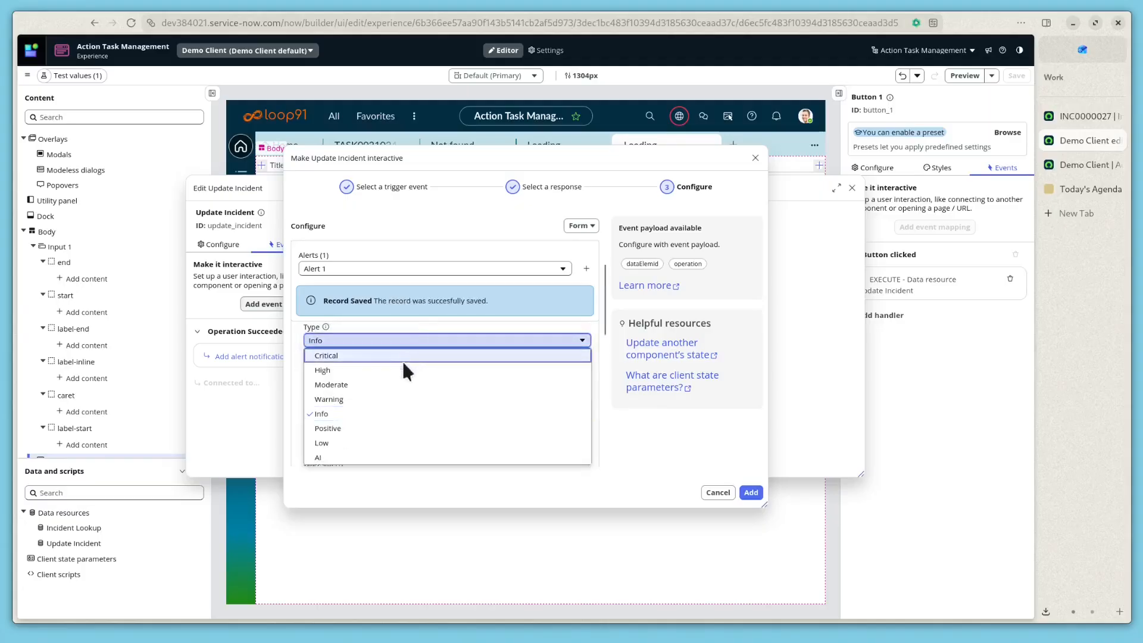
click(370, 426)
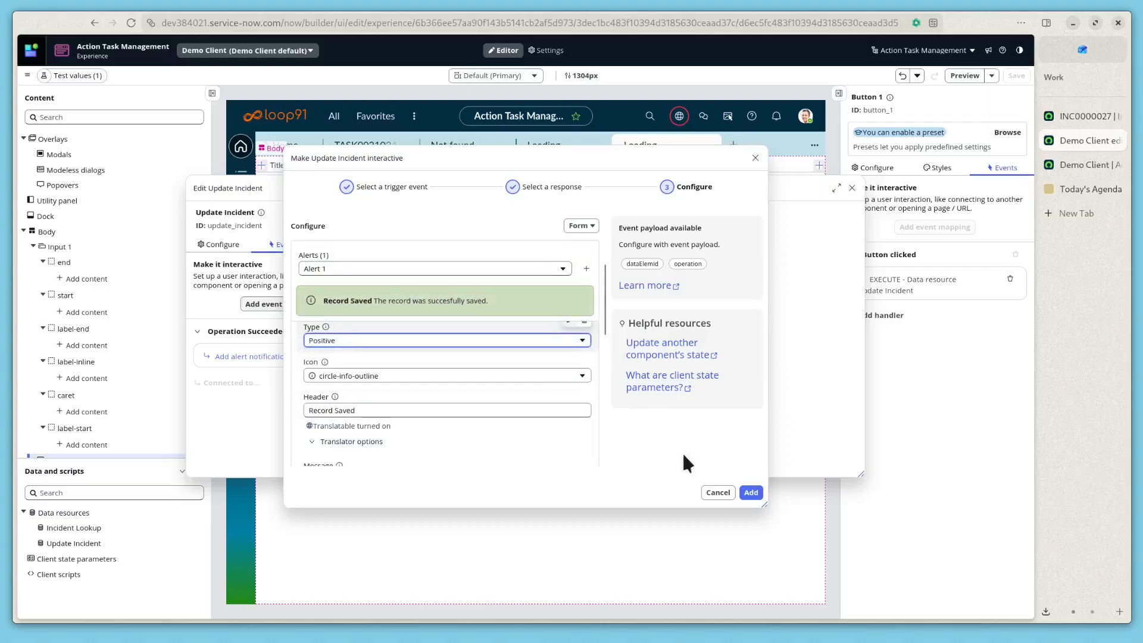
click(751, 493)
click(852, 188)
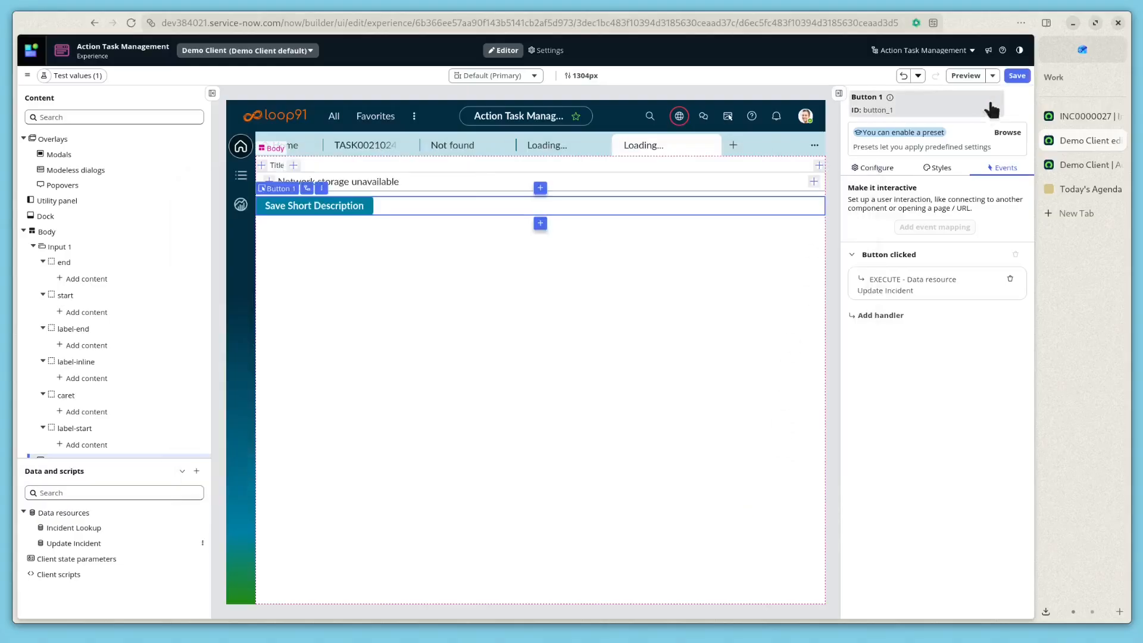
Step: Save the page with the new alert and reload the live Demo Client page in its browser tab
click(1017, 75)
click(1096, 165)
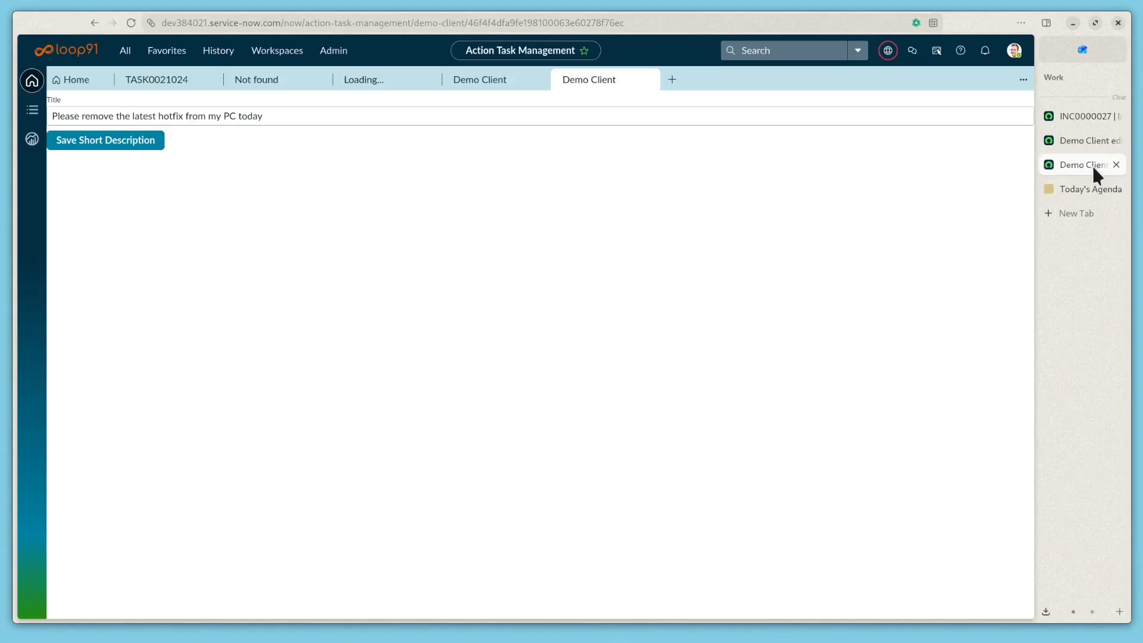
click(131, 22)
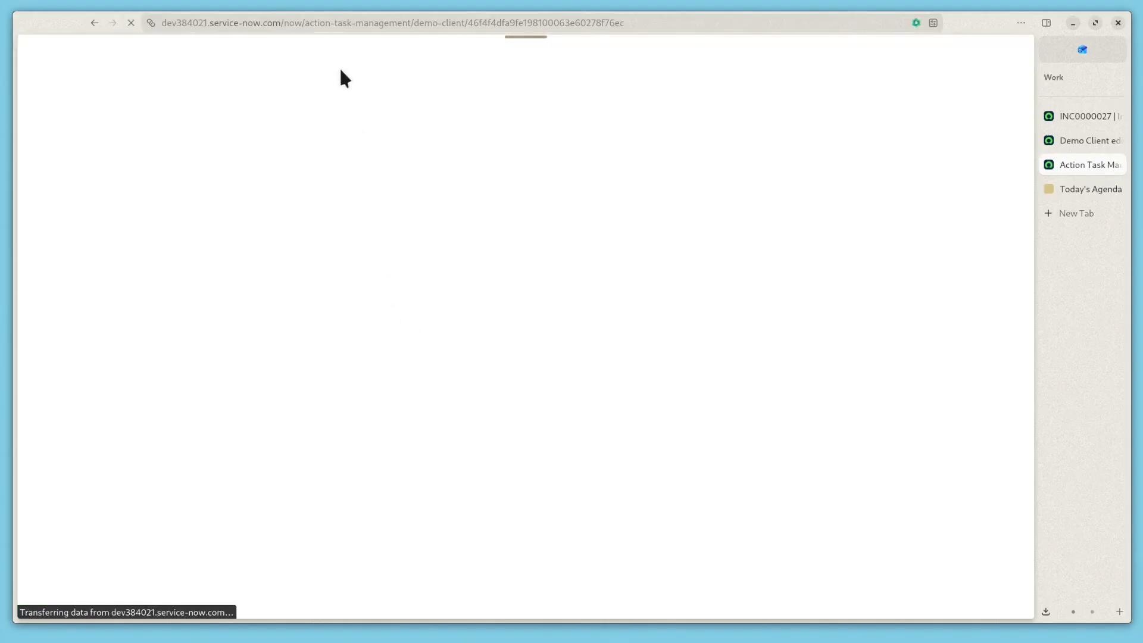
Step: Replace "today" with "asap" in the Title, save the short description and highlight the alert text to check it
click(331, 121)
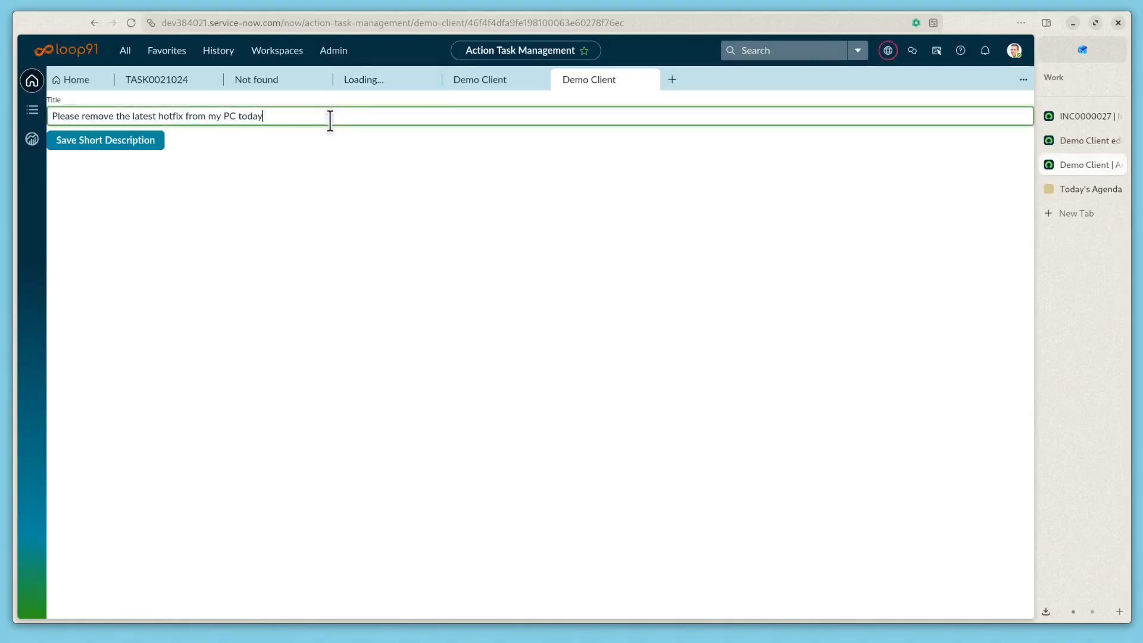
key(ctrl+BackSpace)
text(asap)
click(111, 142)
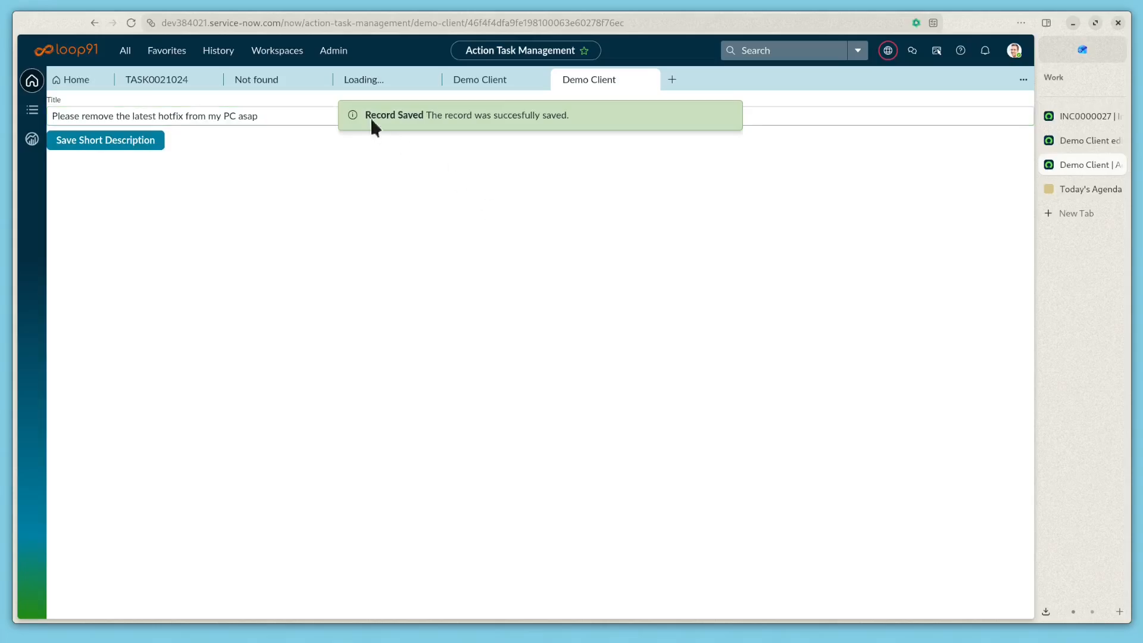
drag(367, 120, 580, 128)
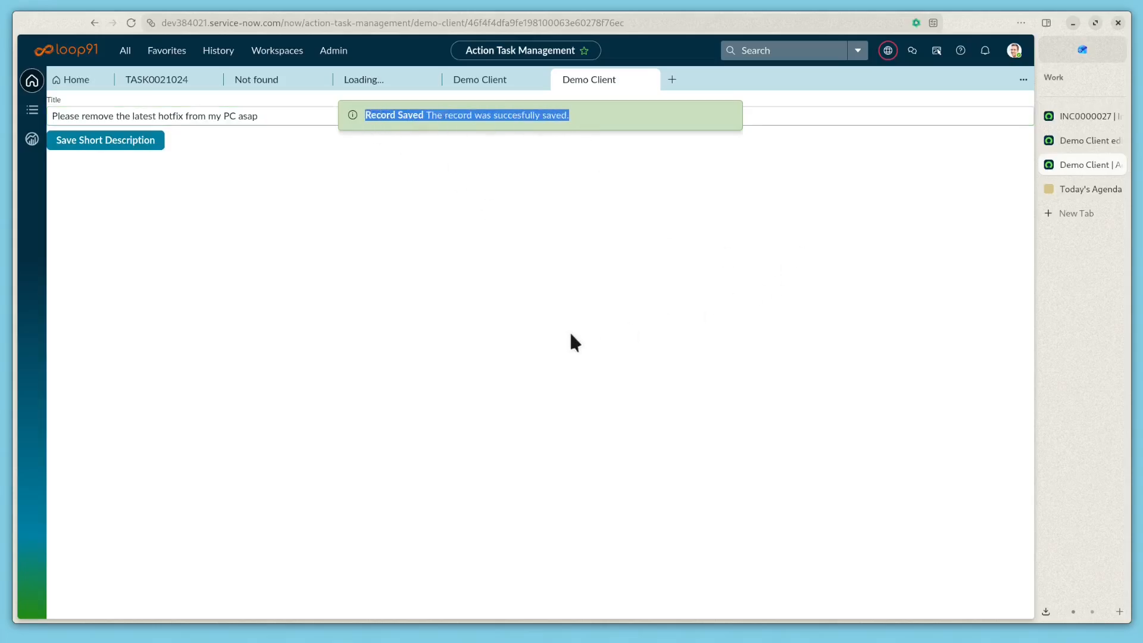
click(553, 115)
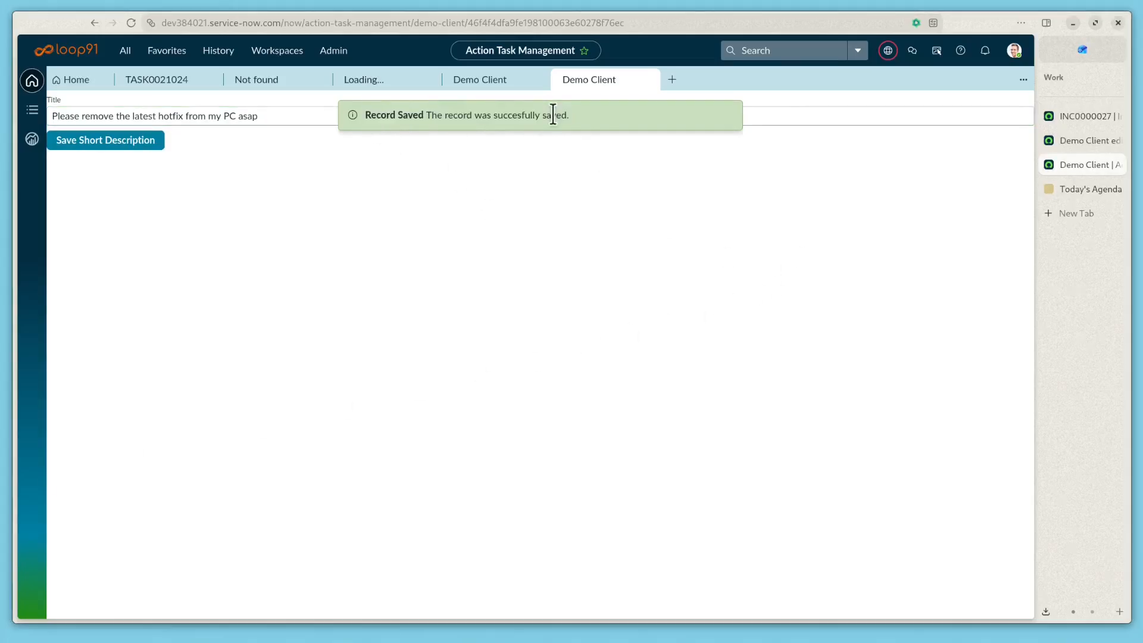